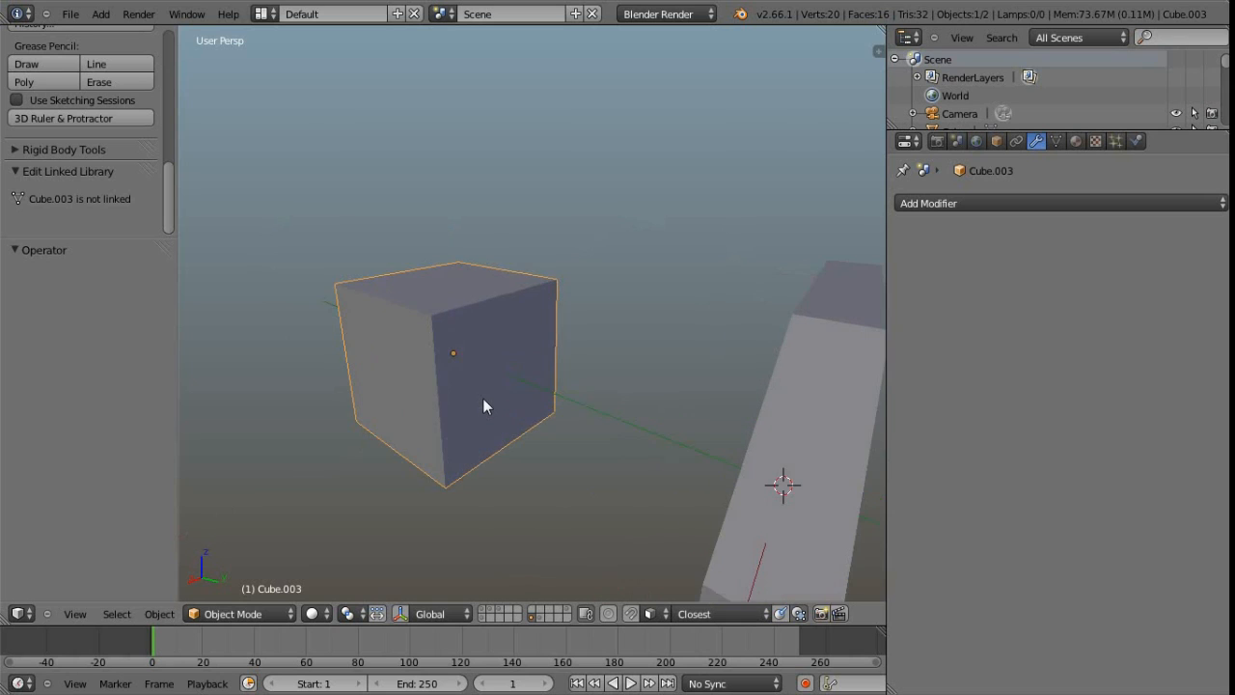
Edit the cube's mesh and subdivide only its +Y side face with one cut.
{"action": "key", "text": "Tab"}
{"action": "right_click", "coordinate": [505, 356]}
{"action": "mouse_move", "coordinate": [522, 419]}
{"action": "middle_mouse_down", "text": "shift"}
{"action": "mouse_move", "coordinate": [498, 401]}
{"action": "mouse_move", "coordinate": [541, 441]}
{"action": "mouse_move", "coordinate": [502, 426]}
{"action": "middle_mouse_up", "text": "shift"}
{"action": "scroll", "coordinate": [511, 403], "scroll_direction": "up", "scroll_amount": 2}
{"action": "scroll", "coordinate": [518, 433], "scroll_direction": "down", "scroll_amount": 2}
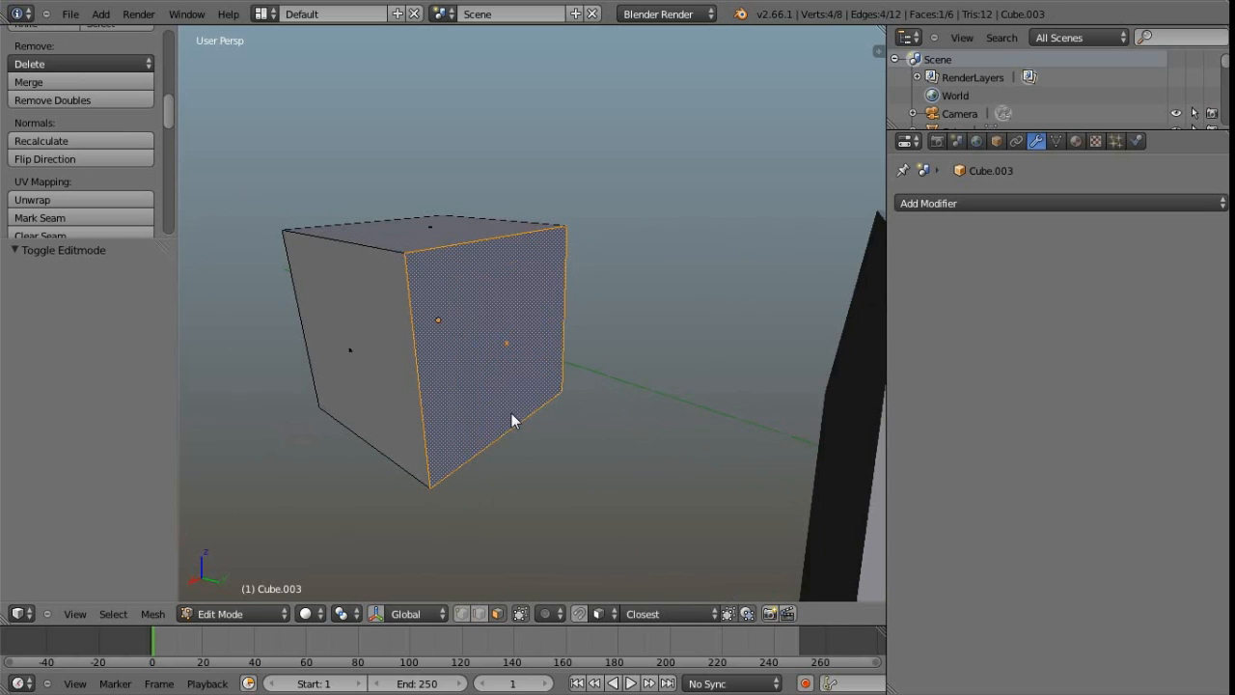
{"action": "key", "text": "w"}
{"action": "left_click", "coordinate": [450, 295]}
Inset three of the four subdivided faces together in an L shape, with a thickness of about 0.15.
{"action": "right_click", "coordinate": [536, 308]}
{"action": "right_click", "coordinate": [535, 372], "text": "shift"}
{"action": "right_click", "coordinate": [451, 405], "text": "shift"}
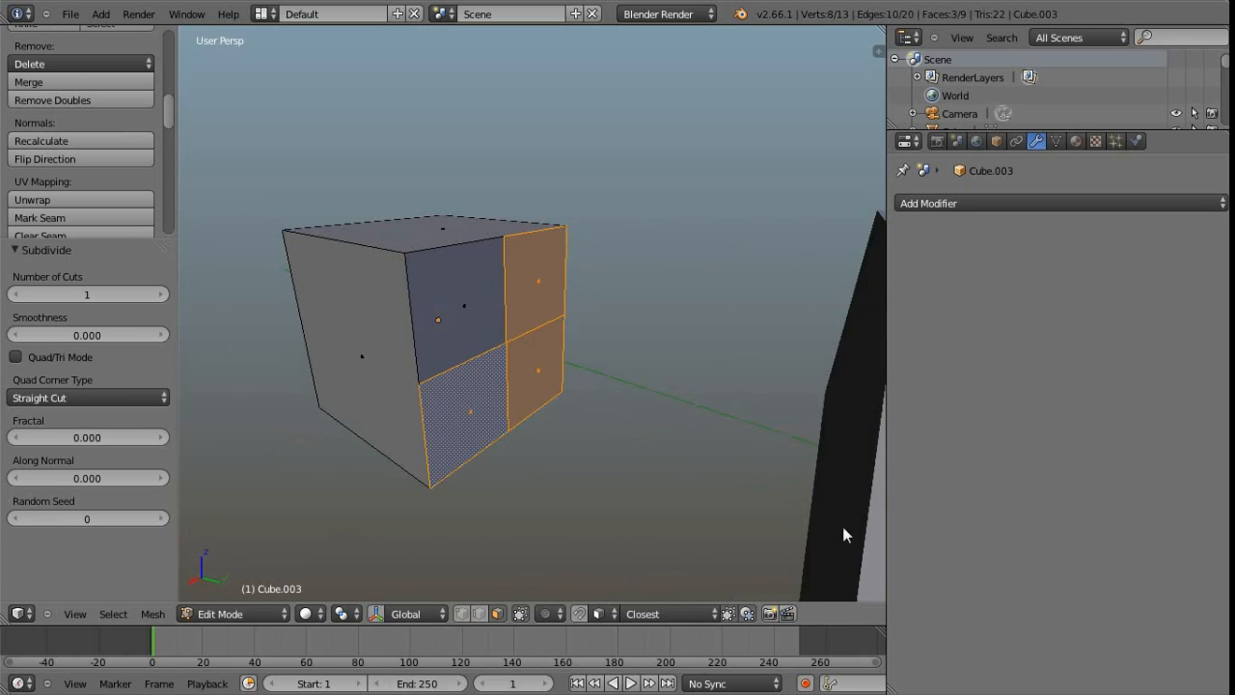
{"action": "key", "text": "i"}
{"action": "left_click", "coordinate": [774, 518]}
{"action": "left_click", "coordinate": [35, 419]}
{"action": "mouse_move", "coordinate": [521, 400]}
{"action": "middle_mouse_down"}
{"action": "mouse_move", "coordinate": [512, 378]}
{"action": "mouse_move", "coordinate": [490, 376]}
{"action": "mouse_move", "coordinate": [499, 435]}
{"action": "mouse_move", "coordinate": [503, 386]}
{"action": "middle_mouse_up"}
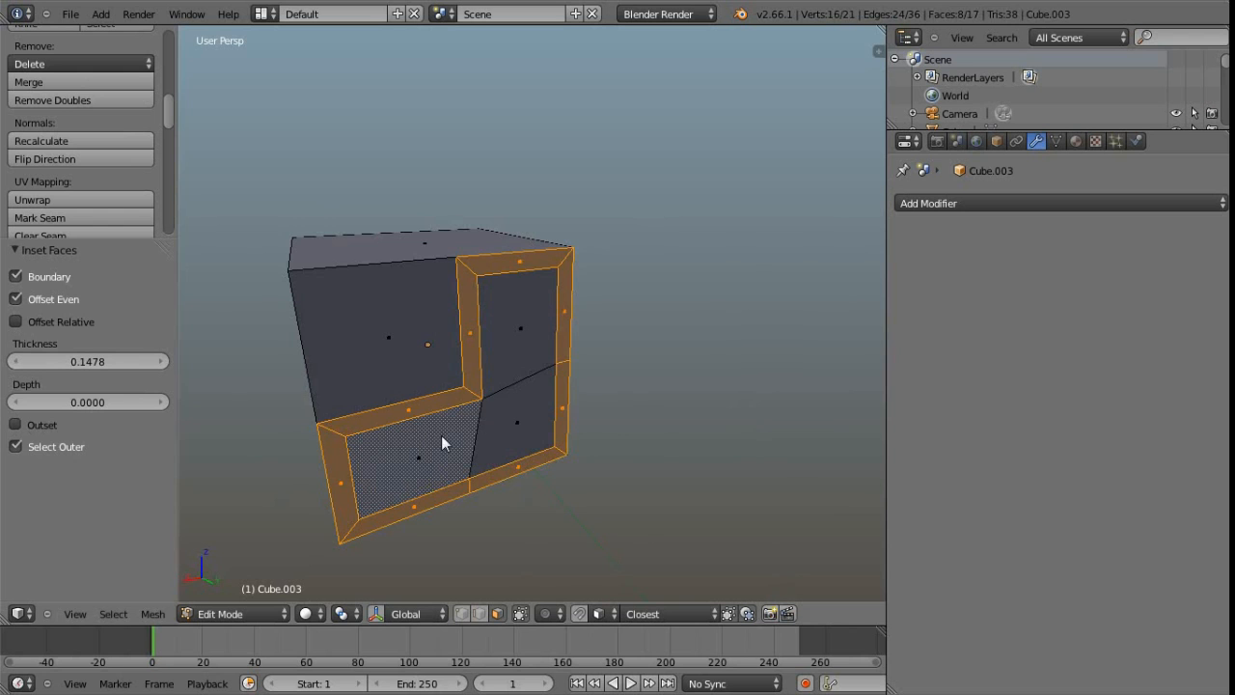
{"action": "middle_click_drag", "start_coordinate": [453, 468], "coordinate": [491, 419]}
Undo the L-shaped inset and the subdivision of the cube's side face.
{"action": "key", "text": "ctrl+z"}
{"action": "key", "text": "ctrl+z"}
{"action": "key", "text": "ctrl+z"}
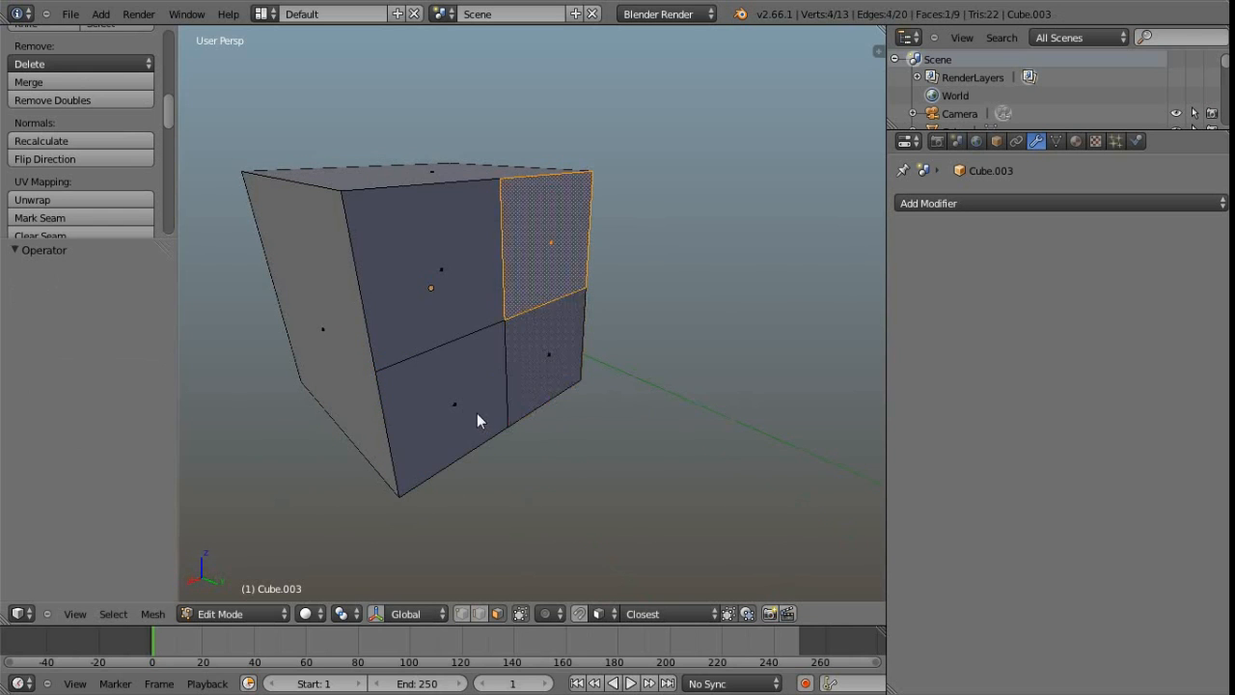
{"action": "key", "text": "ctrl+z"}
Try to inset the two adjacent side faces of the cube together by about 0.16, and undo it.
{"action": "right_click", "coordinate": [322, 329], "text": "shift"}
{"action": "middle_click_drag", "start_coordinate": [396, 356], "coordinate": [495, 388]}
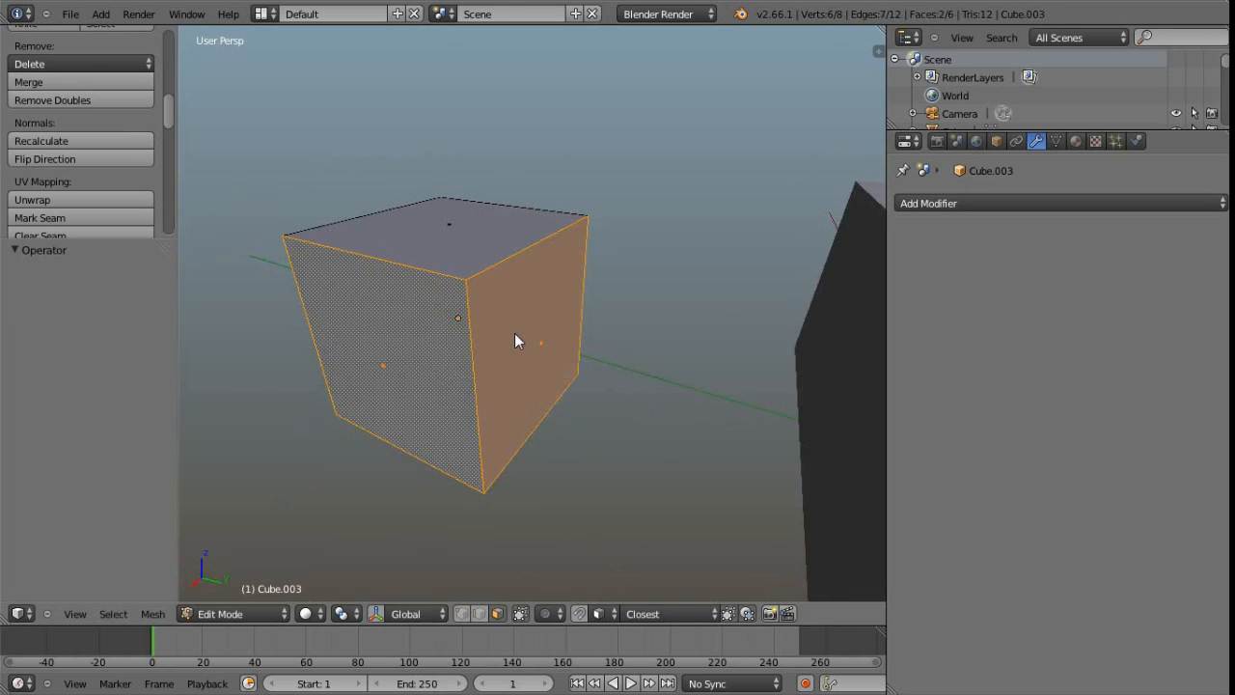
{"action": "middle_click_drag", "start_coordinate": [506, 369], "coordinate": [496, 408]}
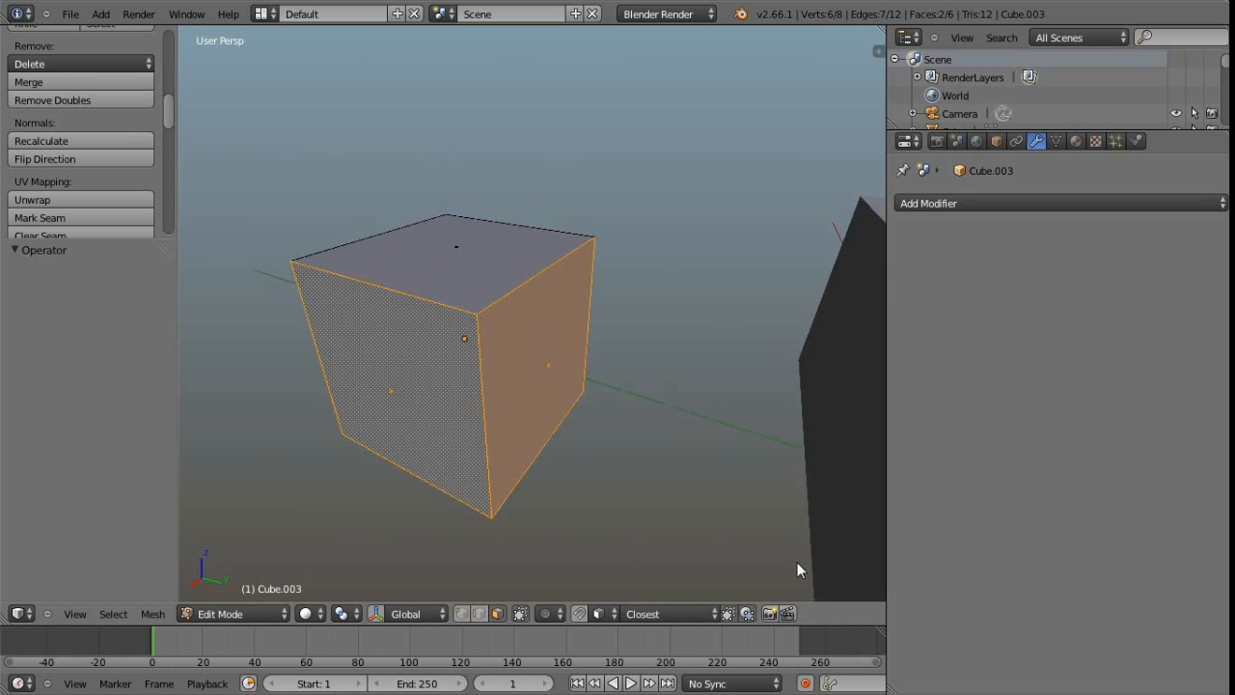
{"action": "key", "text": "i"}
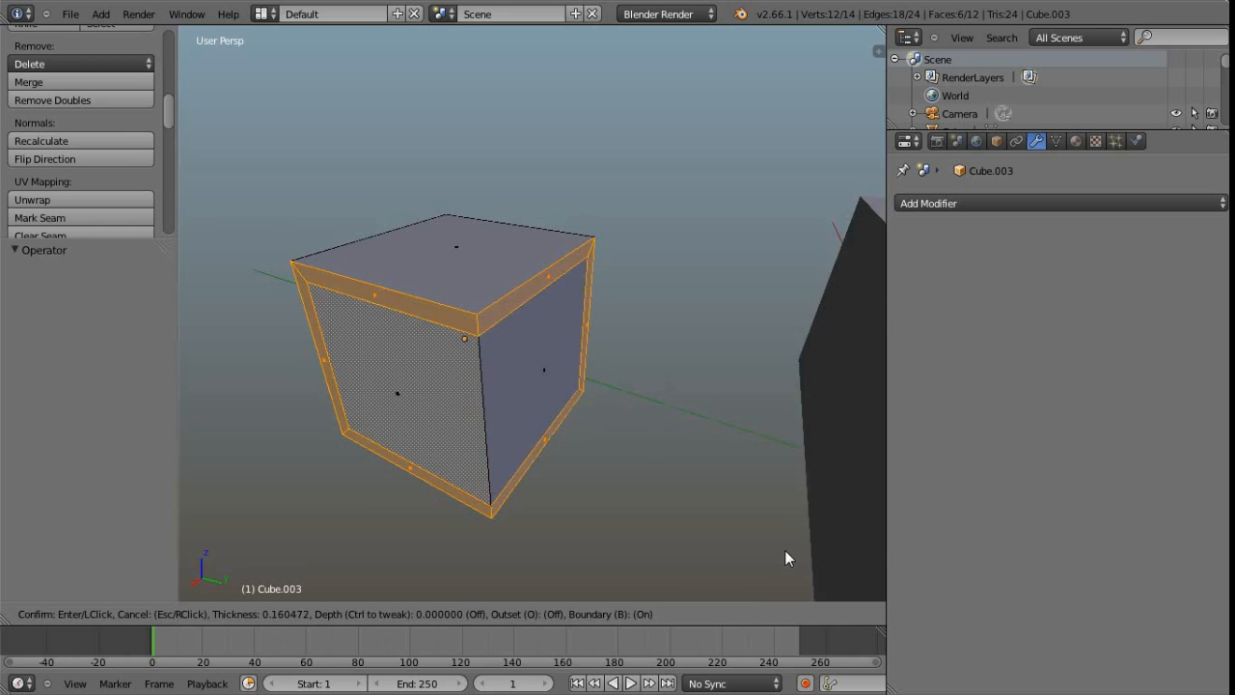
{"action": "left_click", "coordinate": [784, 557]}
{"action": "middle_click_drag", "start_coordinate": [628, 505], "coordinate": [520, 456]}
{"action": "key", "text": "ctrl+z"}
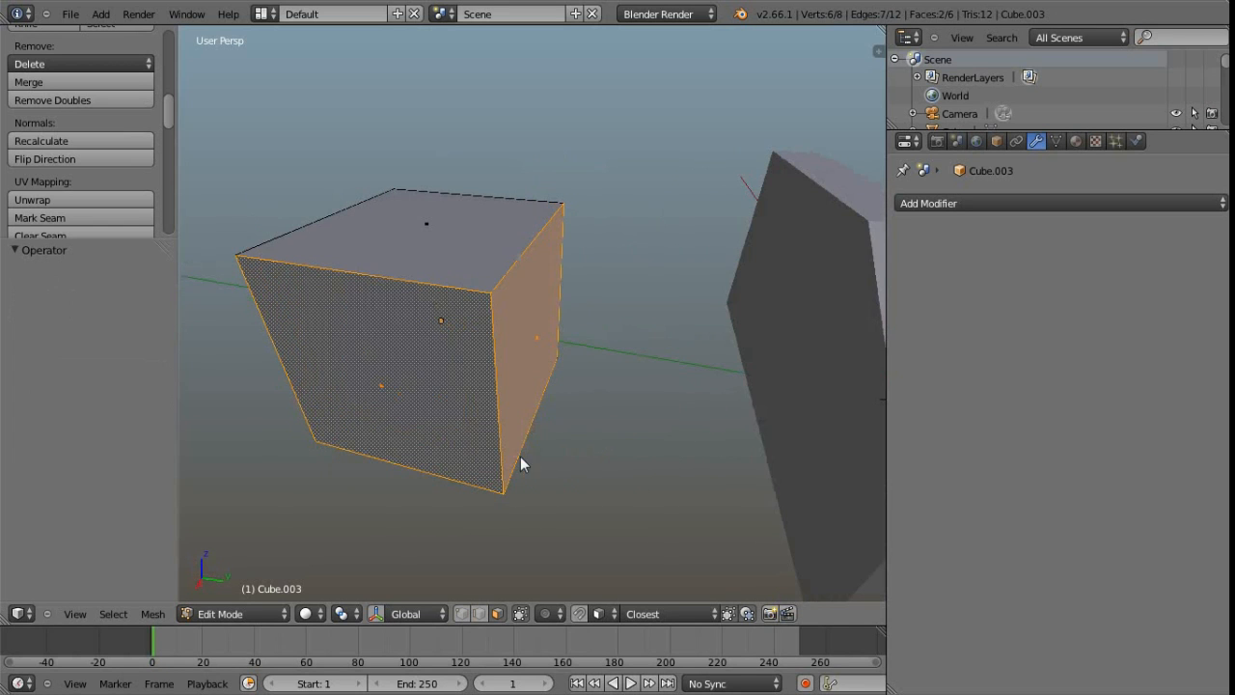
Extrude the cube's two adjacent side faces in place and scale them to about 0.774.
{"action": "key", "text": "e"}
{"action": "right_click", "coordinate": [712, 524]}
{"action": "key", "text": "s"}
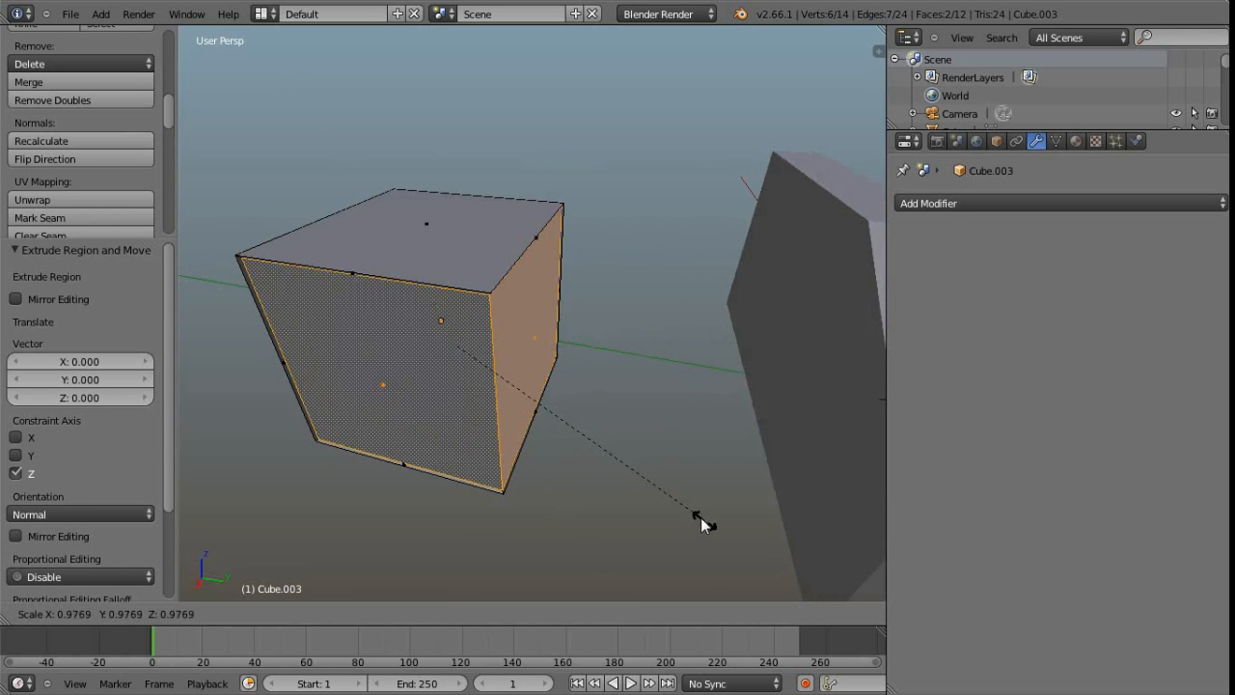
{"action": "left_click", "coordinate": [644, 489]}
{"action": "middle_click_drag", "start_coordinate": [644, 489], "coordinate": [571, 442]}
{"action": "middle_click_drag", "start_coordinate": [646, 298], "coordinate": [540, 300]}
{"action": "mouse_move", "coordinate": [531, 341]}
{"action": "middle_mouse_down"}
{"action": "mouse_move", "coordinate": [558, 308]}
{"action": "mouse_move", "coordinate": [480, 307]}
{"action": "mouse_move", "coordinate": [551, 339]}
{"action": "middle_mouse_up"}
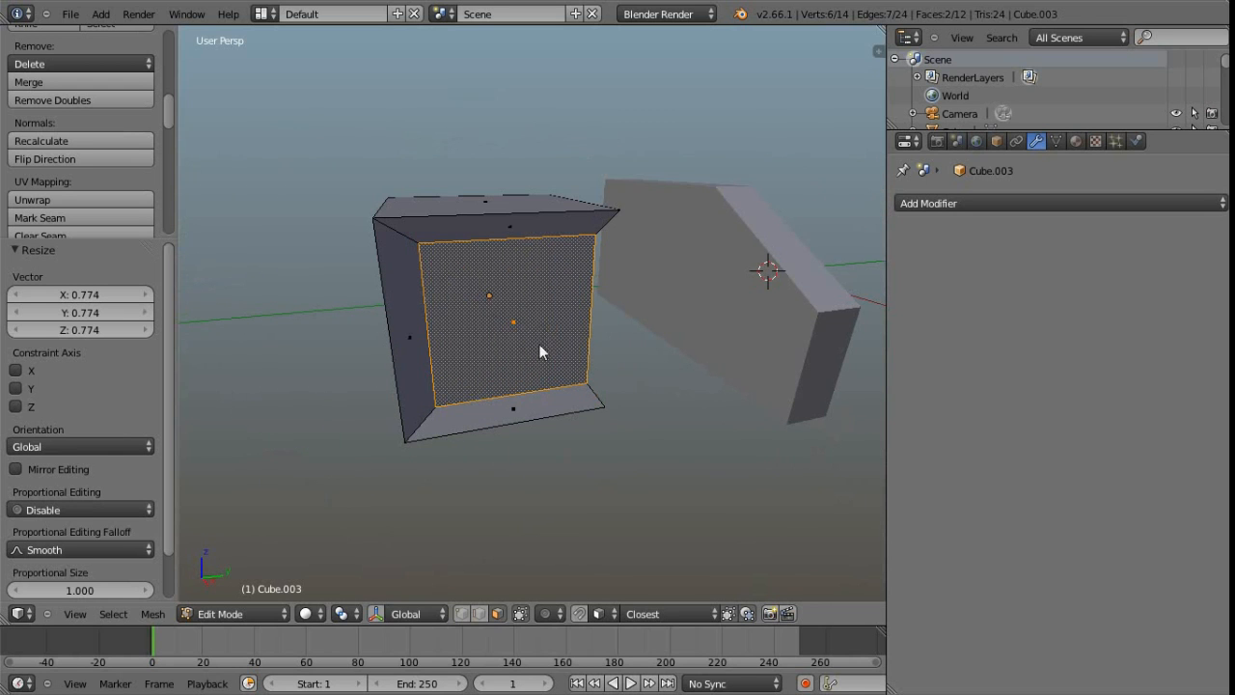
{"action": "middle_click_drag", "start_coordinate": [518, 337], "coordinate": [492, 377]}
Switch to editing the angular slab and inset its narrow end, sloped and top faces together by about 0.146.
{"action": "key", "text": "Tab"}
{"action": "right_click", "coordinate": [466, 348]}
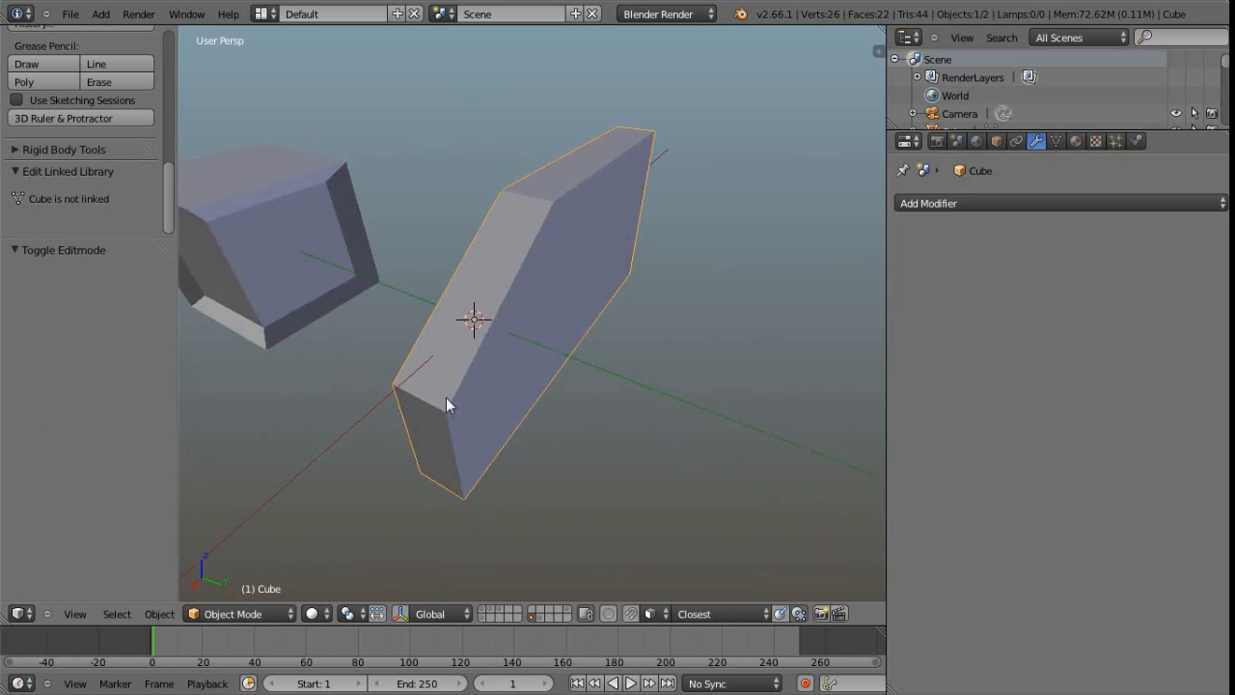
{"action": "key", "text": "Tab"}
{"action": "right_click", "coordinate": [428, 439]}
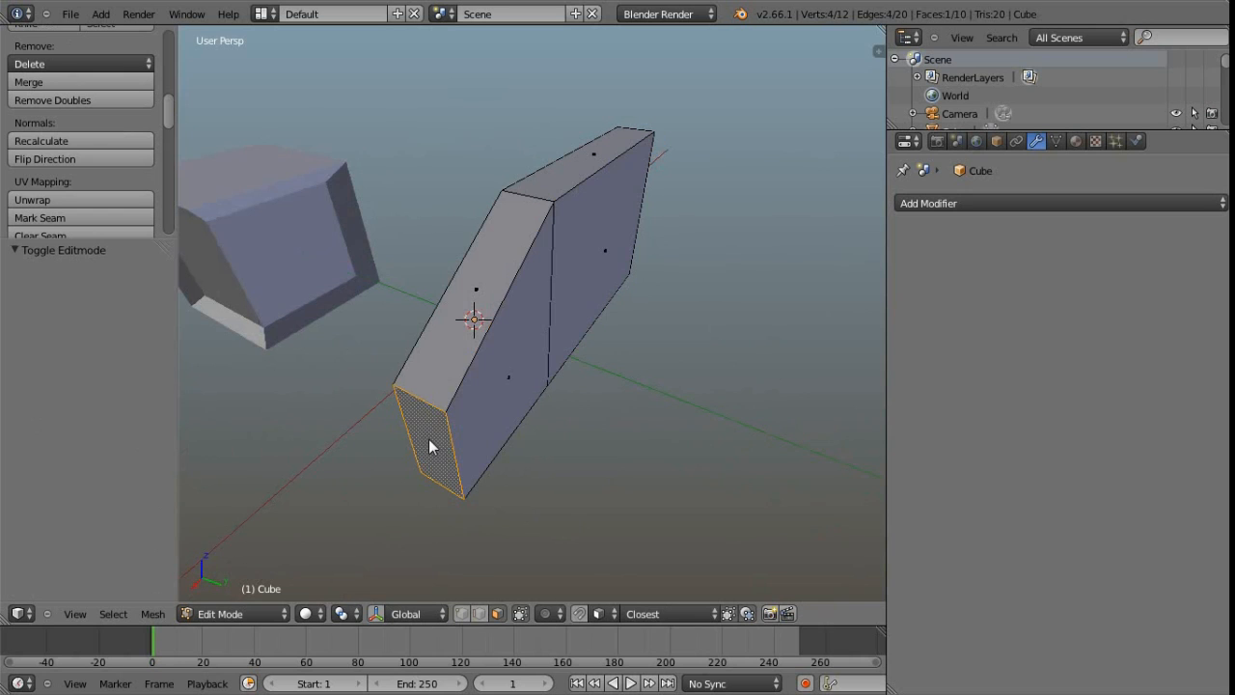
{"action": "right_click", "coordinate": [443, 338], "text": "shift"}
{"action": "right_click", "coordinate": [554, 193], "text": "shift"}
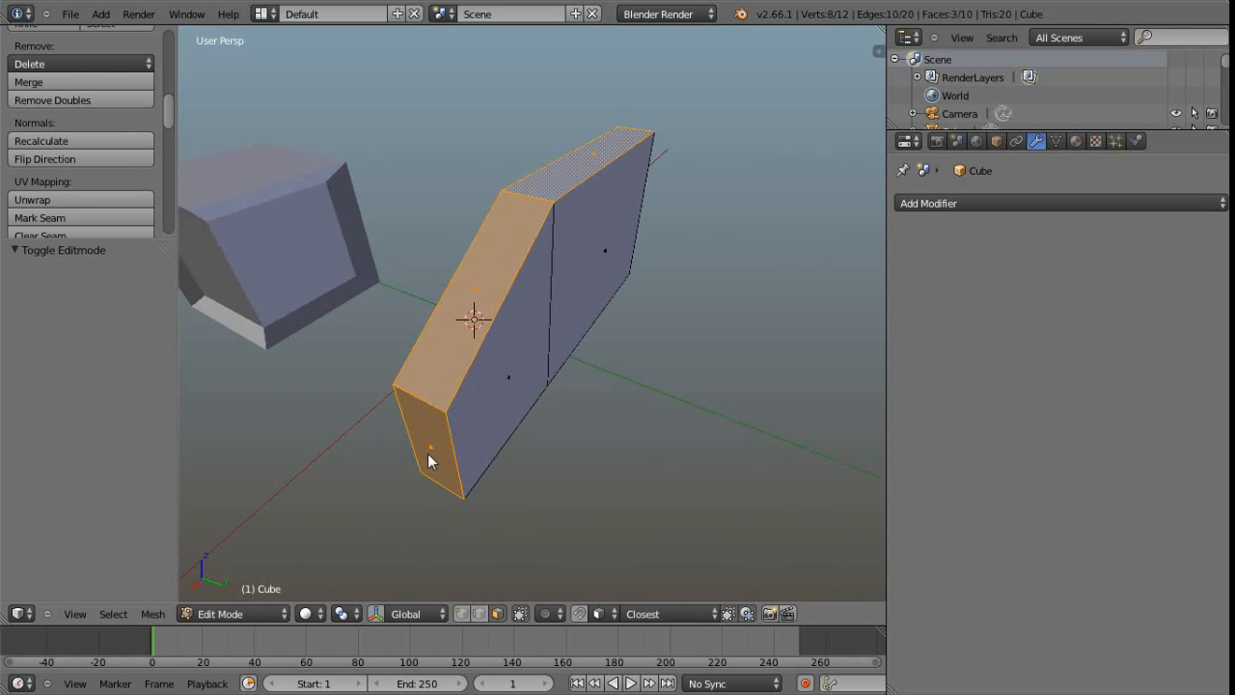
{"action": "middle_click_drag", "start_coordinate": [545, 292], "coordinate": [555, 327]}
{"action": "scroll", "coordinate": [538, 298], "scroll_direction": "up", "scroll_amount": 2}
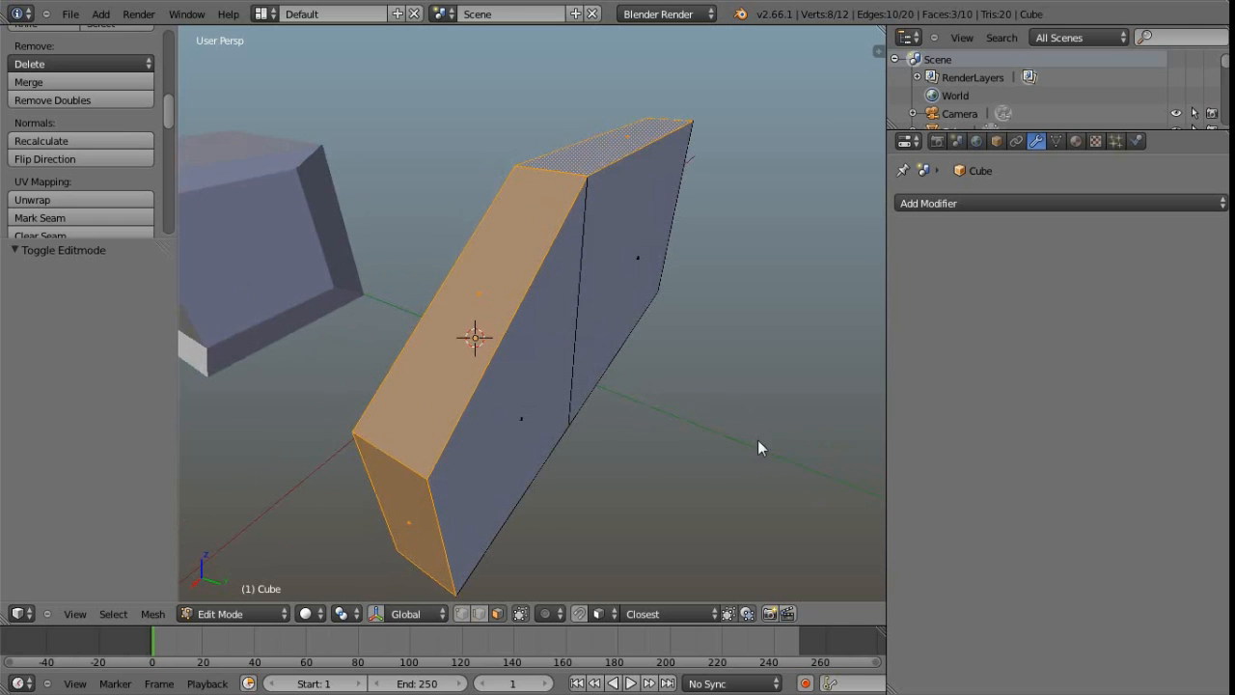
{"action": "key", "text": "i"}
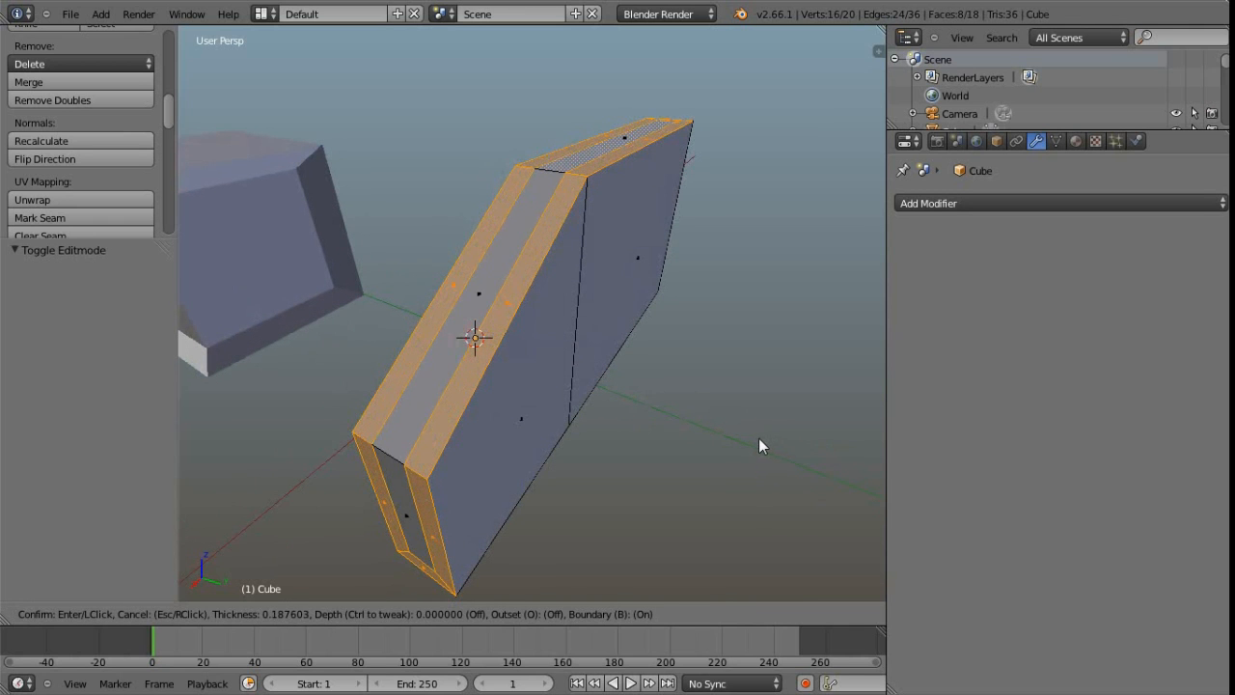
{"action": "left_click", "coordinate": [762, 439]}
Inset the two large coplanar side faces of the slab together by about 0.159.
{"action": "right_click", "coordinate": [544, 391]}
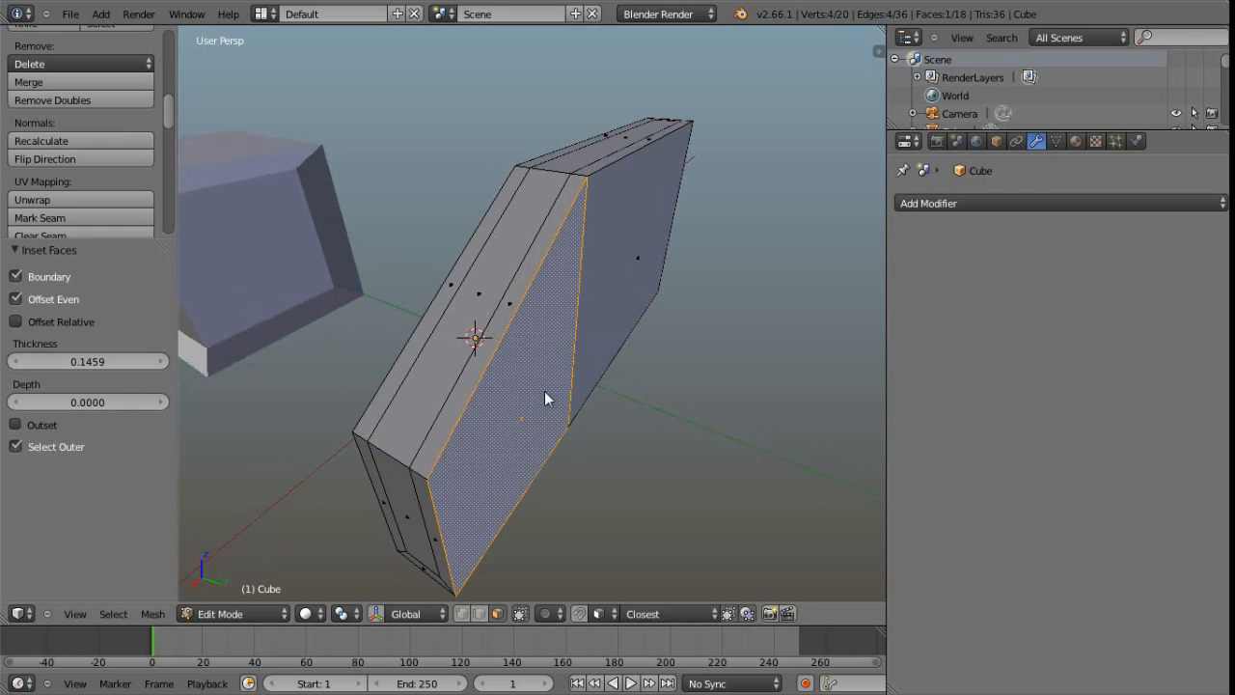
{"action": "right_click", "coordinate": [615, 282], "text": "shift"}
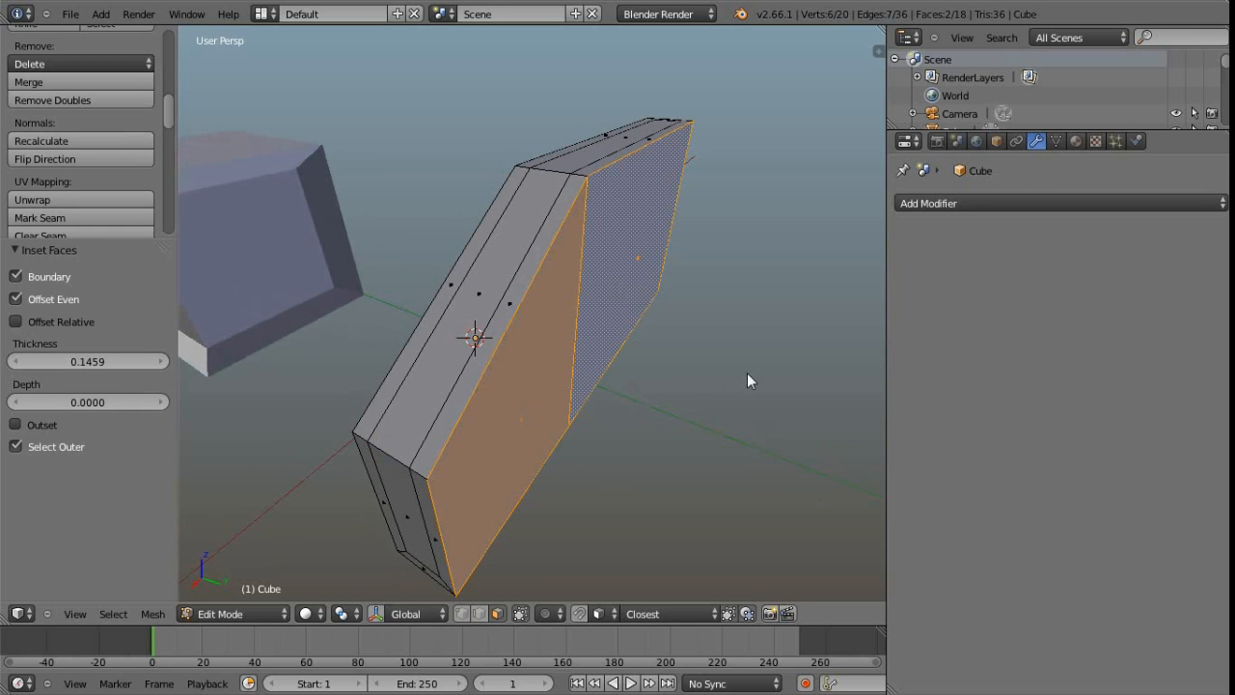
{"action": "key", "text": "i"}
{"action": "left_click", "coordinate": [649, 362]}
{"action": "middle_click_drag", "start_coordinate": [649, 355], "coordinate": [612, 329]}
Extrude the slab's two inset side faces inward by about 0.238 to form a recessed panel.
{"action": "right_click", "coordinate": [482, 296]}
{"action": "right_click", "coordinate": [568, 236], "text": "shift"}
{"action": "key", "text": "e"}
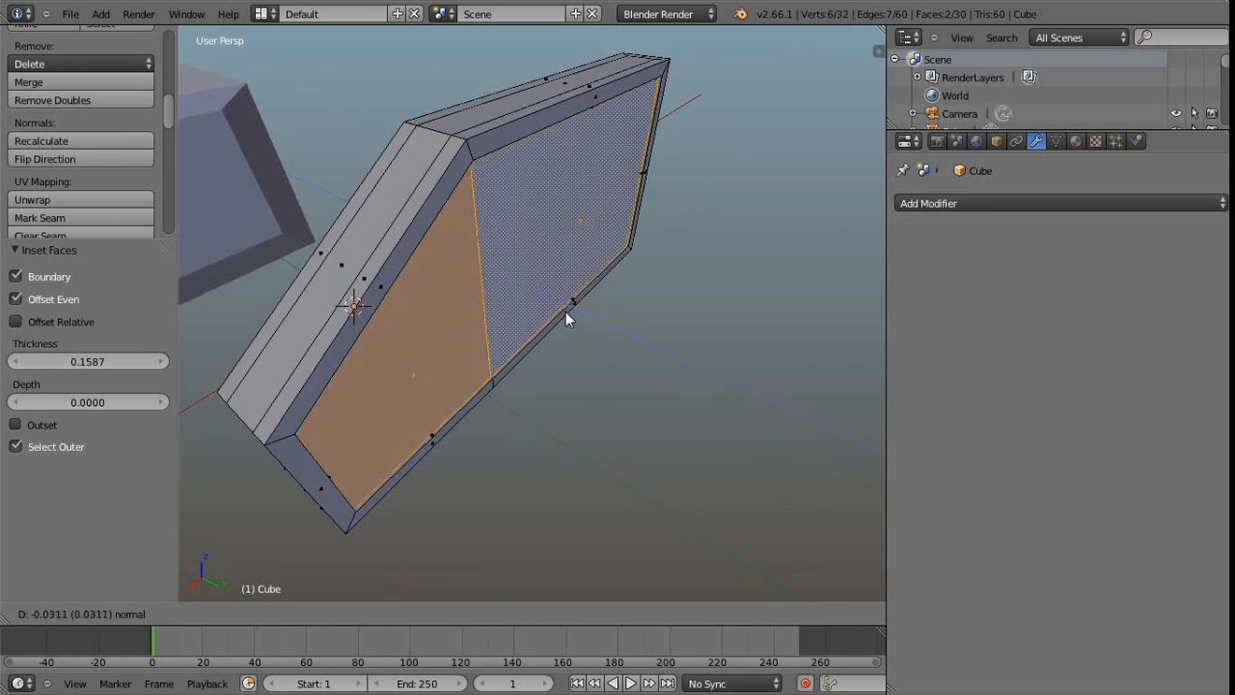
{"action": "left_click", "coordinate": [511, 252]}
{"action": "key", "text": "ctrl+z"}
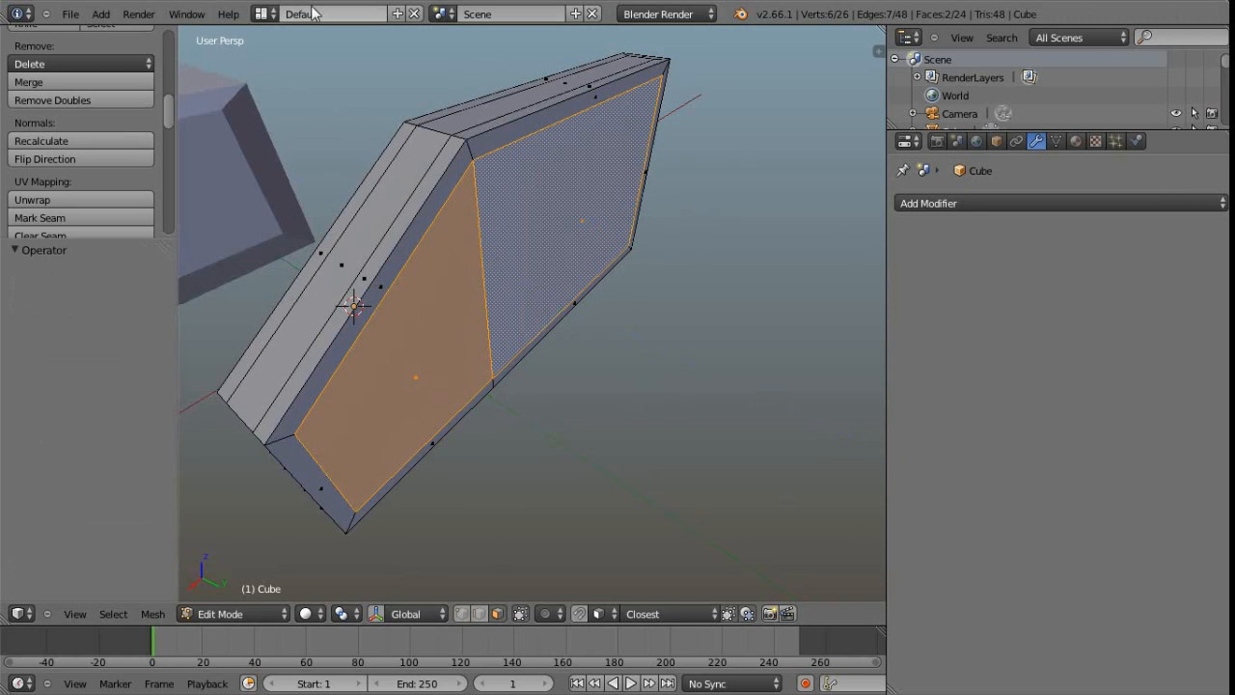
{"action": "key", "text": "e"}
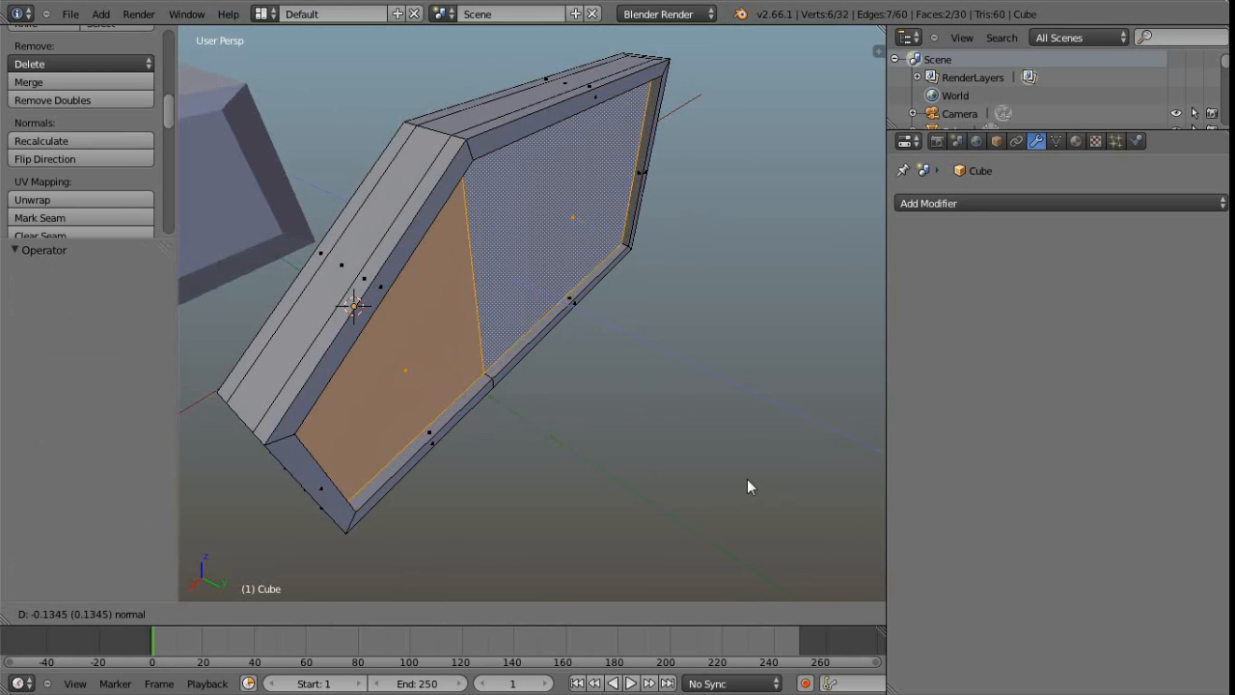
{"action": "left_click", "coordinate": [737, 469]}
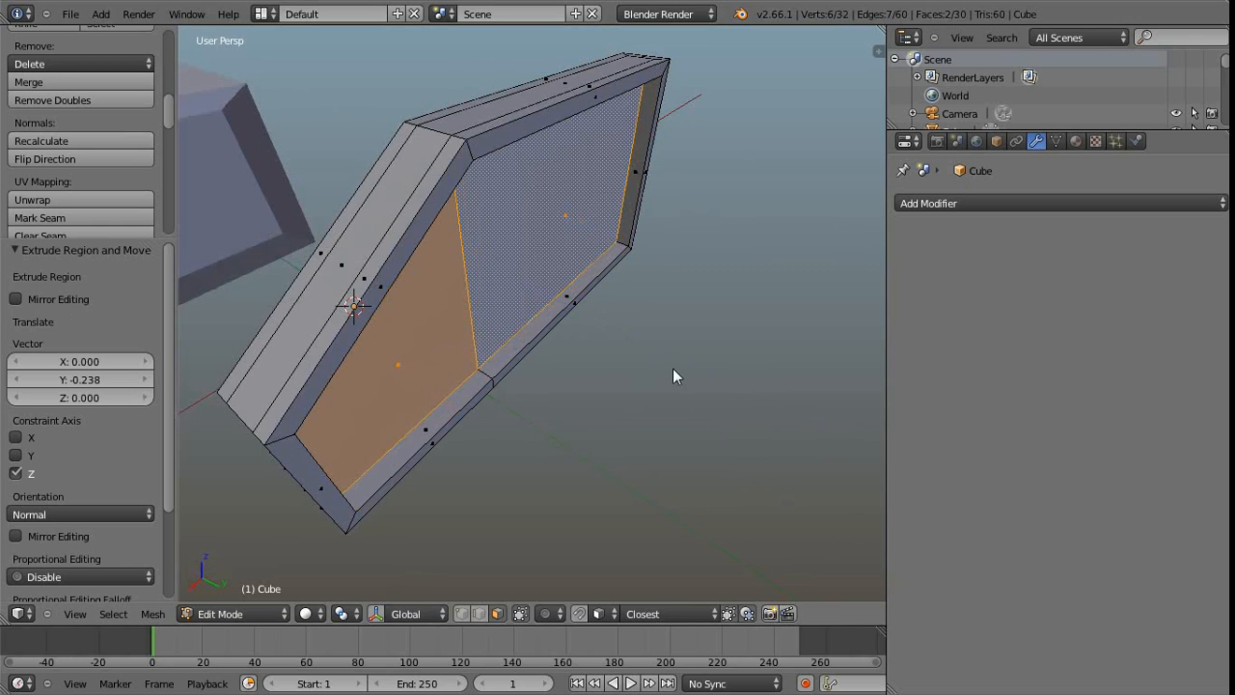
Extrude the three inset edge-strip faces inward, about -0.08 along X and -0.10 along Z.
{"action": "middle_click_drag", "start_coordinate": [643, 379], "coordinate": [479, 577]}
{"action": "middle_click_drag", "start_coordinate": [390, 547], "coordinate": [481, 479]}
{"action": "right_click", "coordinate": [576, 246], "text": "shift"}
{"action": "middle_click_drag", "start_coordinate": [467, 361], "coordinate": [556, 391]}
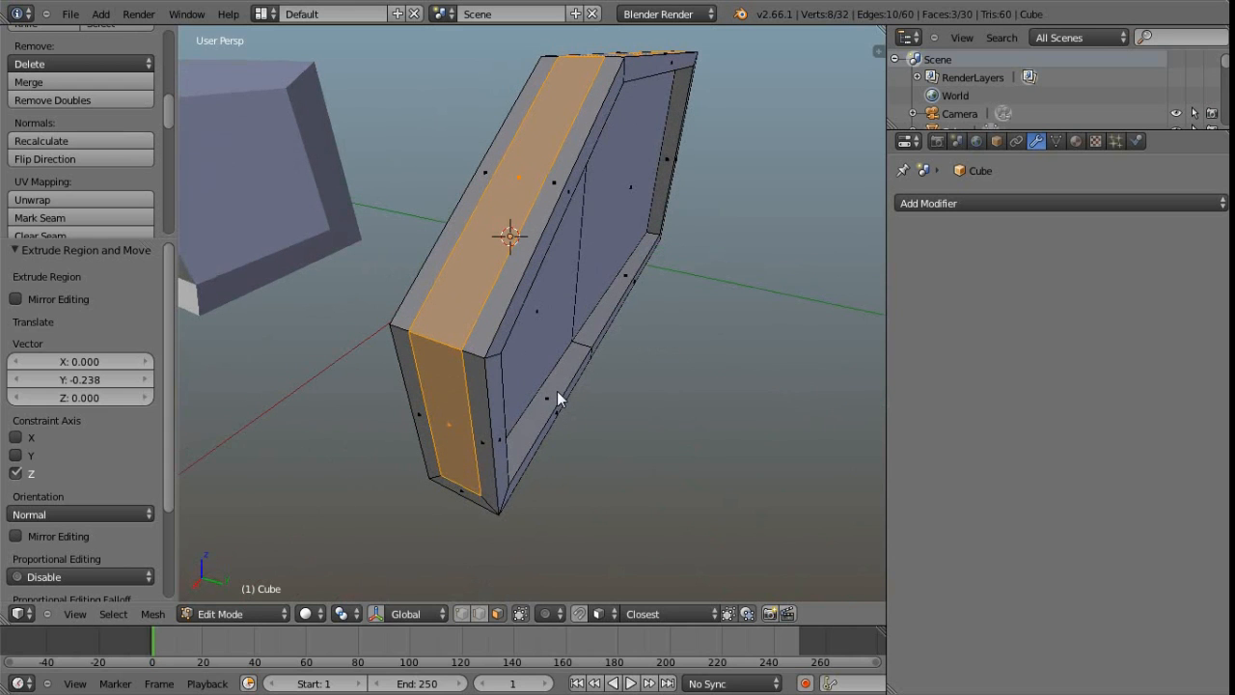
{"action": "key", "text": "e"}
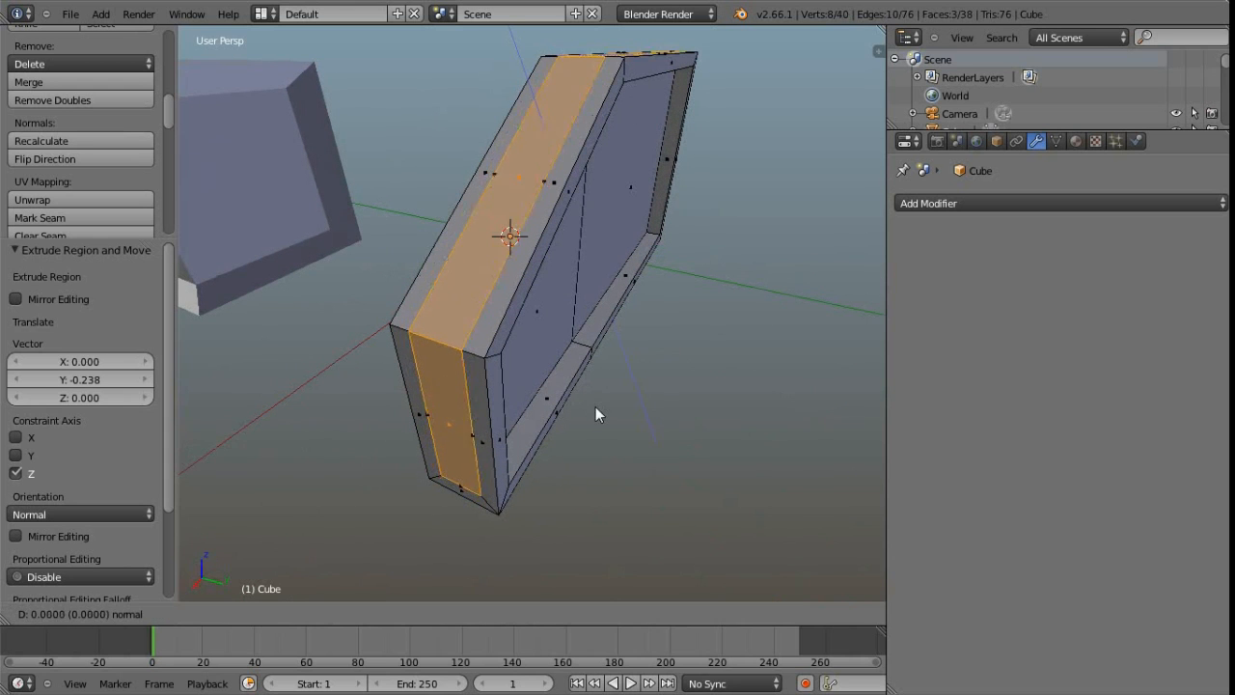
{"action": "left_click", "coordinate": [597, 410]}
Examine how the extruded edge strip meets the slab's lower corner in the front wireframe view.
{"action": "middle_click_drag", "start_coordinate": [599, 413], "coordinate": [558, 376], "text": "shift"}
{"action": "key", "text": "KP_1"}
{"action": "scroll", "coordinate": [675, 231], "scroll_direction": "up", "scroll_amount": 1}
{"action": "middle_click_drag", "start_coordinate": [675, 232], "coordinate": [541, 222], "text": "shift"}
{"action": "scroll", "coordinate": [609, 194], "scroll_direction": "up", "scroll_amount": 4}
{"action": "middle_click_drag", "start_coordinate": [610, 194], "coordinate": [478, 397], "text": "shift"}
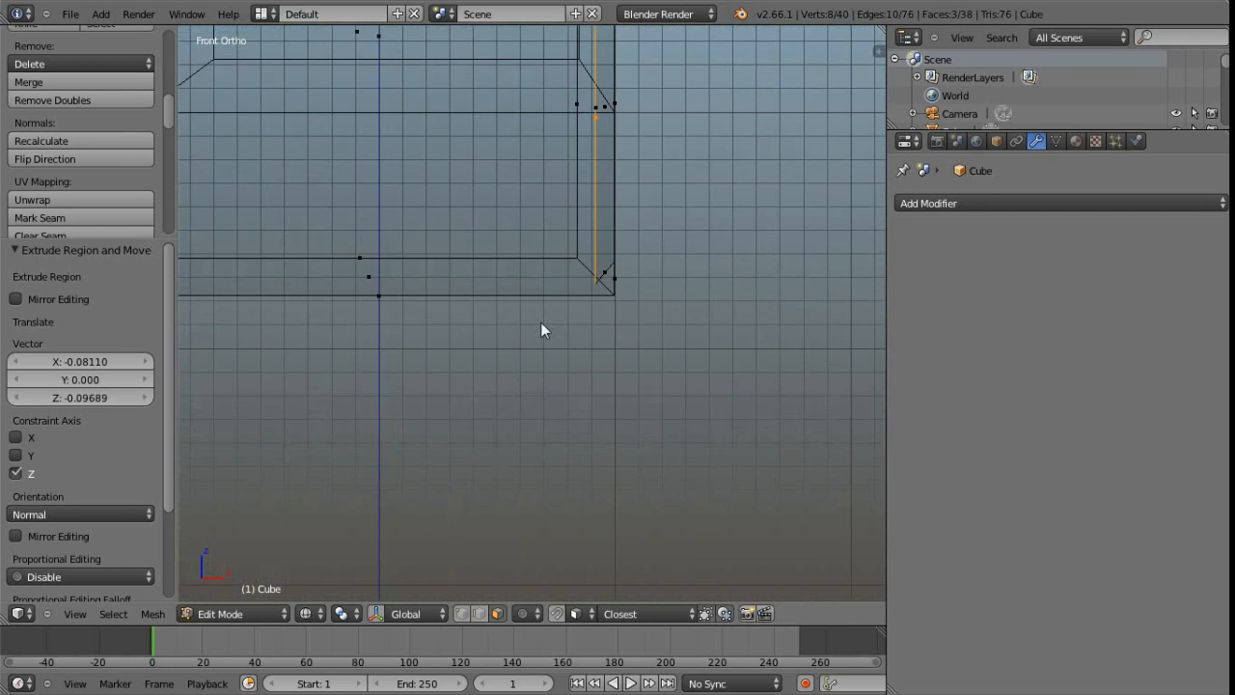
{"action": "scroll", "coordinate": [688, 282], "scroll_direction": "up", "scroll_amount": 4}
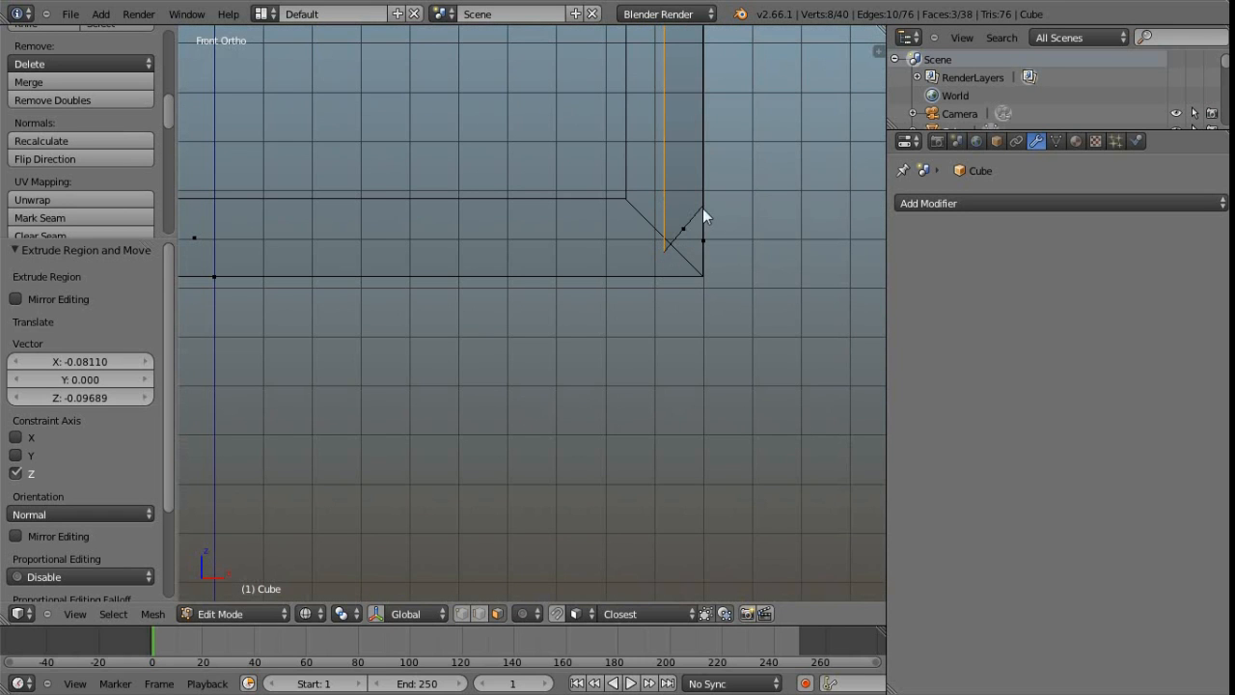
{"action": "scroll", "coordinate": [666, 241], "scroll_direction": "down", "scroll_amount": 2}
{"action": "scroll", "coordinate": [663, 232], "scroll_direction": "down", "scroll_amount": 1}
{"action": "middle_click_drag", "start_coordinate": [488, 174], "coordinate": [436, 365], "text": "shift"}
Undo the inward extrusion of the edge strip and its last face selection.
{"action": "key", "text": "ctrl+z"}
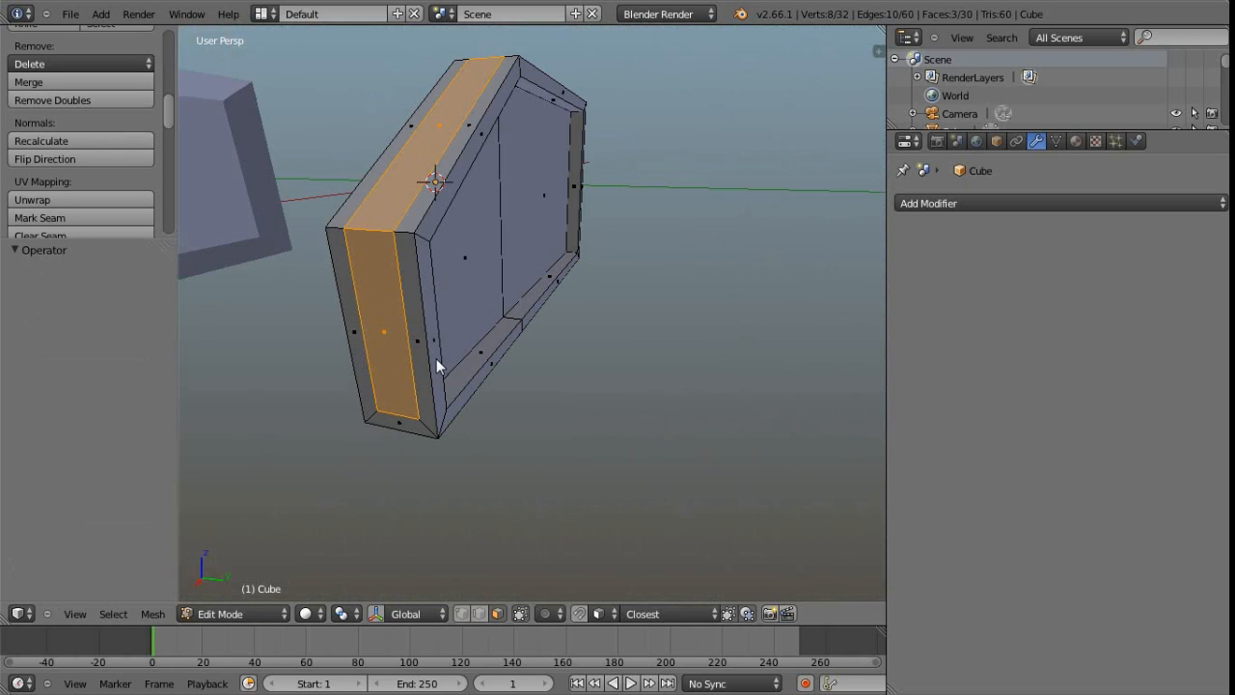
{"action": "key", "text": "ctrl+z"}
{"action": "middle_click_drag", "start_coordinate": [431, 271], "coordinate": [465, 338]}
Extrude the sloped and end strip faces in place with no offset and inspect the duplicated geometry.
{"action": "key", "text": "e"}
{"action": "right_click", "coordinate": [491, 334]}
{"action": "middle_click_drag", "start_coordinate": [497, 252], "coordinate": [447, 289]}
{"action": "scroll", "coordinate": [483, 276], "scroll_direction": "up", "scroll_amount": 3}
{"action": "scroll", "coordinate": [428, 296], "scroll_direction": "up", "scroll_amount": 4}
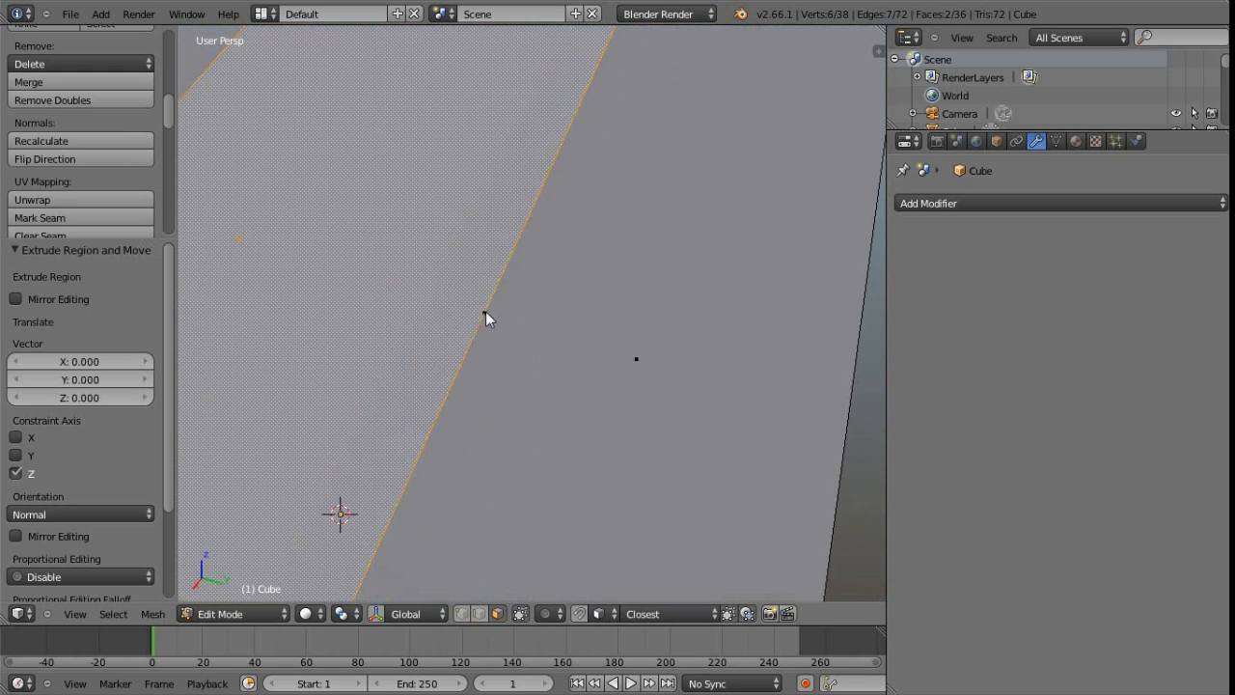
{"action": "scroll", "coordinate": [489, 314], "scroll_direction": "down", "scroll_amount": 4}
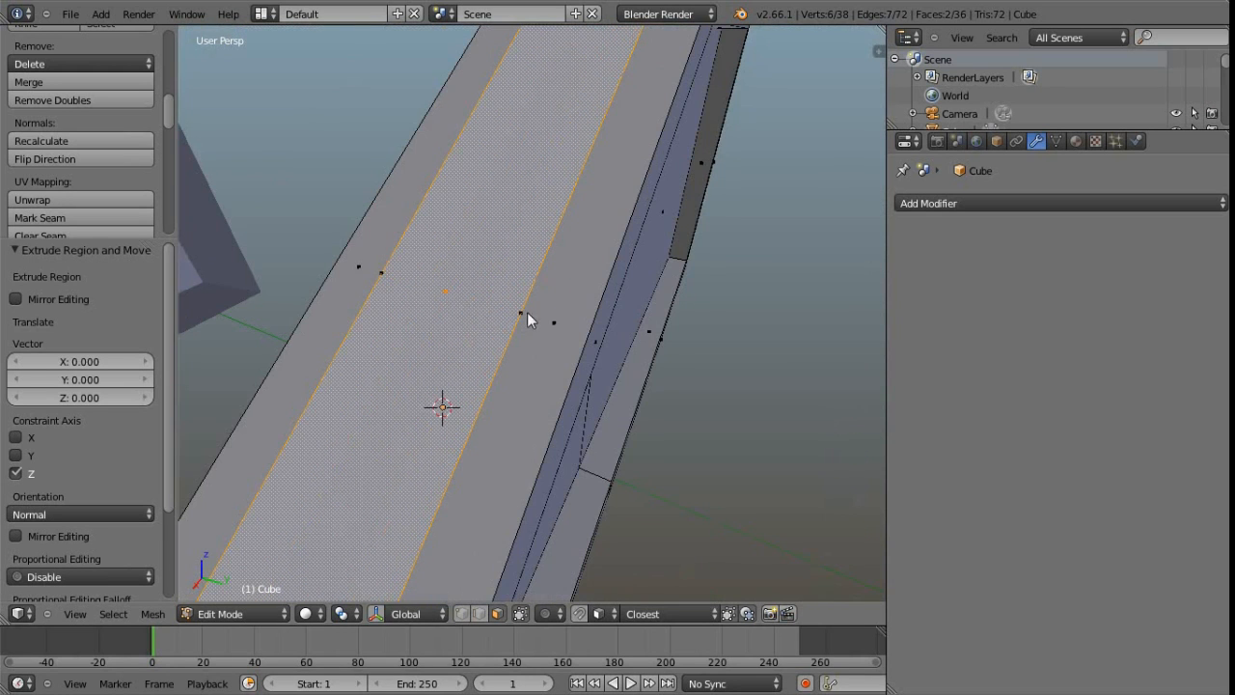
{"action": "scroll", "coordinate": [516, 333], "scroll_direction": "down", "scroll_amount": 4}
{"action": "middle_click_drag", "start_coordinate": [536, 383], "coordinate": [518, 313]}
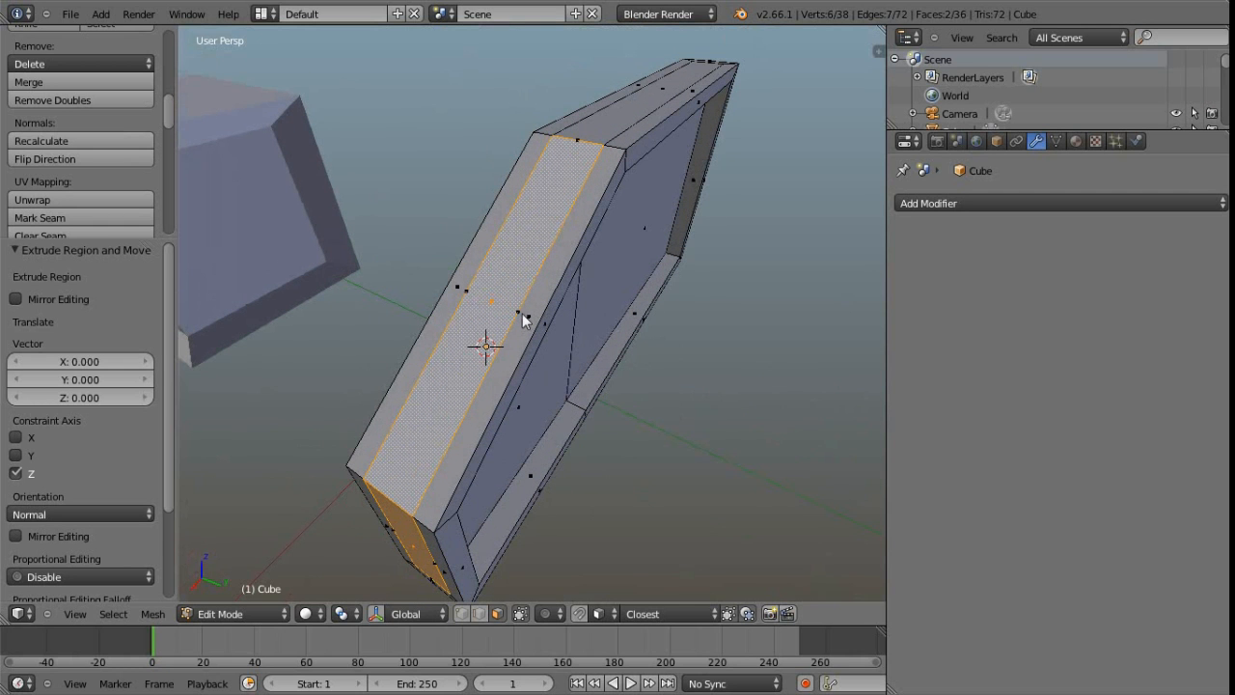
{"action": "middle_click_drag", "start_coordinate": [490, 312], "coordinate": [547, 282]}
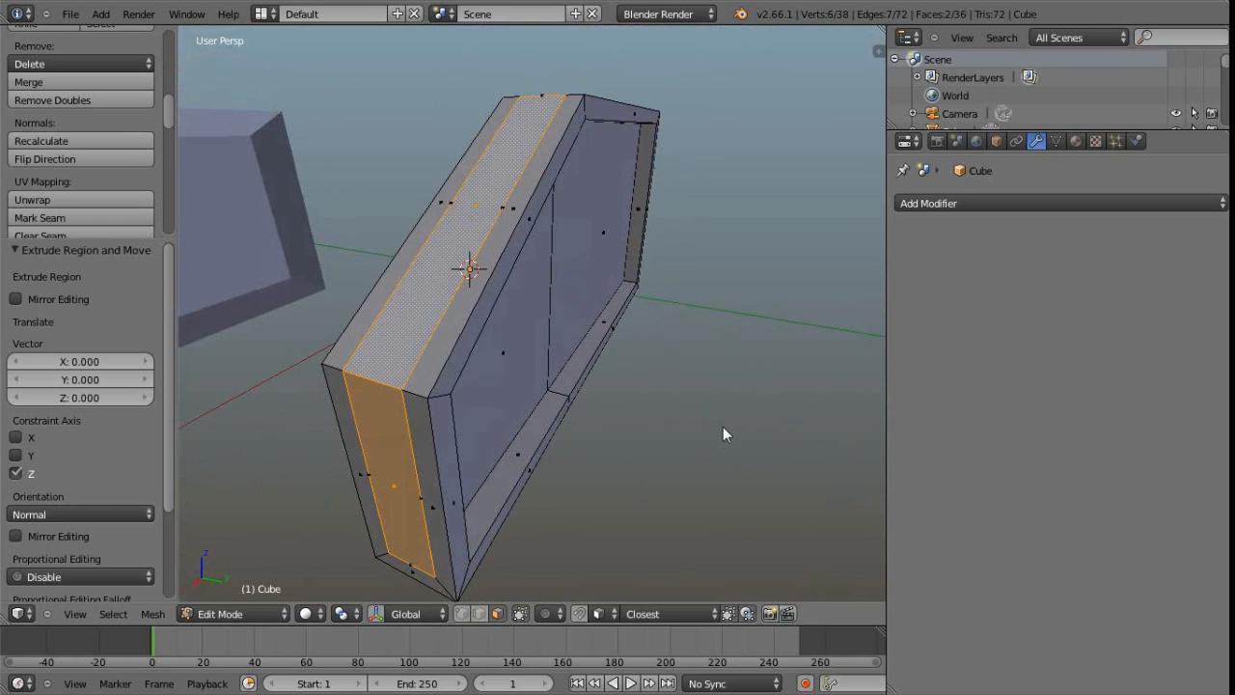
{"action": "middle_click_drag", "start_coordinate": [640, 507], "coordinate": [648, 405]}
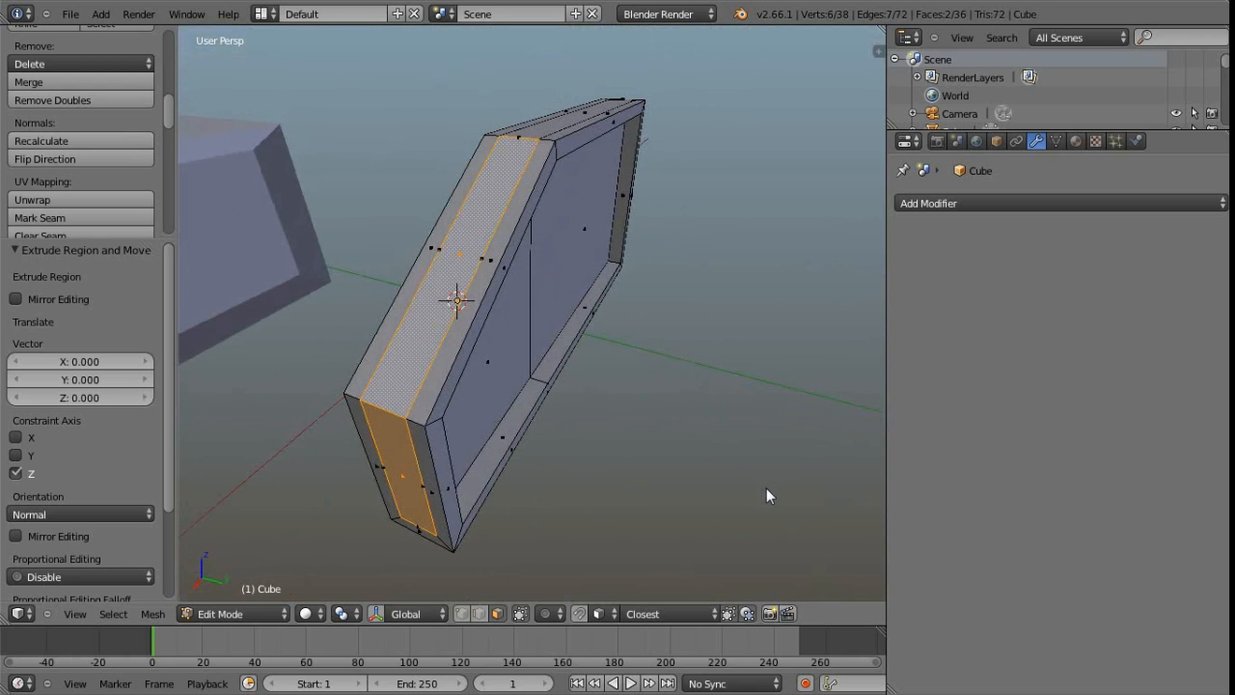
Try to shrink the two extruded strip faces inward by about 0.11, and undo both the shrink and the extrusion.
{"action": "key", "text": "alt+s"}
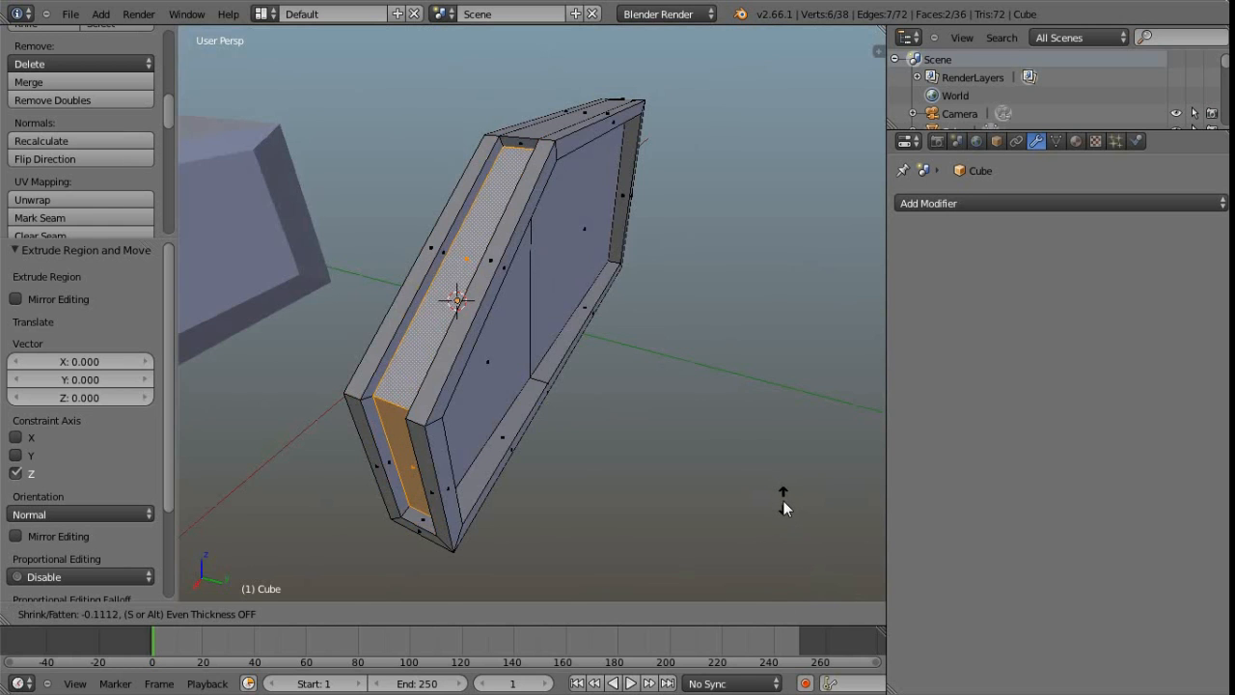
{"action": "left_click", "coordinate": [781, 500]}
{"action": "middle_click_drag", "start_coordinate": [706, 449], "coordinate": [667, 465]}
{"action": "key", "text": "ctrl+z"}
{"action": "key", "text": "ctrl+z"}
Include the top strip face, extrude all three strip faces in place and shrink them inward along their normals by about 0.10.
{"action": "right_click", "coordinate": [534, 142], "text": "shift"}
{"action": "key", "text": "e"}
{"action": "right_click", "coordinate": [696, 444]}
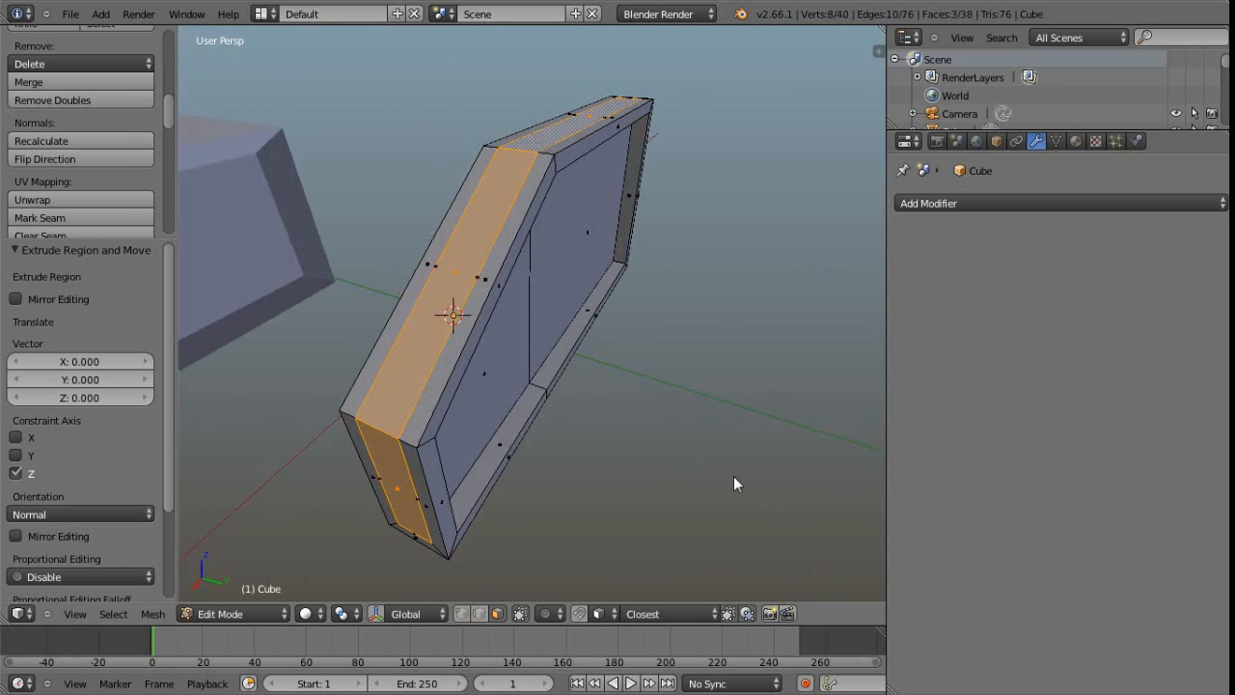
{"action": "key", "text": "alt+s"}
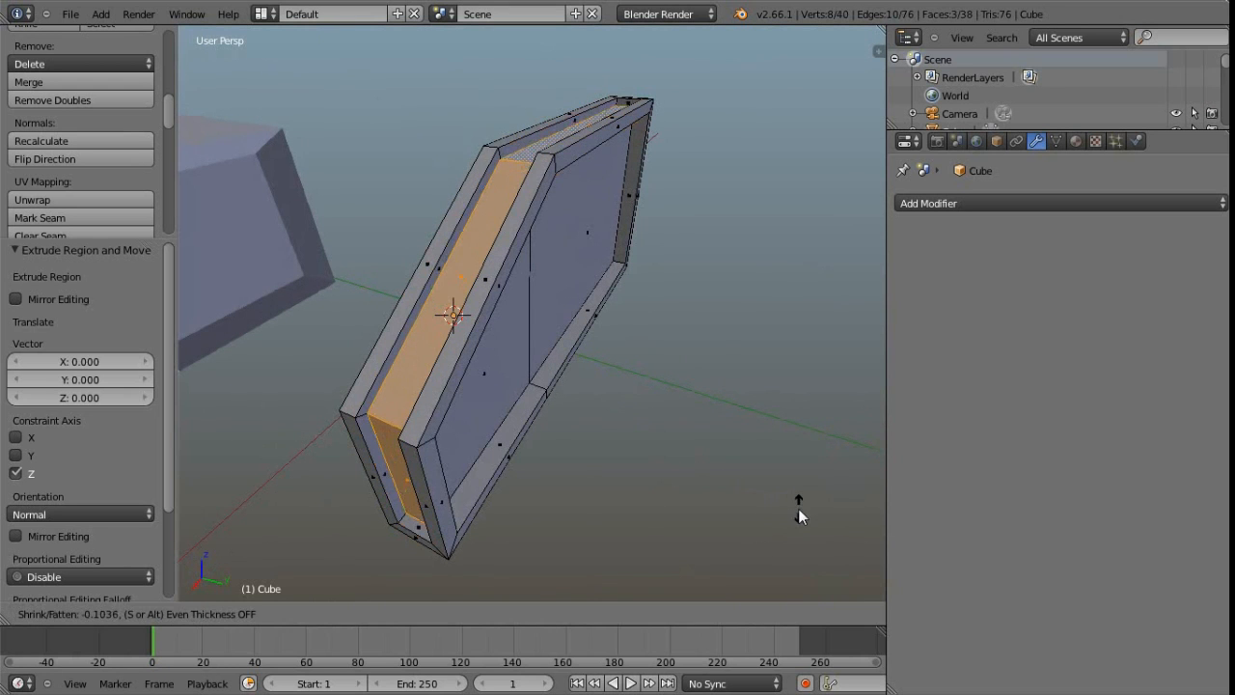
{"action": "left_click", "coordinate": [798, 509]}
{"action": "middle_click_drag", "start_coordinate": [422, 349], "coordinate": [512, 361]}
{"action": "key", "text": "Tab"}
{"action": "scroll", "coordinate": [415, 345], "scroll_direction": "down", "scroll_amount": 3}
{"action": "scroll", "coordinate": [512, 365], "scroll_direction": "up", "scroll_amount": 4}
{"action": "key", "text": "Tab"}
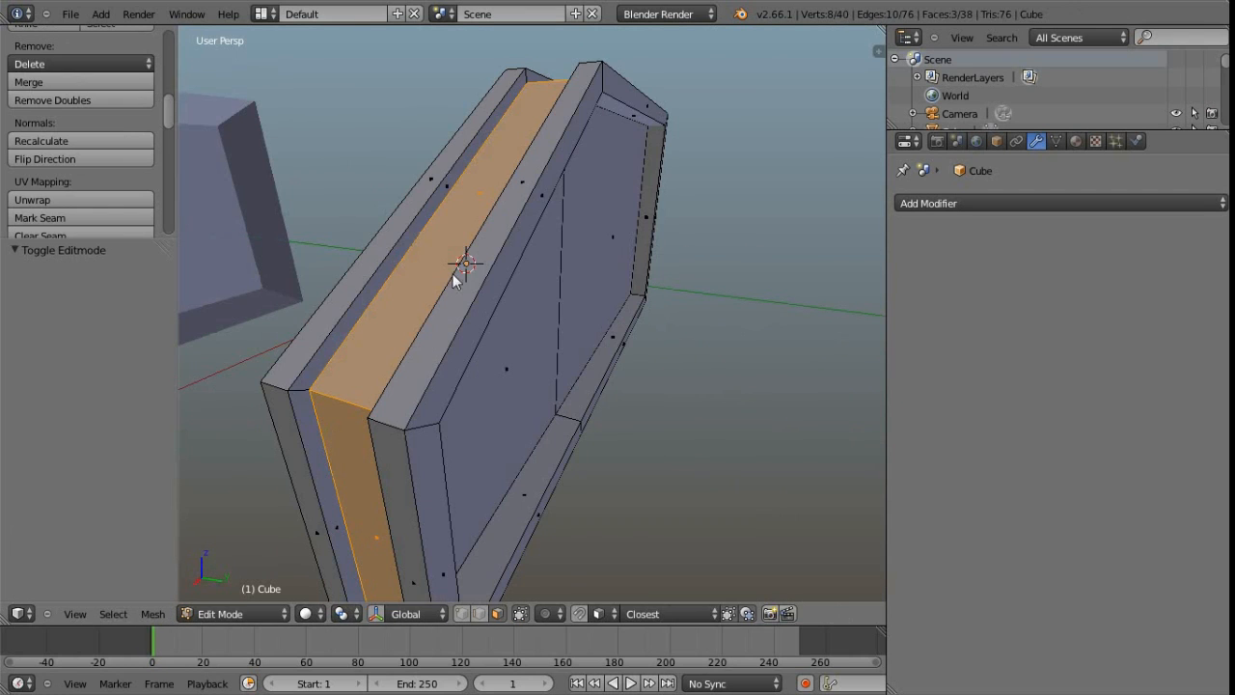
Leave the recessed block and inset two adjacent side faces of the plain cube by about 0.1155, with the outer border selected.
{"action": "scroll", "coordinate": [554, 253], "scroll_direction": "down", "scroll_amount": 5}
{"action": "middle_click_drag", "start_coordinate": [593, 294], "coordinate": [586, 364]}
{"action": "key", "text": "Tab"}
{"action": "right_click", "coordinate": [577, 319]}
{"action": "scroll", "coordinate": [513, 299], "scroll_direction": "up", "scroll_amount": 2}
{"action": "key", "text": "Tab"}
{"action": "right_click", "coordinate": [531, 304]}
{"action": "right_click", "coordinate": [477, 316], "text": "shift"}
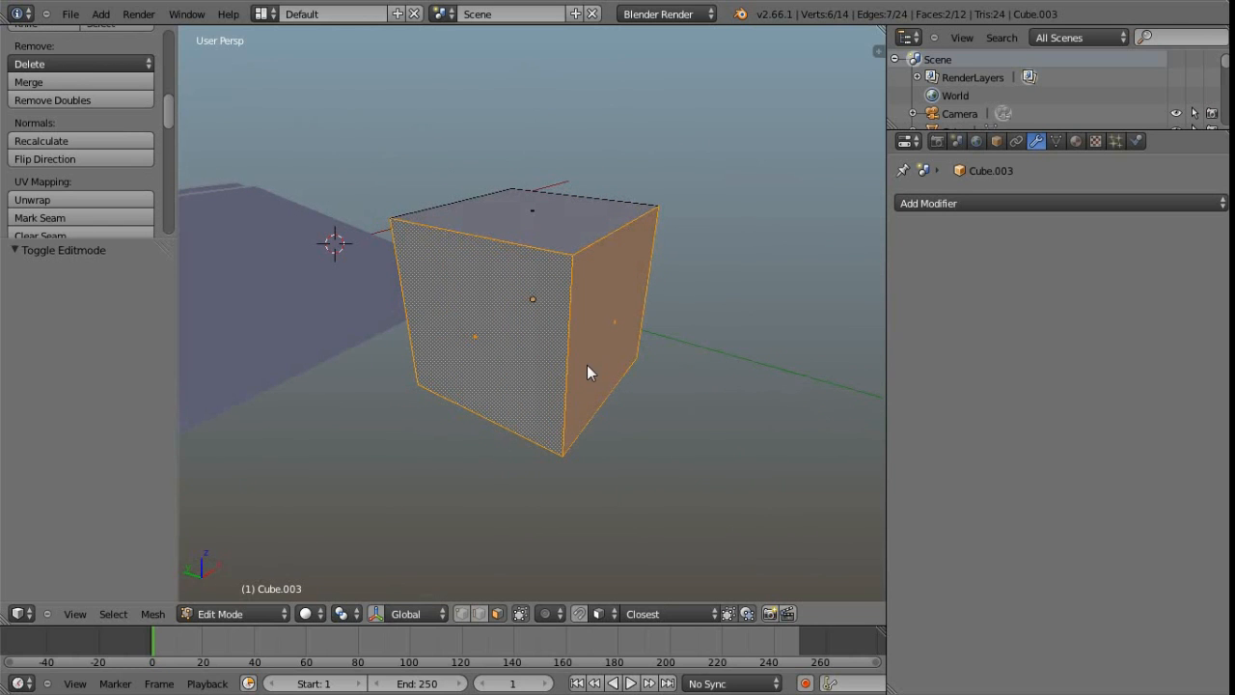
{"action": "key", "text": "i"}
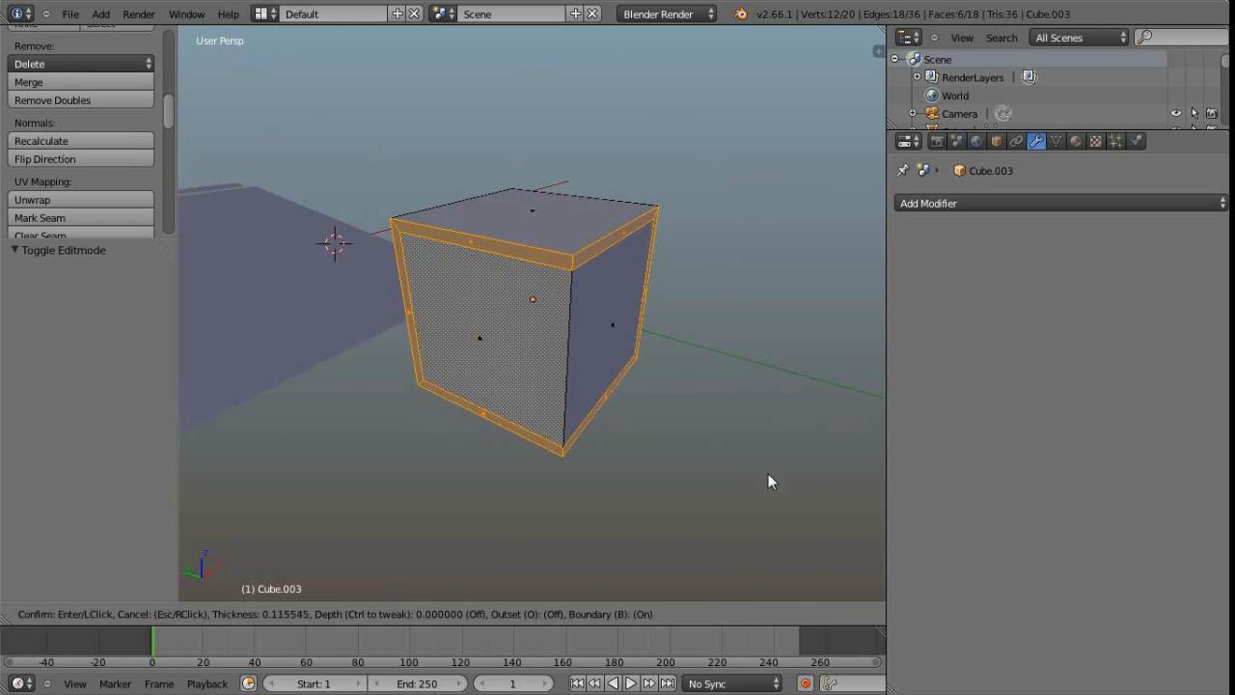
{"action": "left_click", "coordinate": [768, 473]}
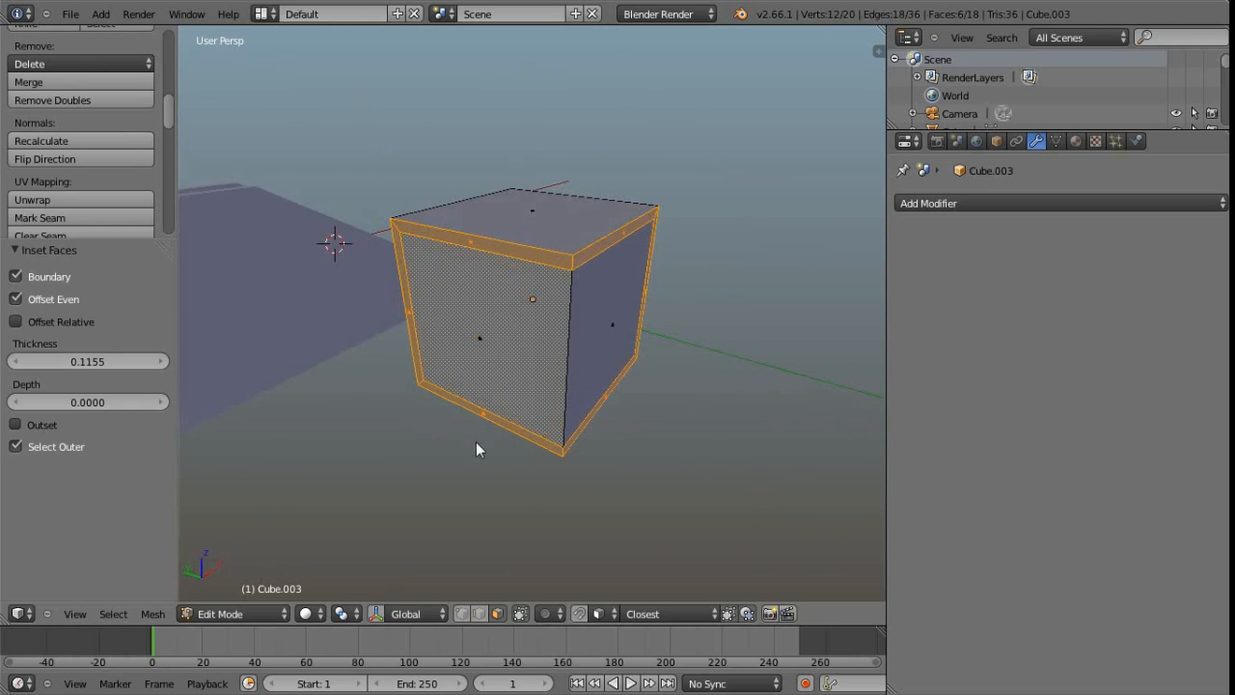
Toggle the cube inset's Select Outer option off and back on, enable Outset and inspect the border from several sides.
{"action": "left_click", "coordinate": [24, 450]}
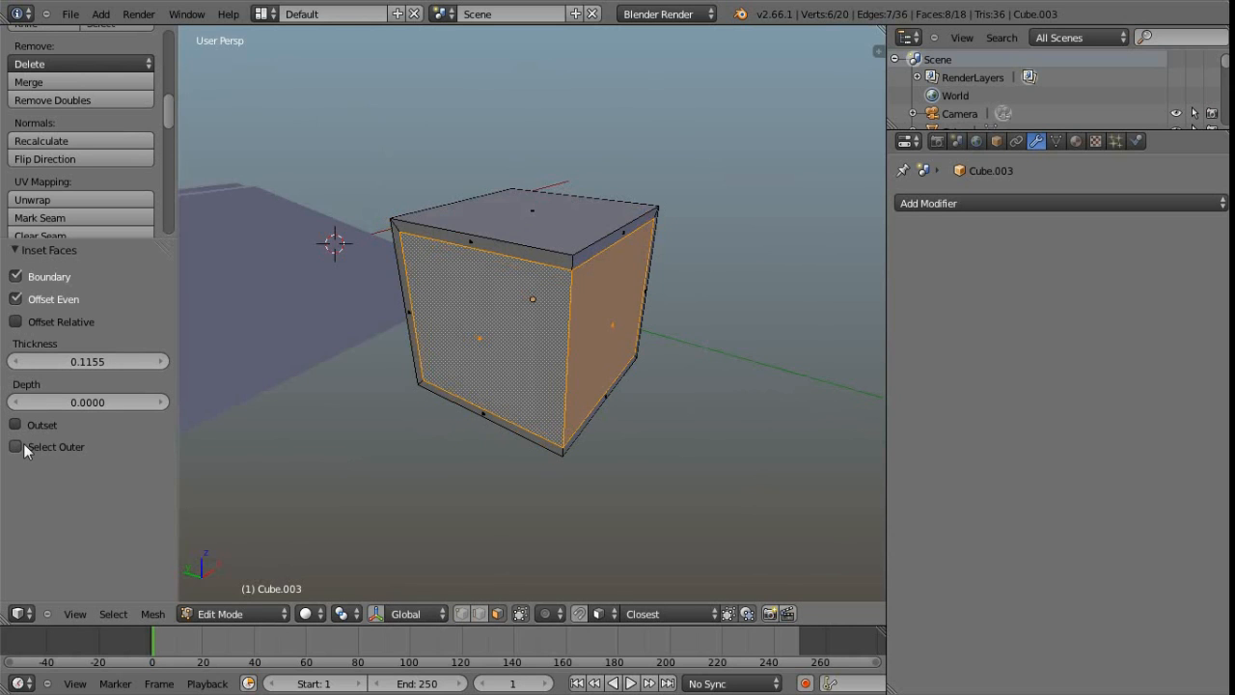
{"action": "left_click", "coordinate": [24, 449]}
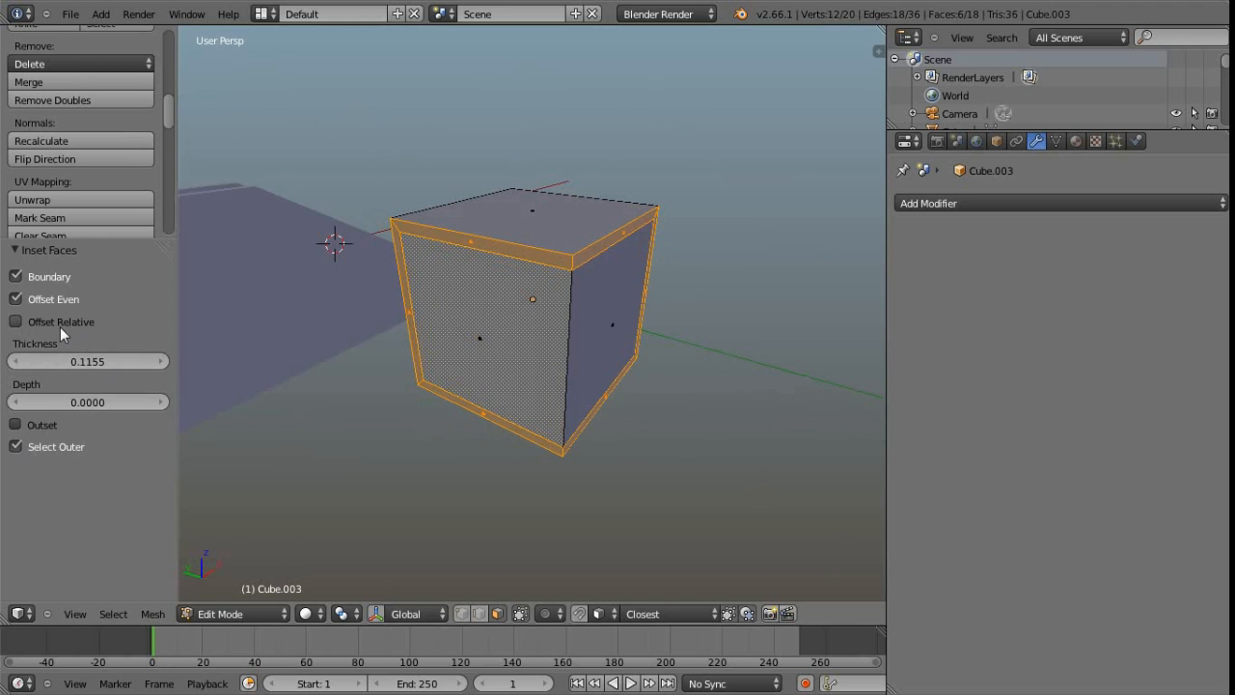
{"action": "left_click", "coordinate": [21, 427]}
{"action": "middle_click_drag", "start_coordinate": [230, 486], "coordinate": [337, 476]}
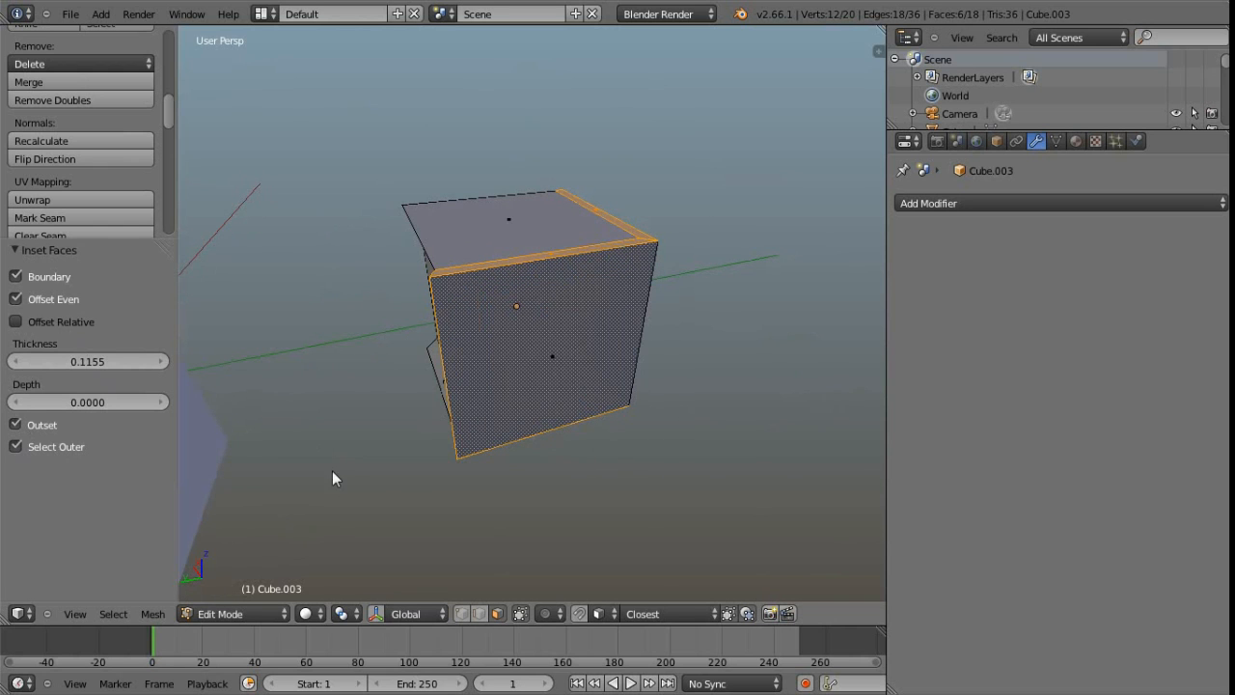
{"action": "middle_click_drag", "start_coordinate": [622, 348], "coordinate": [458, 395]}
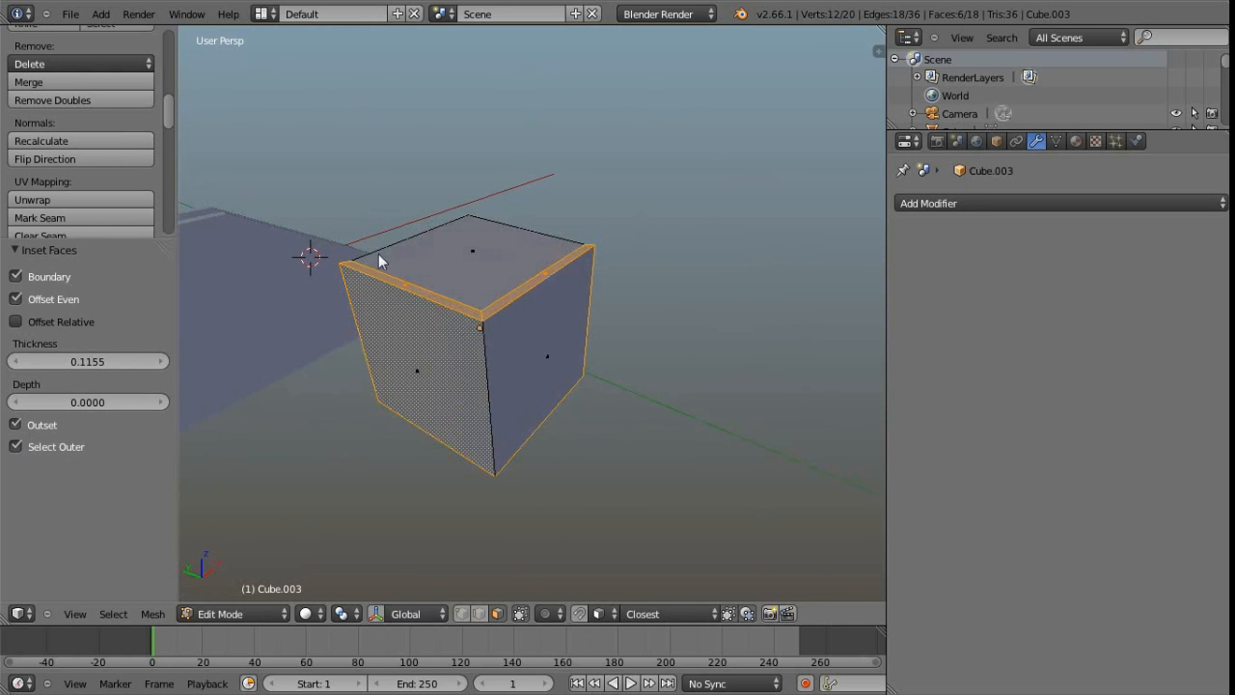
{"action": "middle_click_drag", "start_coordinate": [434, 292], "coordinate": [543, 328]}
{"action": "scroll", "coordinate": [582, 347], "scroll_direction": "up", "scroll_amount": 4}
{"action": "scroll", "coordinate": [546, 301], "scroll_direction": "down", "scroll_amount": 3}
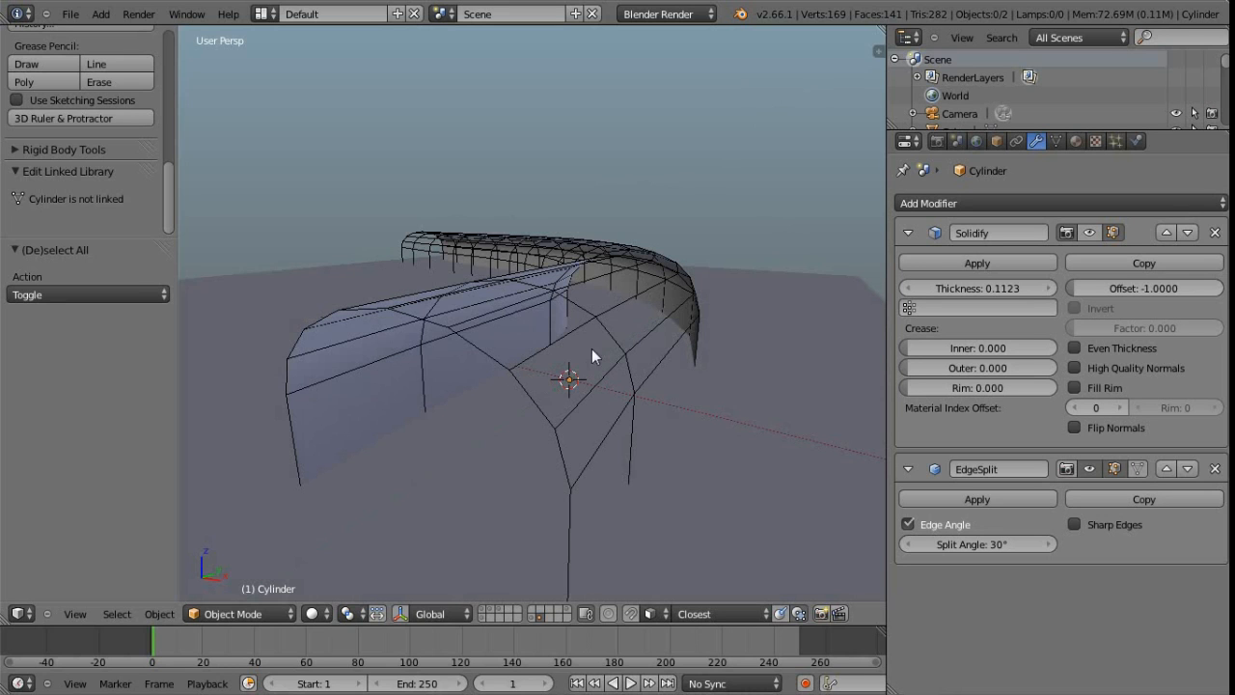
Examine the curved tunnel mesh from inside and outside, and select it.
{"action": "middle_click_drag", "start_coordinate": [468, 453], "coordinate": [554, 396]}
{"action": "scroll", "coordinate": [553, 389], "scroll_direction": "up", "scroll_amount": 3}
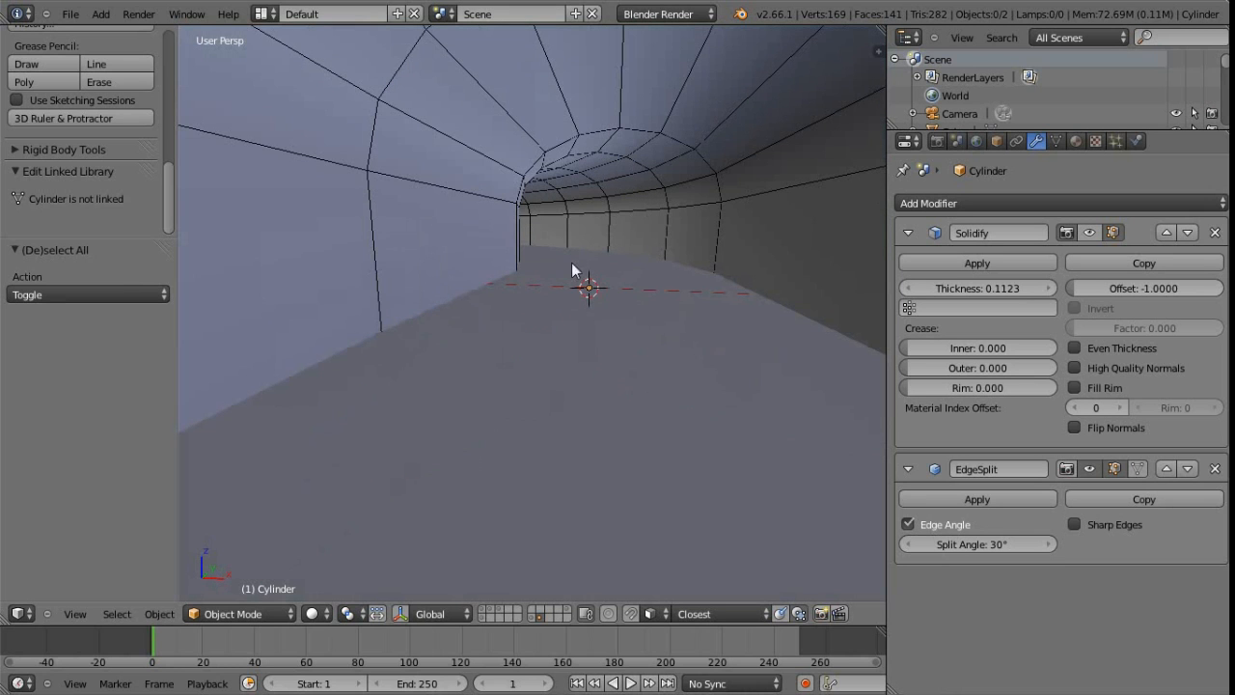
{"action": "scroll", "coordinate": [580, 297], "scroll_direction": "down", "scroll_amount": 5}
{"action": "middle_click_drag", "start_coordinate": [580, 297], "coordinate": [529, 338]}
{"action": "right_click", "coordinate": [431, 317]}
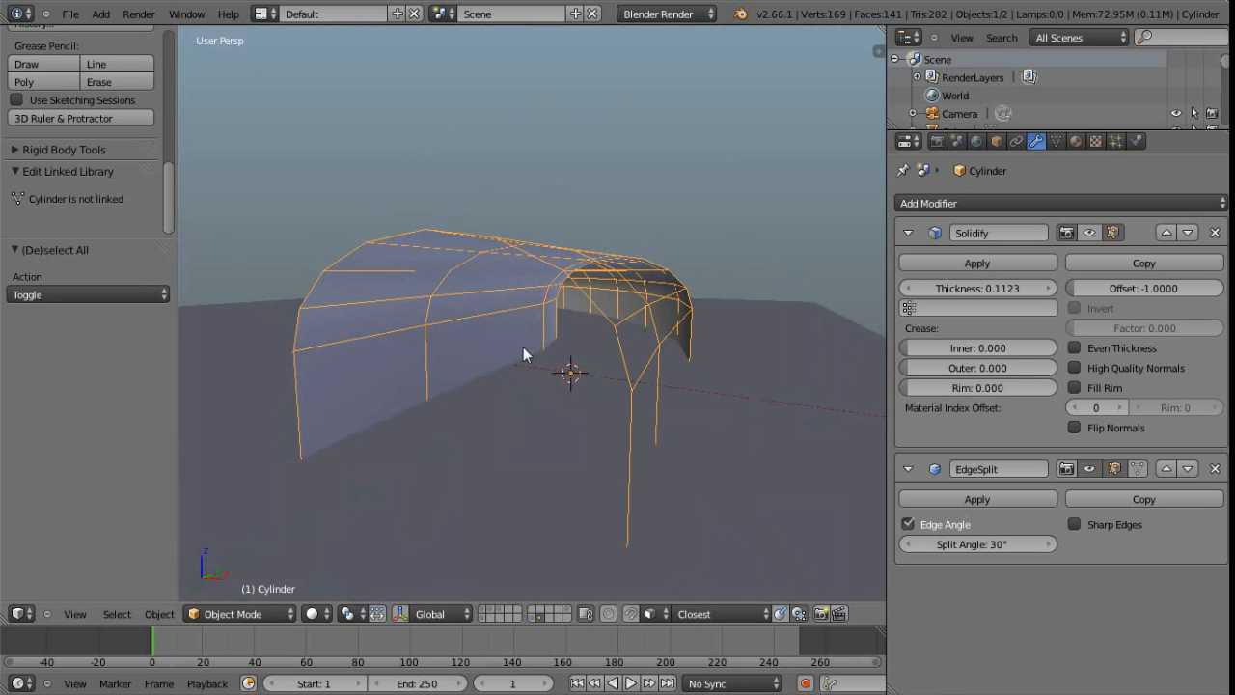
{"action": "middle_click_drag", "start_coordinate": [539, 358], "coordinate": [567, 363]}
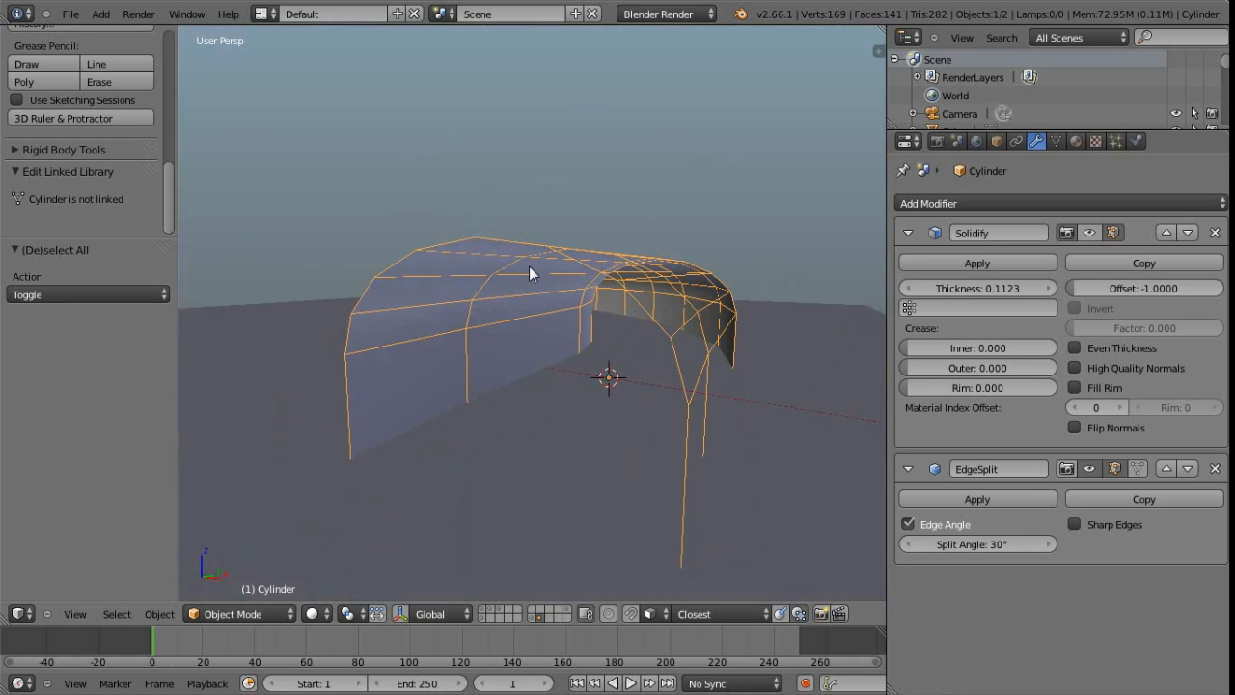
{"action": "middle_click_drag", "start_coordinate": [674, 364], "coordinate": [627, 356]}
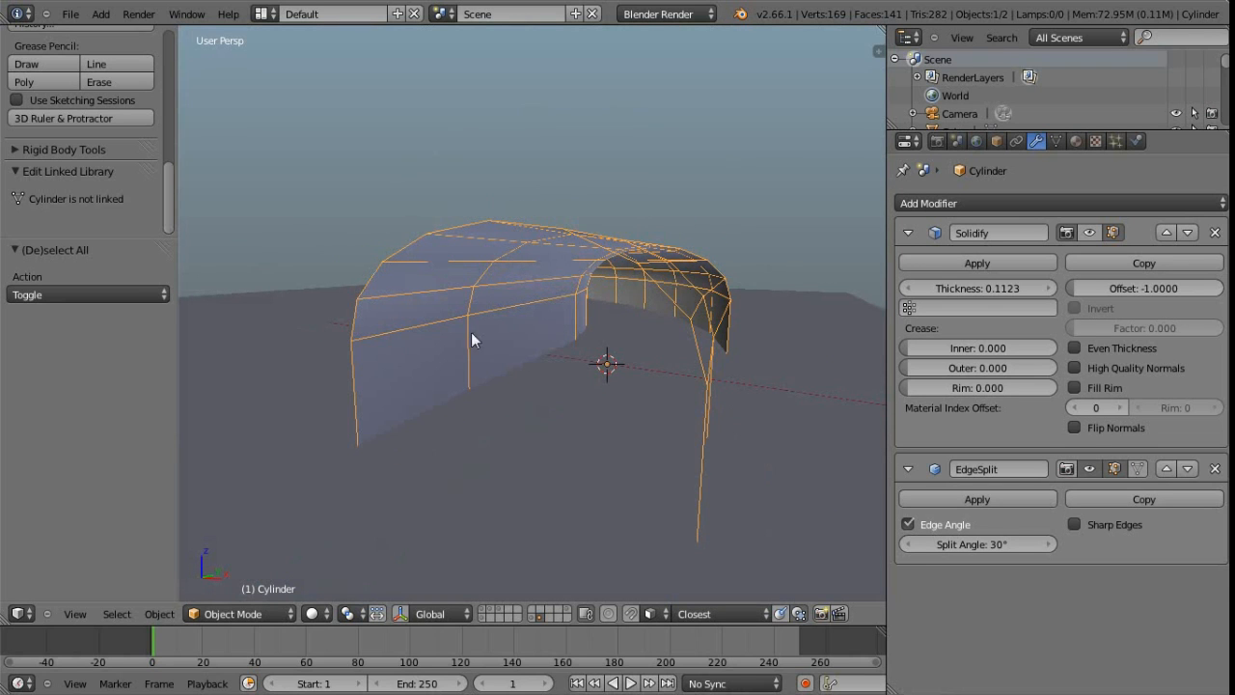
{"action": "middle_click_drag", "start_coordinate": [548, 286], "coordinate": [596, 321]}
{"action": "scroll", "coordinate": [565, 307], "scroll_direction": "up", "scroll_amount": 4}
{"action": "scroll", "coordinate": [566, 308], "scroll_direction": "down", "scroll_amount": 4}
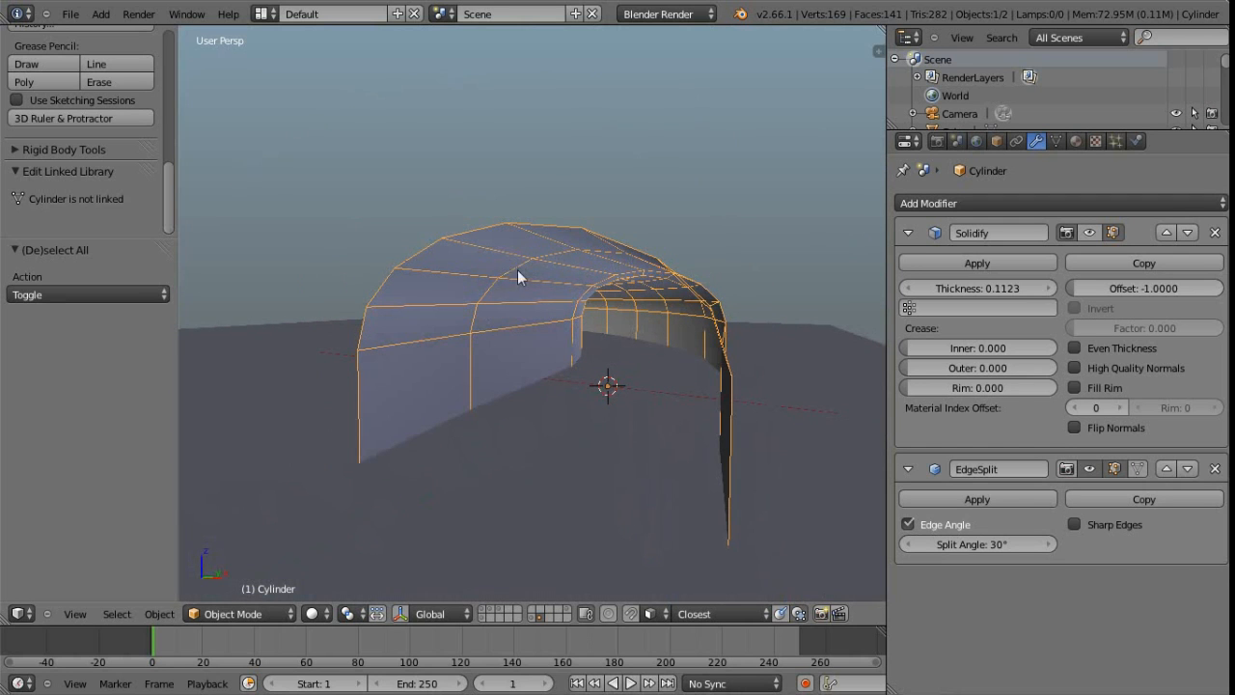
{"action": "middle_click_drag", "start_coordinate": [617, 350], "coordinate": [591, 312]}
Try flipping the tunnel's face normals and extruding all faces about 0.211 along the normal Z axis, and undo the attempt.
{"action": "key", "text": "Tab"}
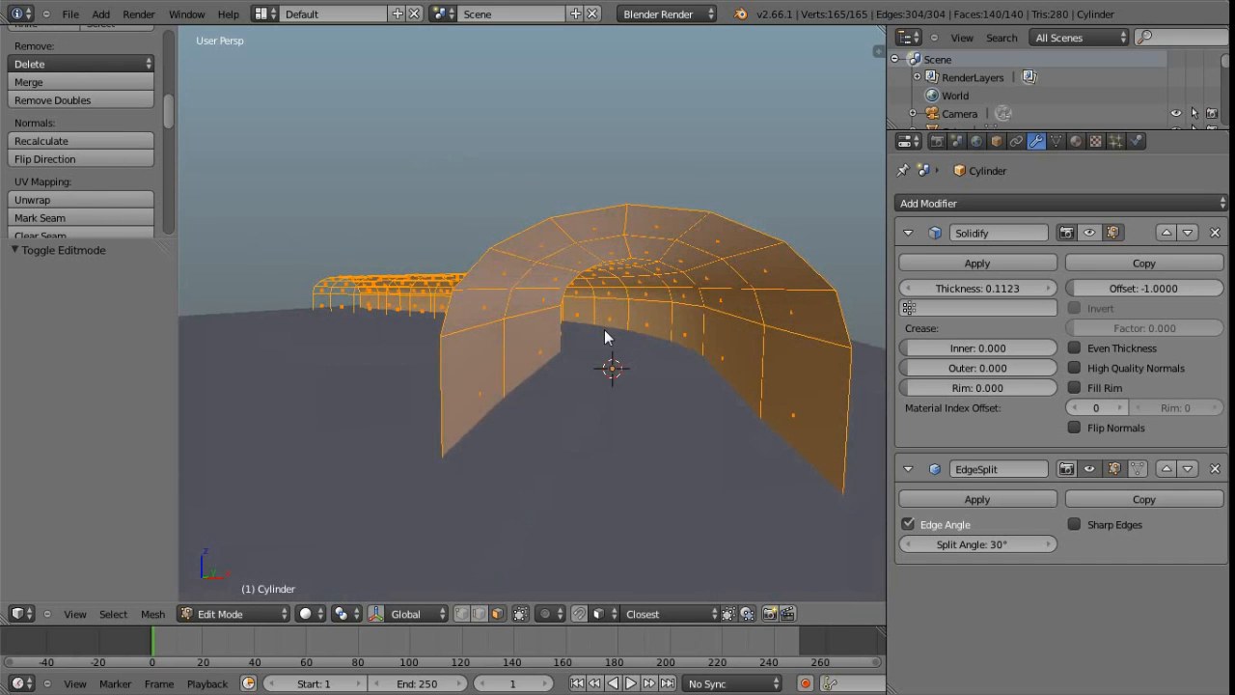
{"action": "key", "text": "ctrl+f"}
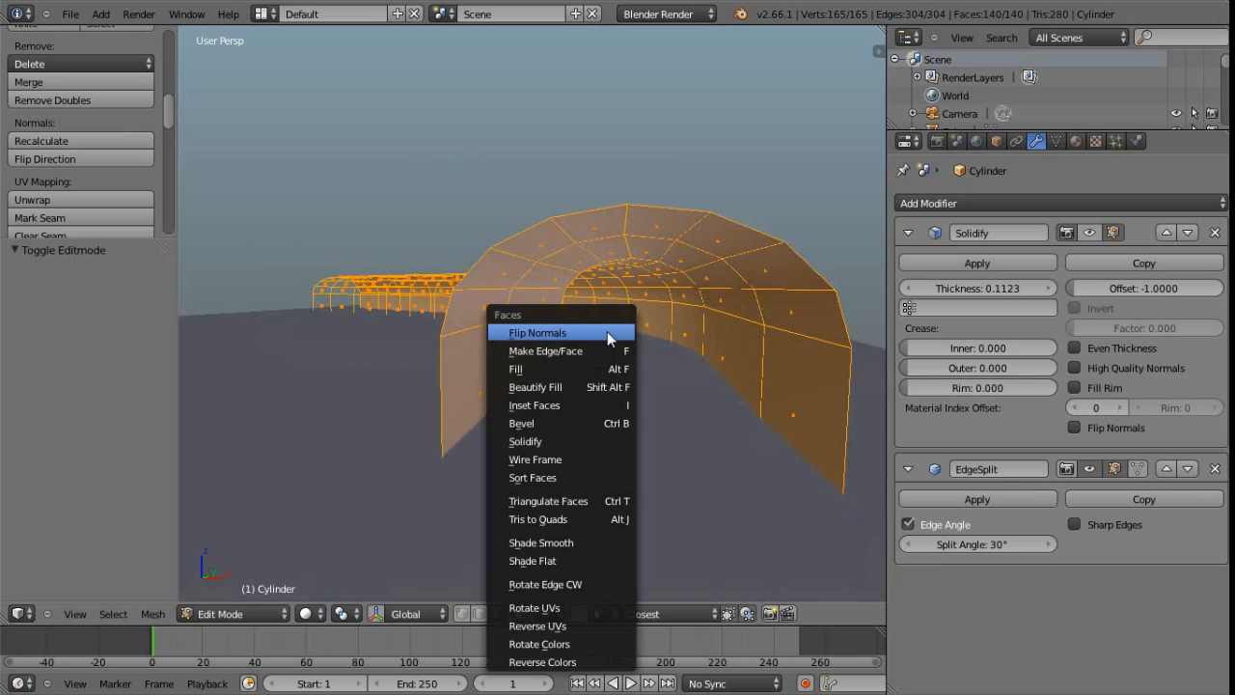
{"action": "left_click", "coordinate": [606, 332]}
{"action": "key", "text": "e"}
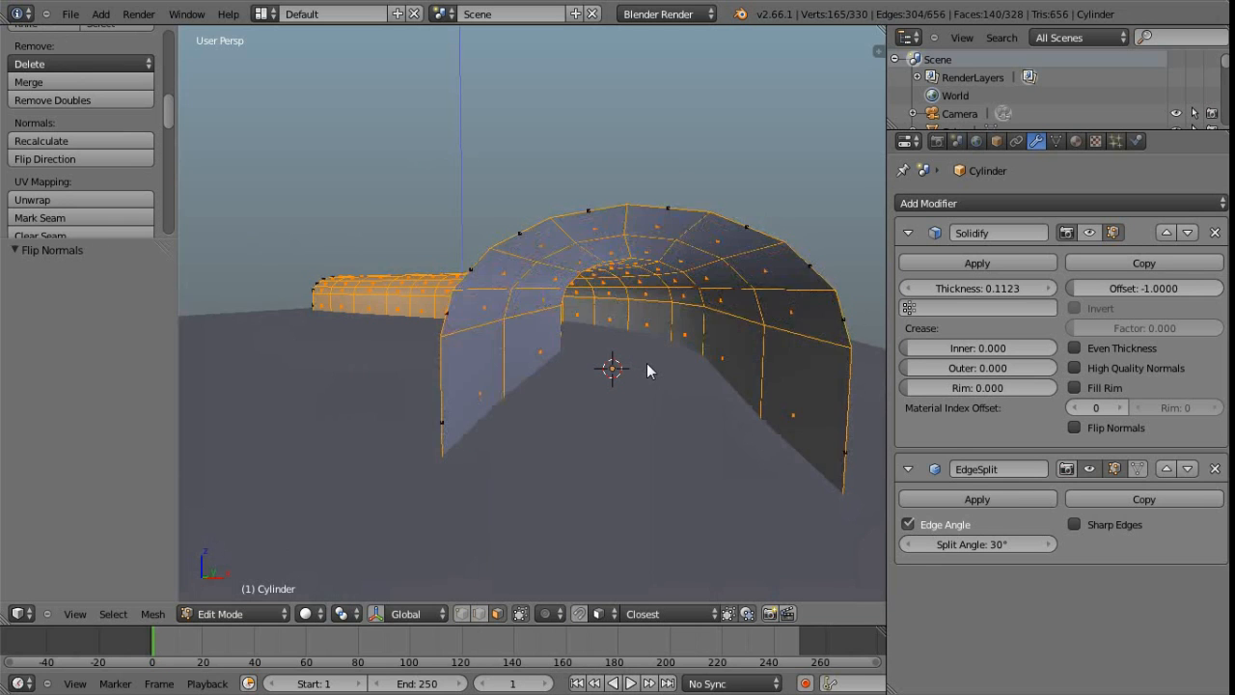
{"action": "left_click", "coordinate": [654, 359]}
{"action": "mouse_move", "coordinate": [636, 376]}
{"action": "middle_mouse_down"}
{"action": "mouse_move", "coordinate": [698, 410]}
{"action": "mouse_move", "coordinate": [646, 393]}
{"action": "mouse_move", "coordinate": [627, 366]}
{"action": "middle_mouse_up"}
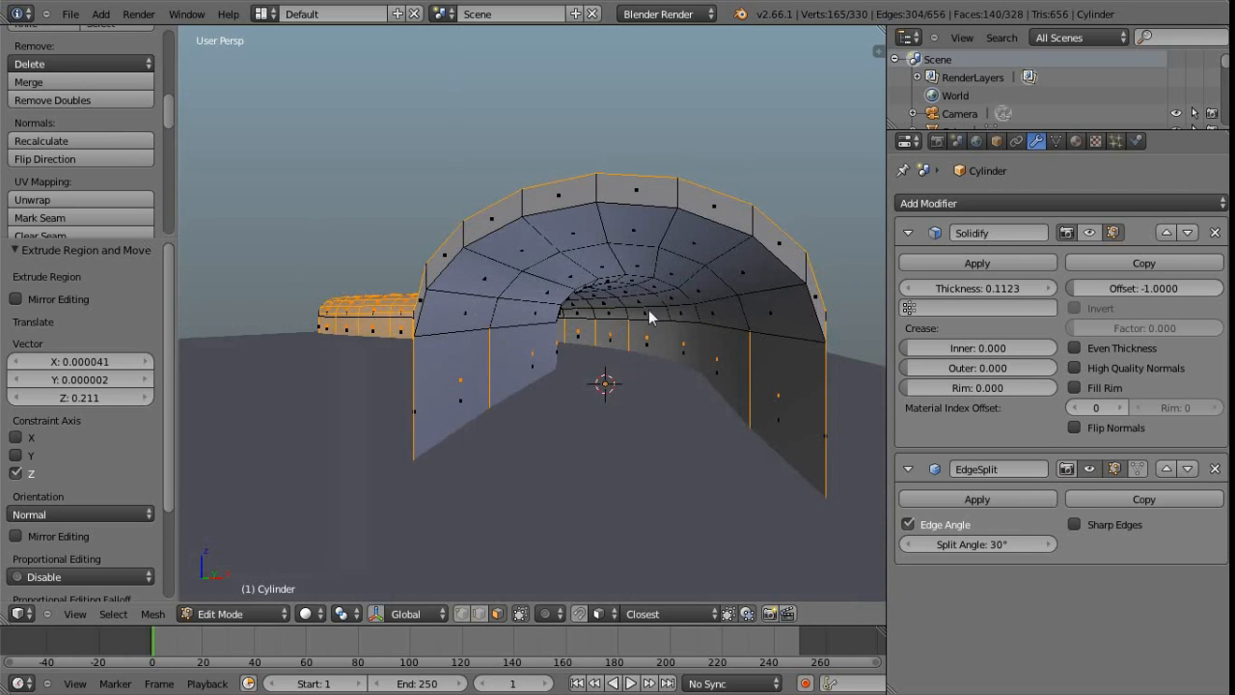
{"action": "key", "text": "ctrl+z"}
{"action": "middle_click_drag", "start_coordinate": [596, 351], "coordinate": [506, 279], "text": "shift"}
{"action": "key", "text": "Tab"}
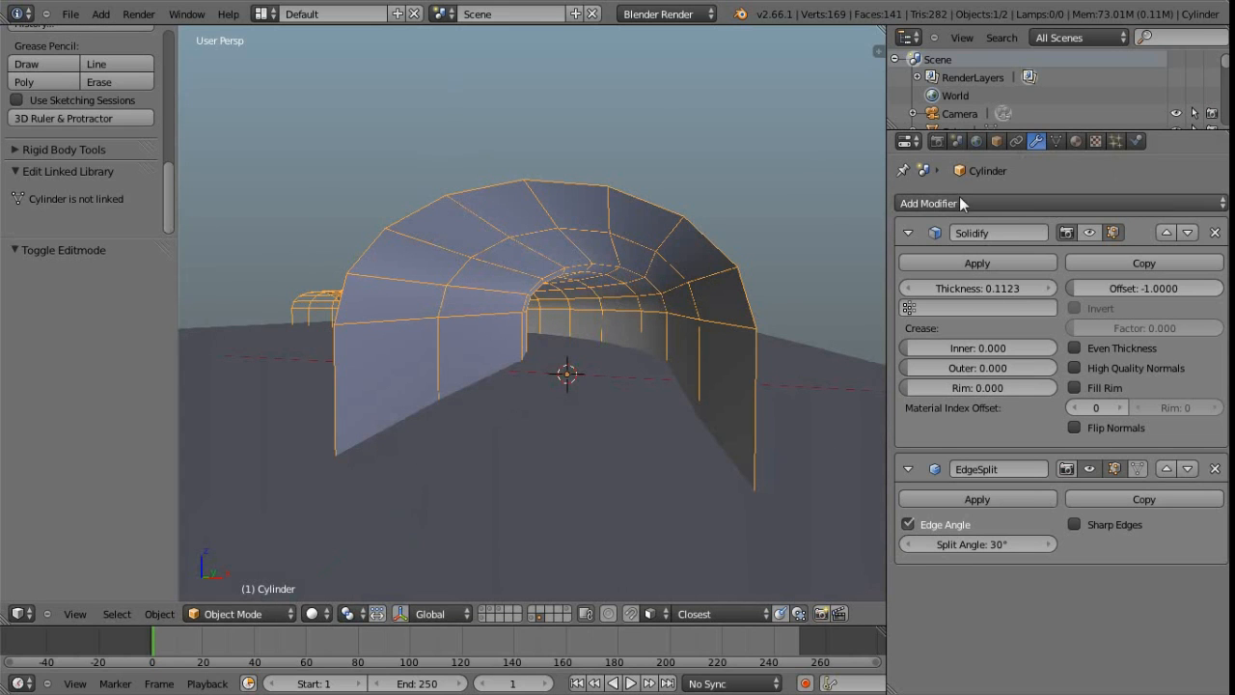
Turn on viewport display of the tunnel's existing Solidify modifier and inspect the offset shell around the arch.
{"action": "left_click", "coordinate": [1069, 204]}
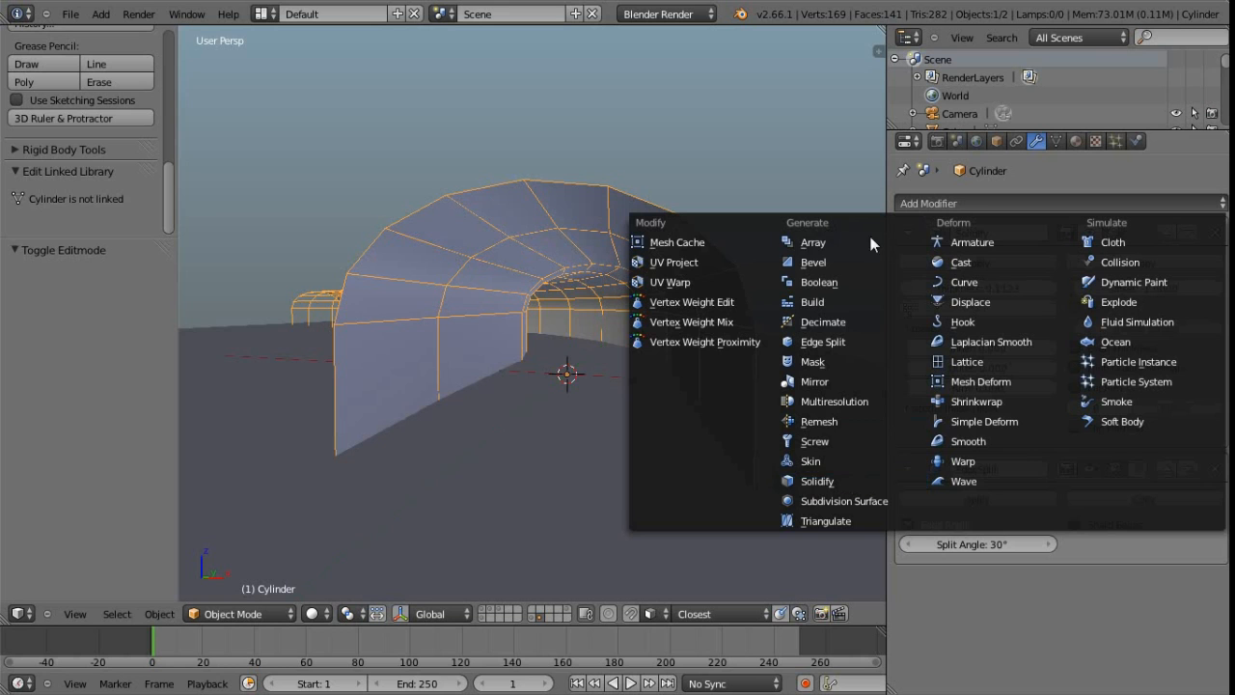
{"action": "left_click", "coordinate": [847, 483]}
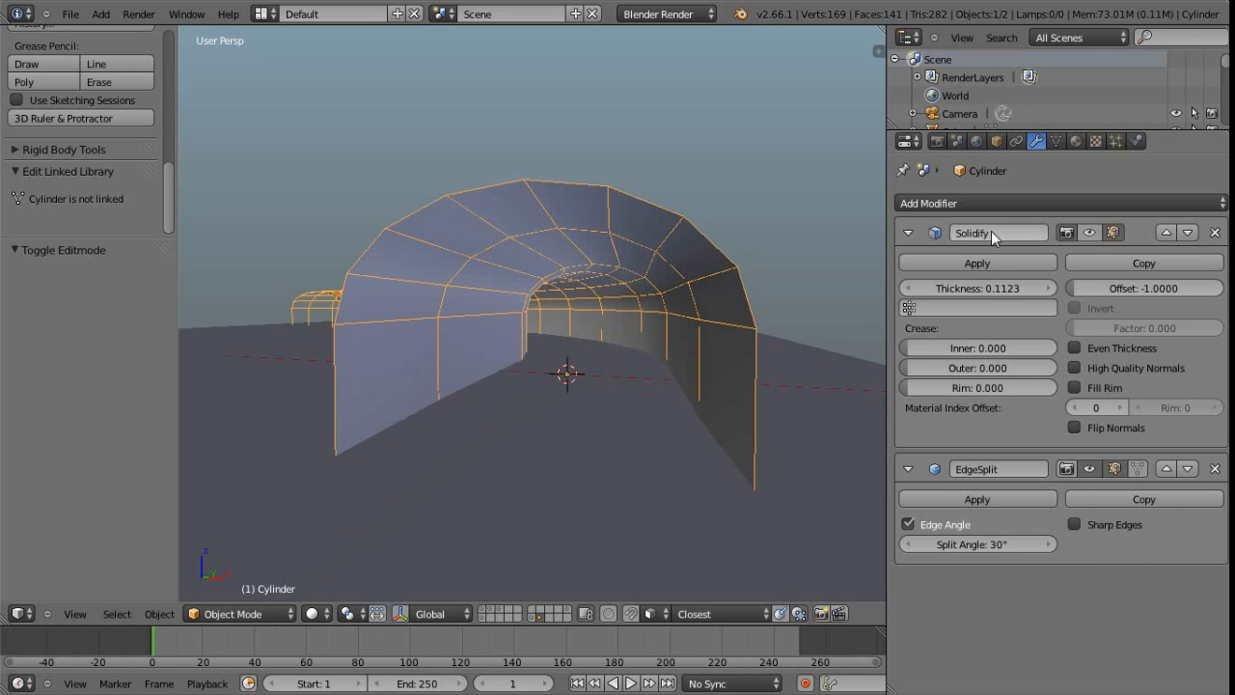
{"action": "left_click", "coordinate": [1088, 231]}
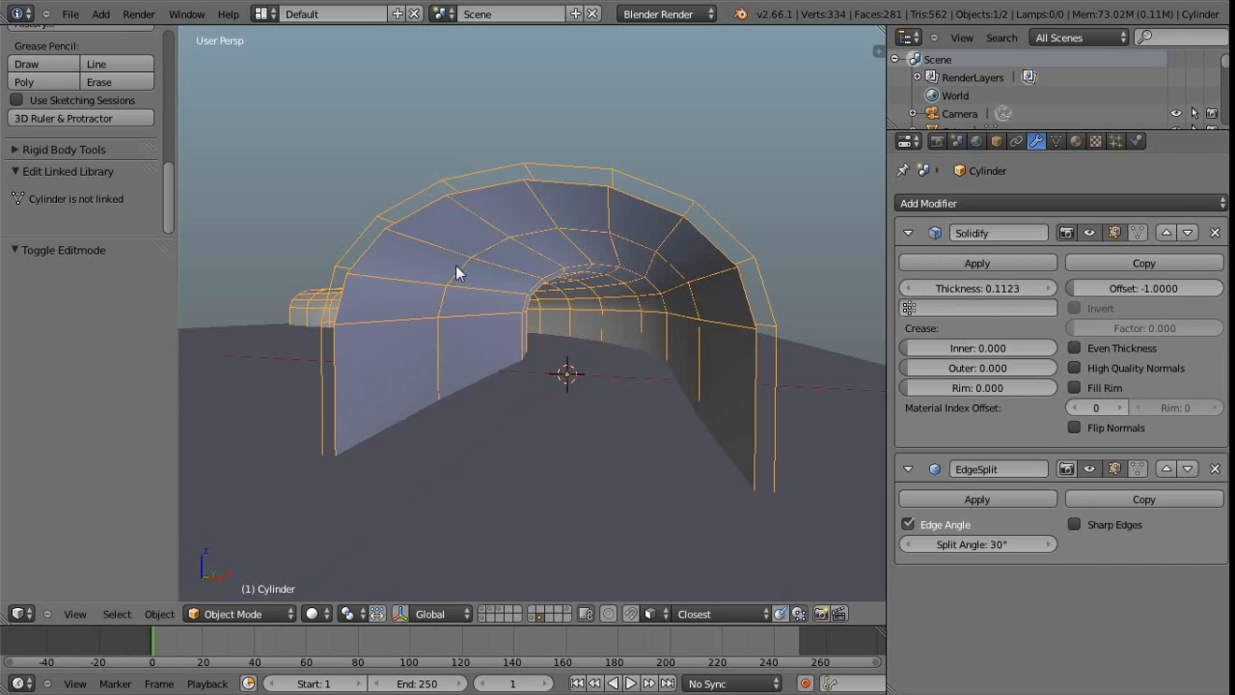
{"action": "middle_click_drag", "start_coordinate": [559, 278], "coordinate": [548, 248]}
{"action": "middle_click_drag", "start_coordinate": [568, 205], "coordinate": [622, 208]}
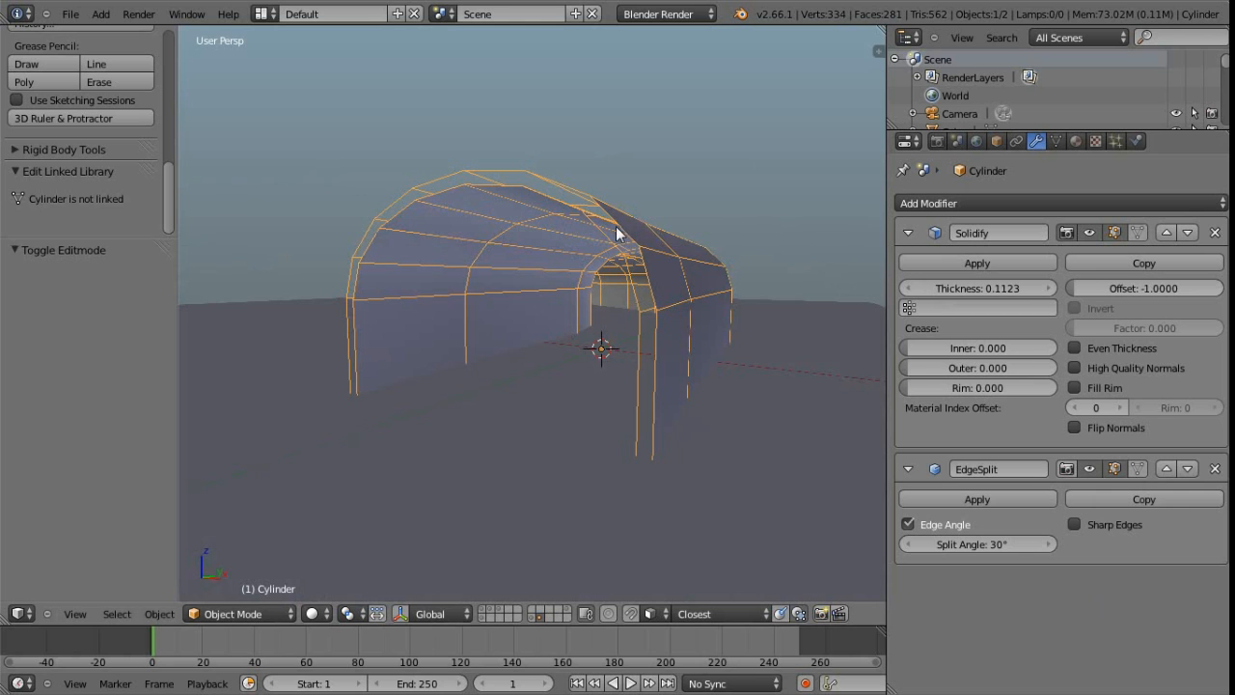
{"action": "middle_click_drag", "start_coordinate": [621, 230], "coordinate": [694, 261]}
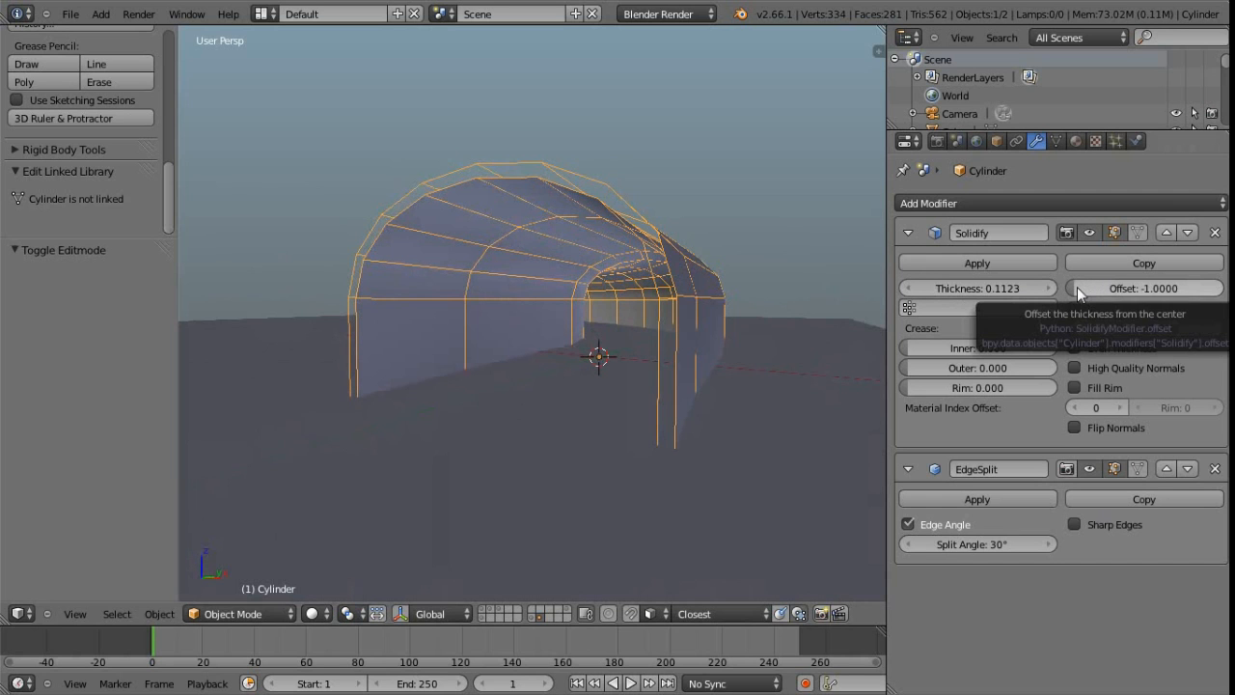
{"action": "scroll", "coordinate": [510, 291], "scroll_direction": "up", "scroll_amount": 4}
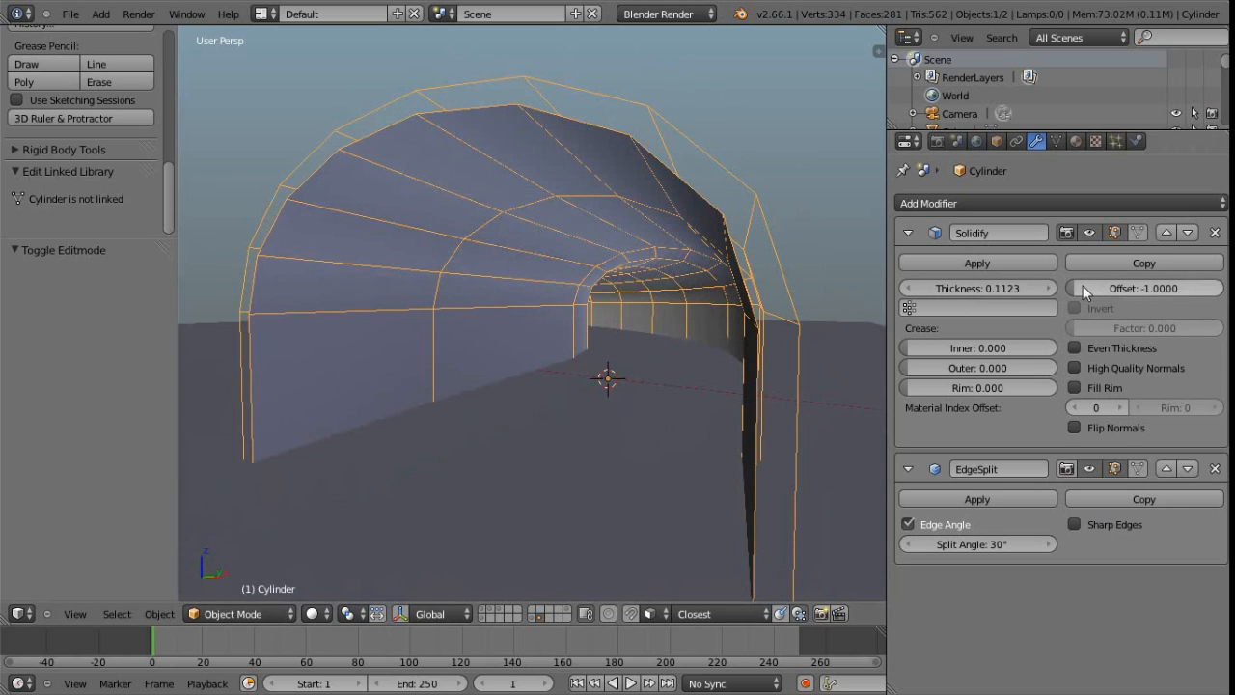
Try Solidify offset values of -2 and 1 on the tunnel, and return the offset to -1.
{"action": "left_click_drag", "start_coordinate": [1082, 286], "coordinate": [1022, 275]}
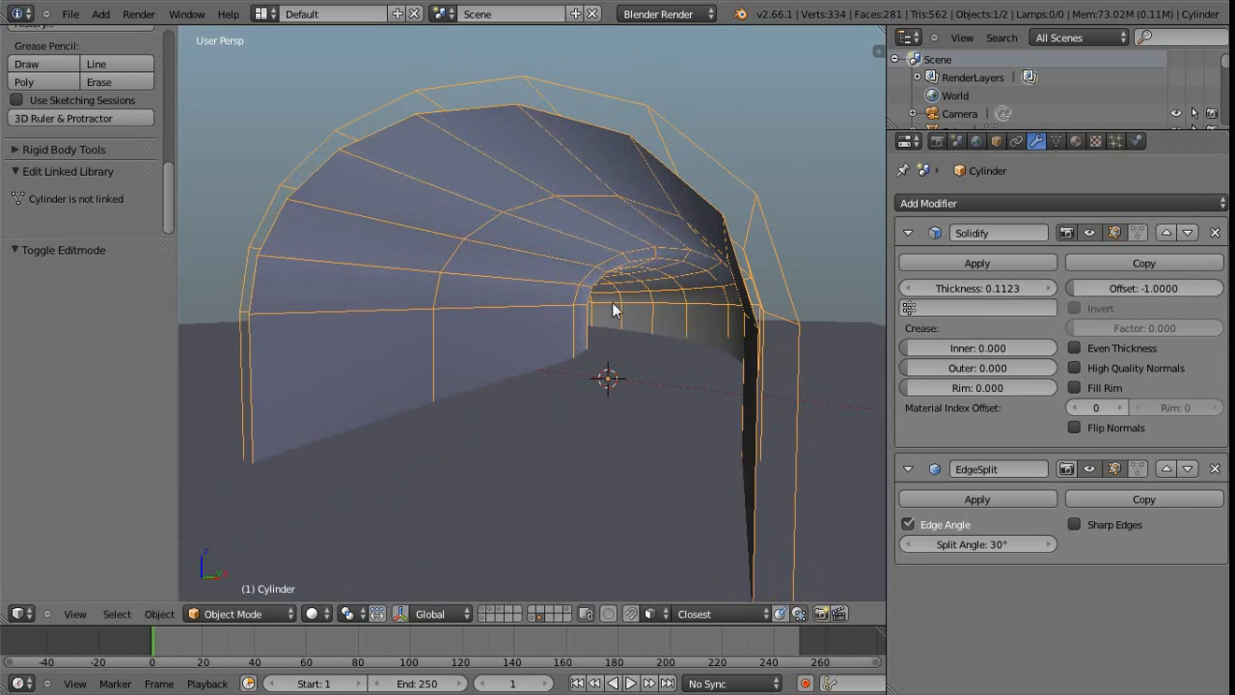
{"action": "middle_click_drag", "start_coordinate": [625, 354], "coordinate": [589, 340]}
{"action": "left_click", "coordinate": [1158, 288]}
{"action": "type", "text": "-2"}
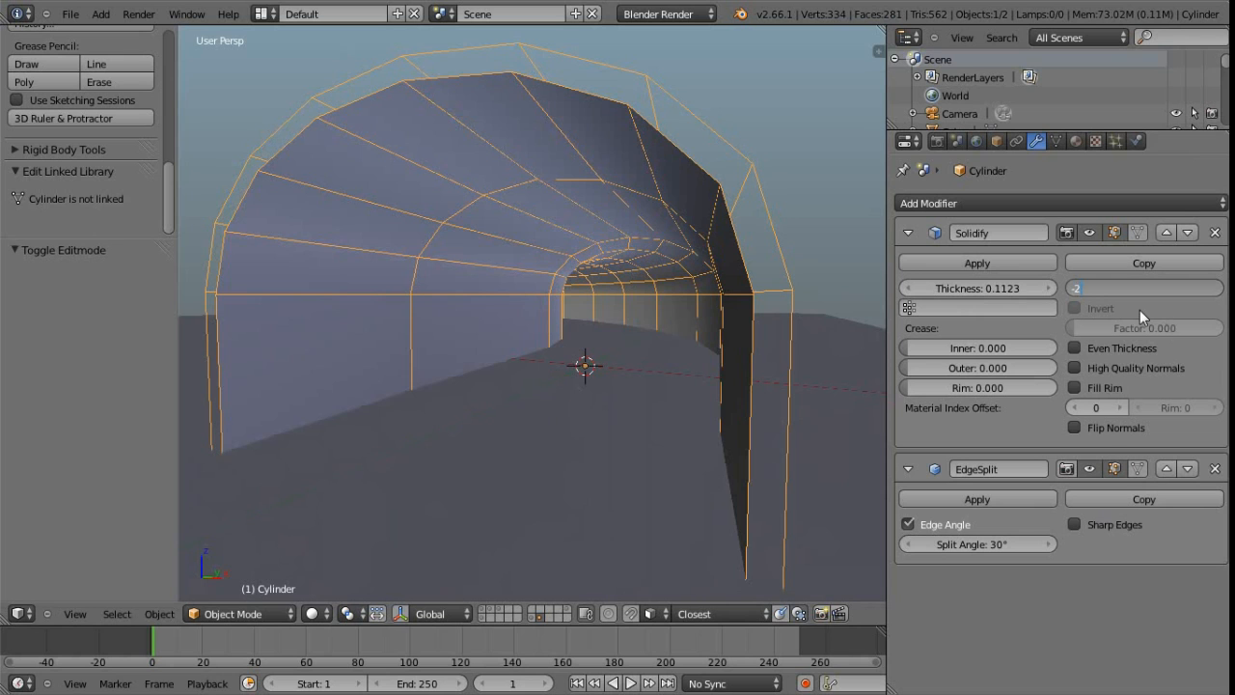
{"action": "key", "text": "Return"}
{"action": "left_click", "coordinate": [1153, 292]}
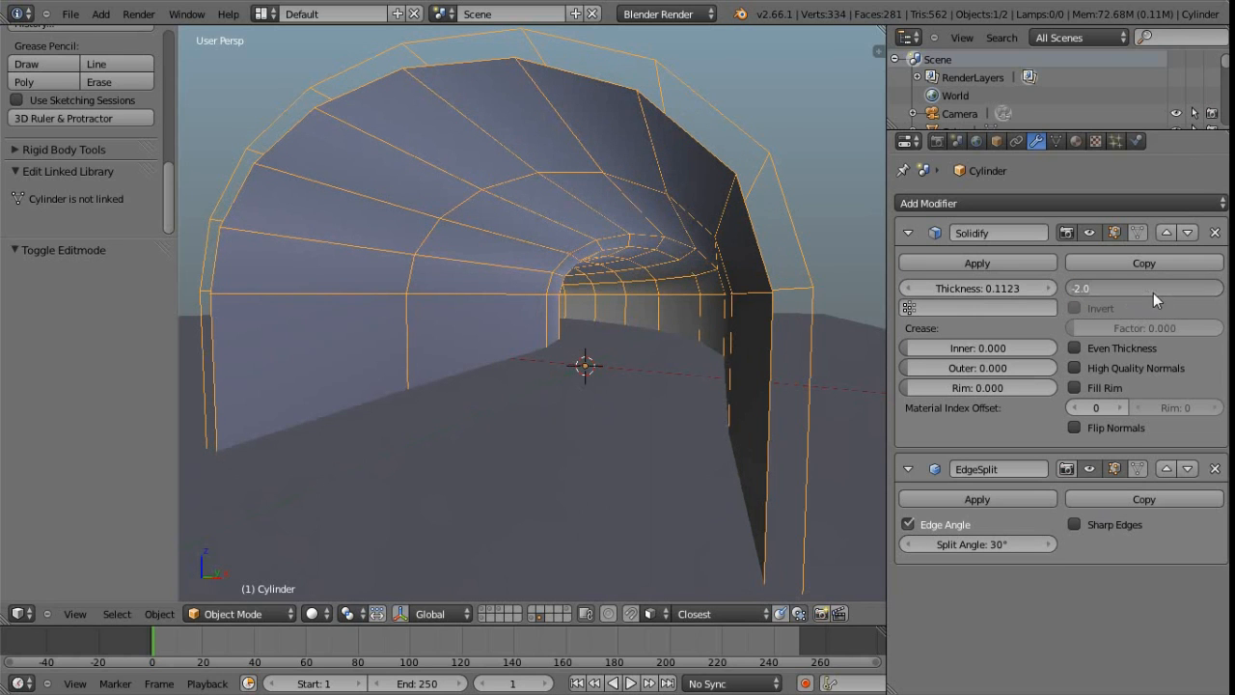
{"action": "type", "text": "1"}
{"action": "key", "text": "Return"}
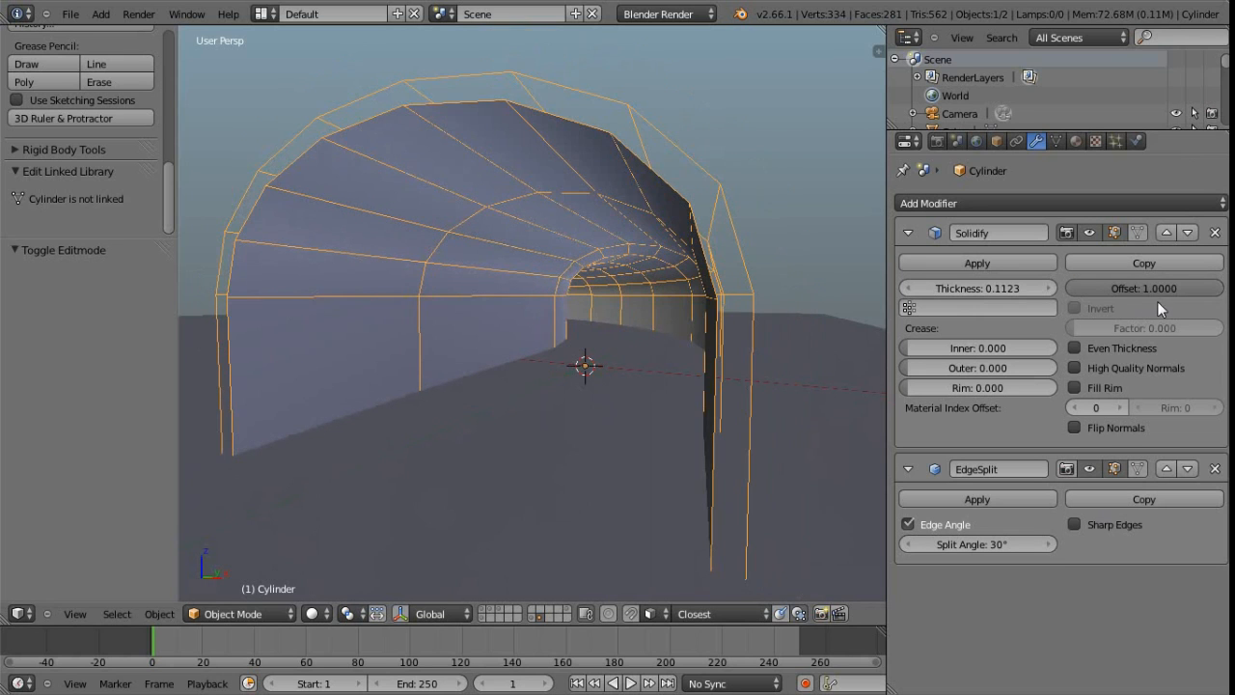
{"action": "left_click_drag", "start_coordinate": [1166, 288], "coordinate": [937, 290]}
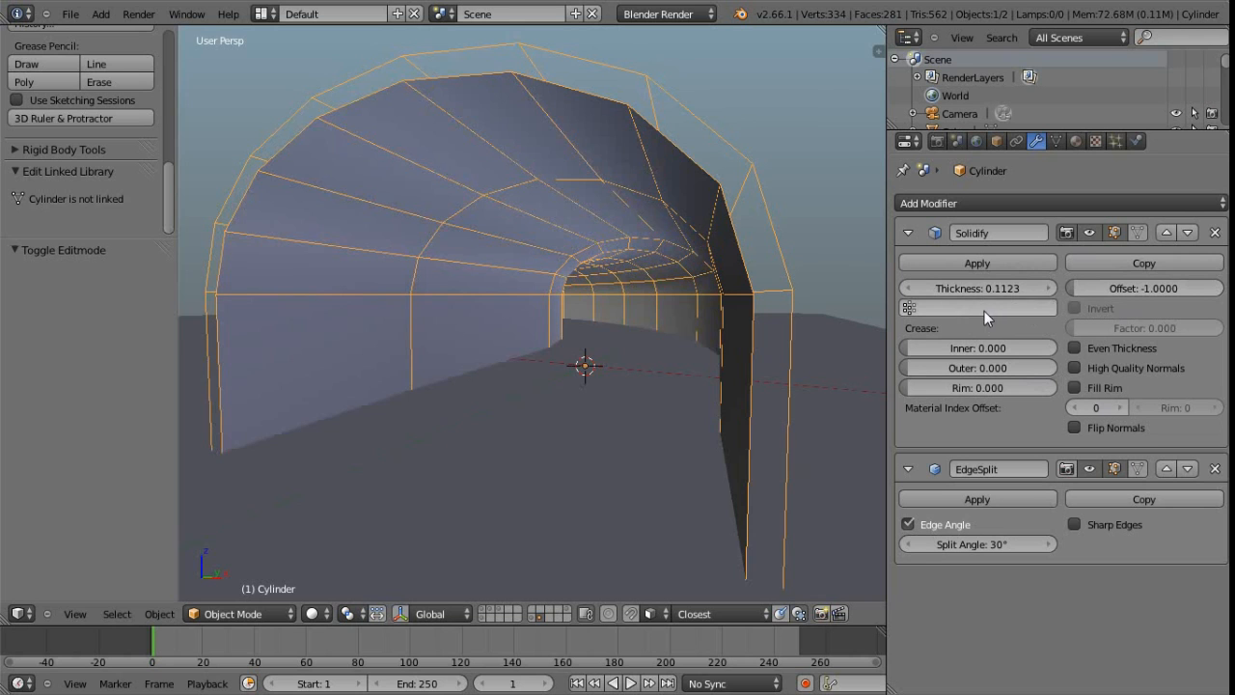
{"action": "middle_click_drag", "start_coordinate": [571, 297], "coordinate": [649, 349]}
{"action": "scroll", "coordinate": [663, 329], "scroll_direction": "down", "scroll_amount": 2}
{"action": "scroll", "coordinate": [656, 339], "scroll_direction": "up", "scroll_amount": 2}
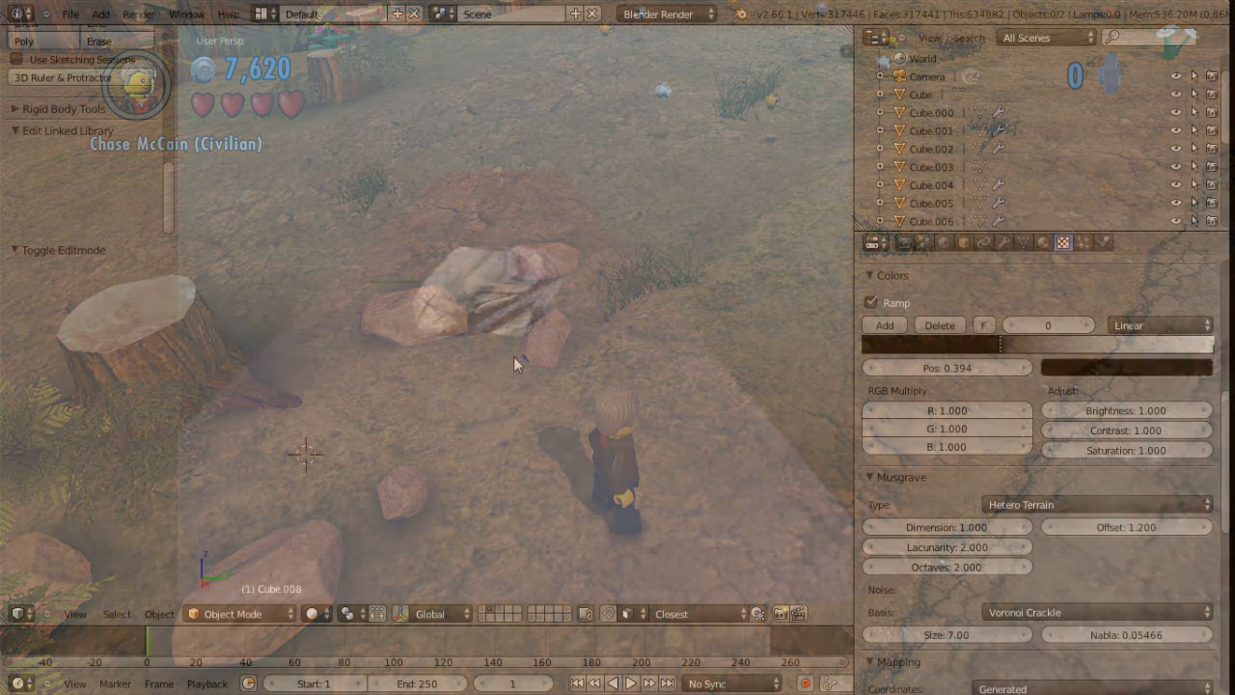
Show the additional layer holding the other rock stages, pick the blocky low-poly rock as the active object and clear the selection.
{"action": "middle_click_drag", "start_coordinate": [505, 365], "coordinate": [544, 334]}
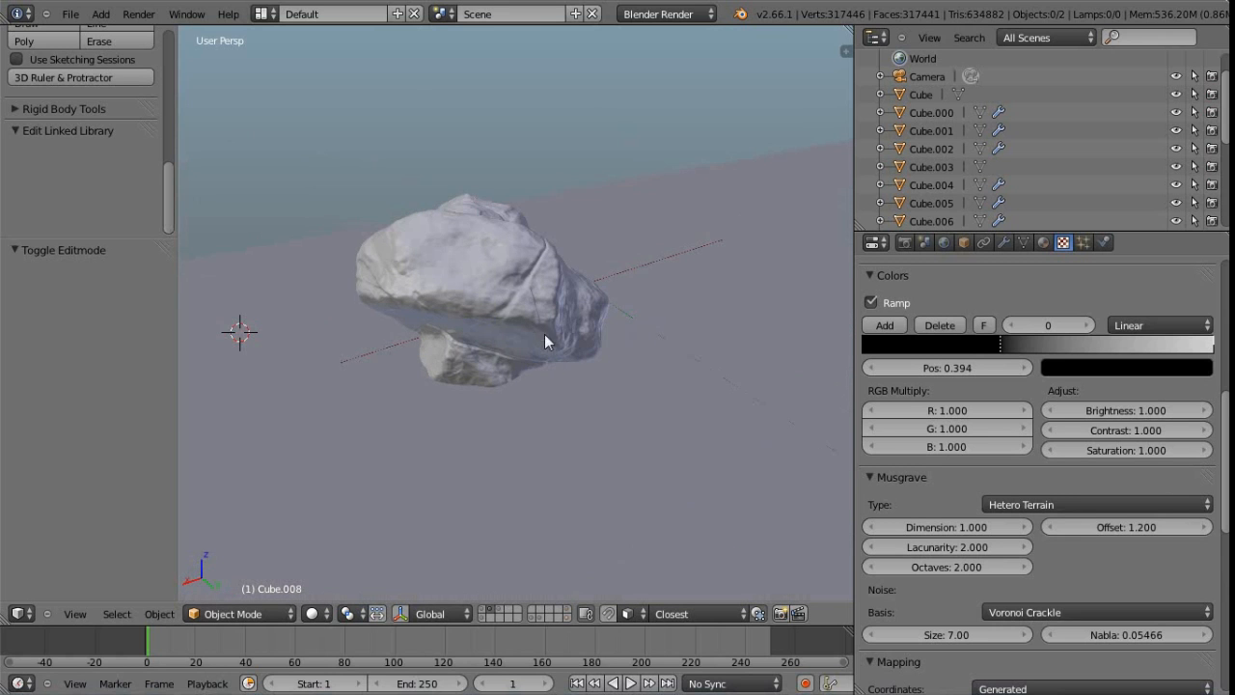
{"action": "left_click", "coordinate": [506, 610], "text": "shift"}
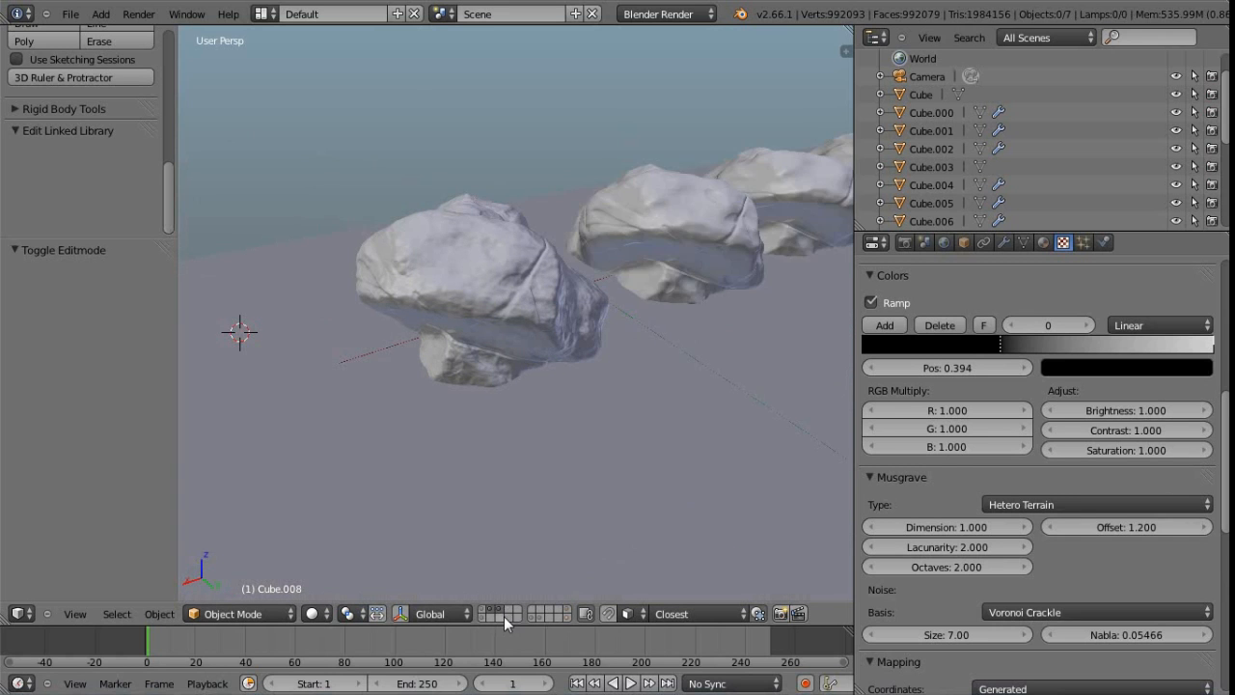
{"action": "middle_click_drag", "start_coordinate": [655, 282], "coordinate": [555, 390]}
{"action": "right_click", "coordinate": [765, 222]}
{"action": "key", "text": "space"}
{"action": "left_click", "coordinate": [675, 383]}
{"action": "key", "text": "a"}
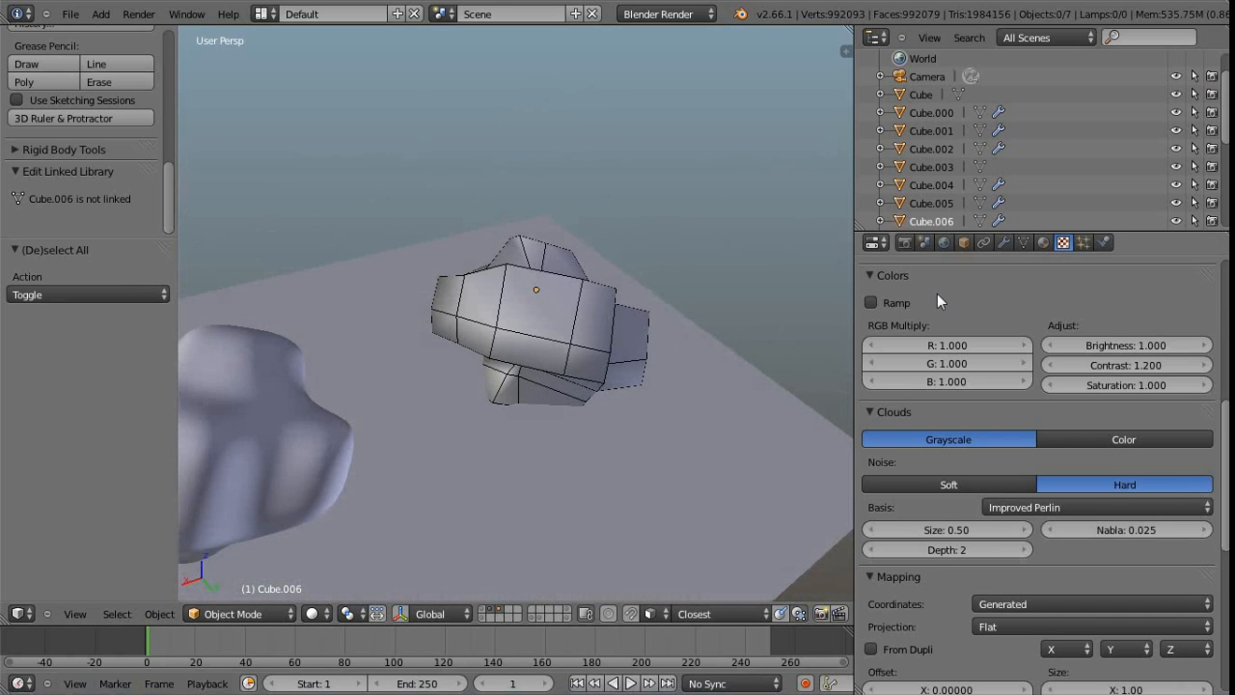
Display the blocky rock's modifier stack and select the smooth rock beside it to compare its modifiers.
{"action": "left_click", "coordinate": [1002, 242]}
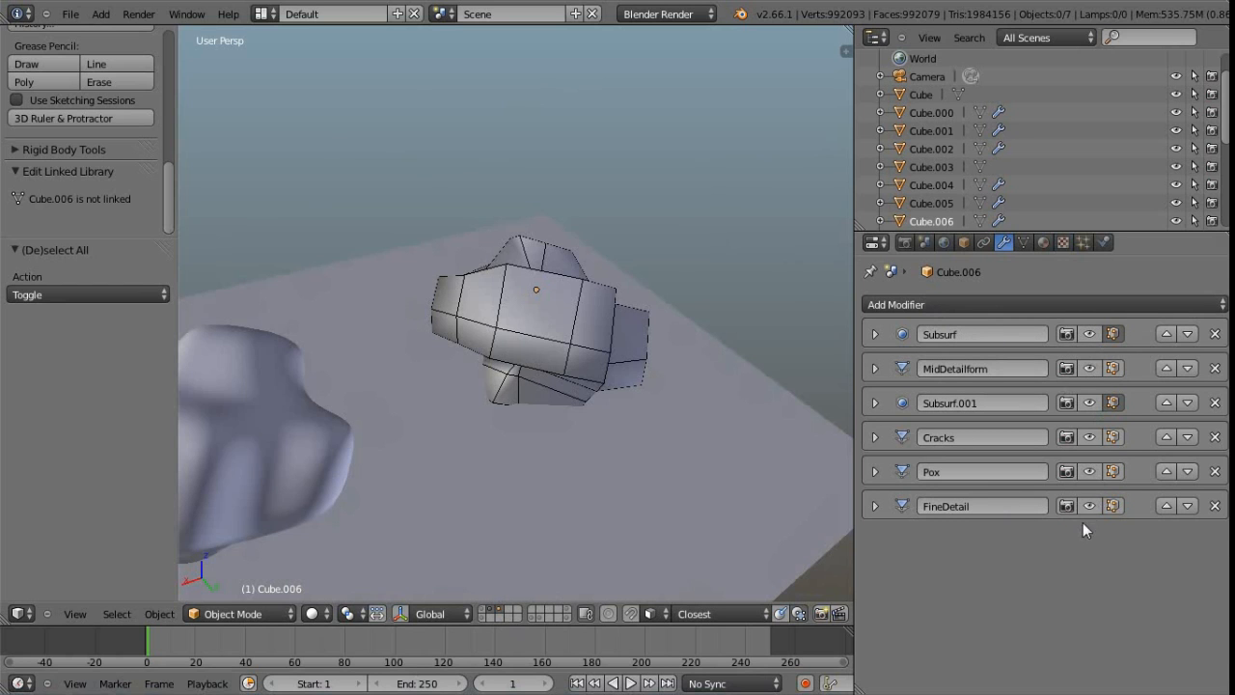
{"action": "middle_click_drag", "start_coordinate": [459, 348], "coordinate": [606, 279]}
{"action": "right_click", "coordinate": [443, 349]}
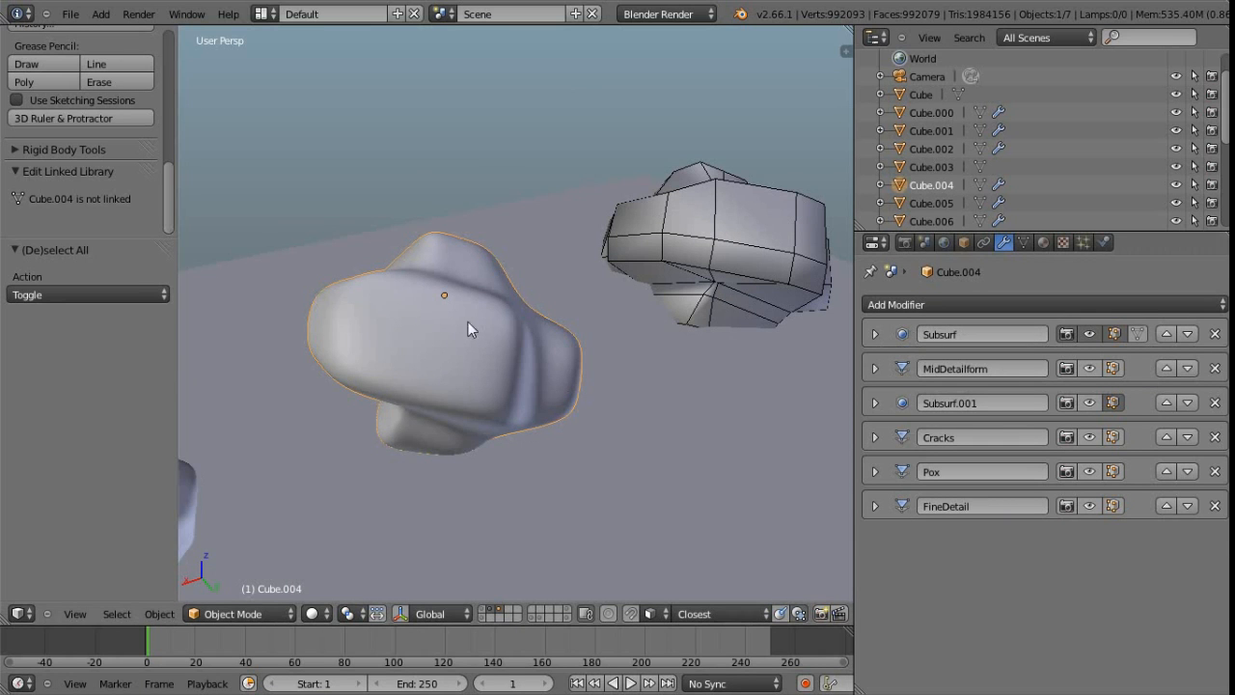
Expand the smooth rock's first Subsurf modifier and inspect the subdivided mesh up close in wireframe, returning to solid shading.
{"action": "left_click", "coordinate": [875, 333]}
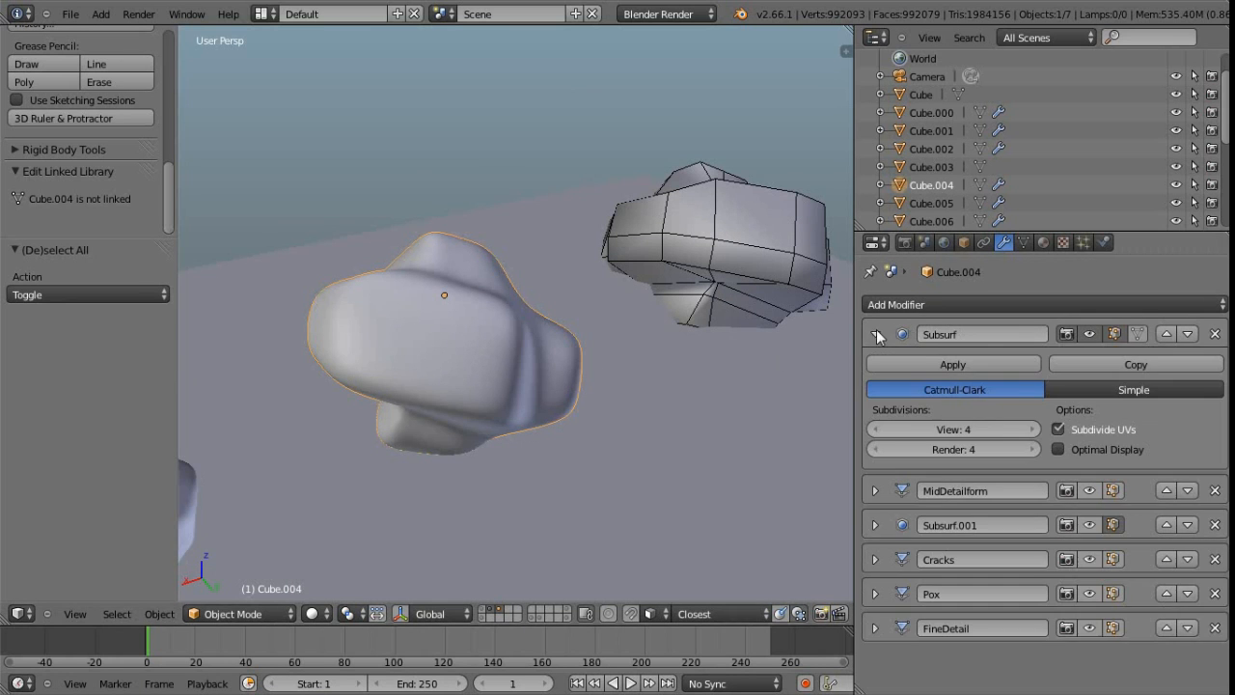
{"action": "key", "text": "z"}
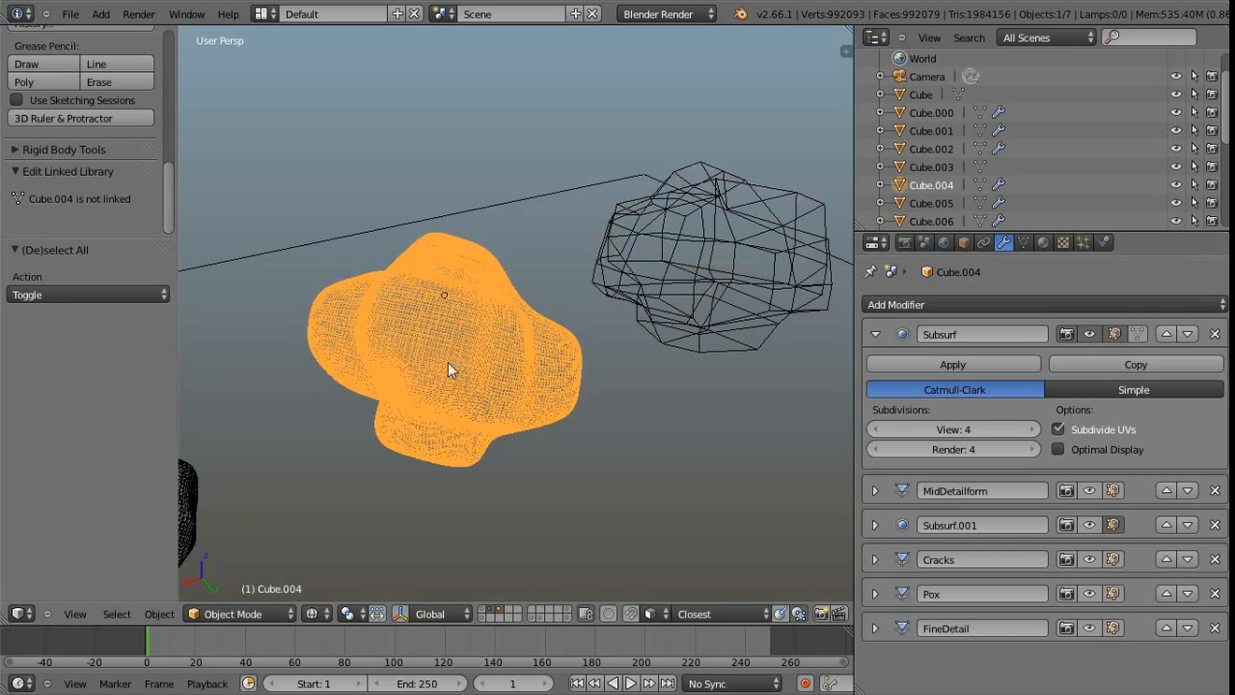
{"action": "scroll", "coordinate": [477, 355], "scroll_direction": "up", "scroll_amount": 4}
{"action": "middle_click_drag", "start_coordinate": [509, 373], "coordinate": [482, 398]}
{"action": "scroll", "coordinate": [482, 398], "scroll_direction": "up", "scroll_amount": 2}
{"action": "scroll", "coordinate": [483, 399], "scroll_direction": "down", "scroll_amount": 4}
{"action": "key", "text": "z"}
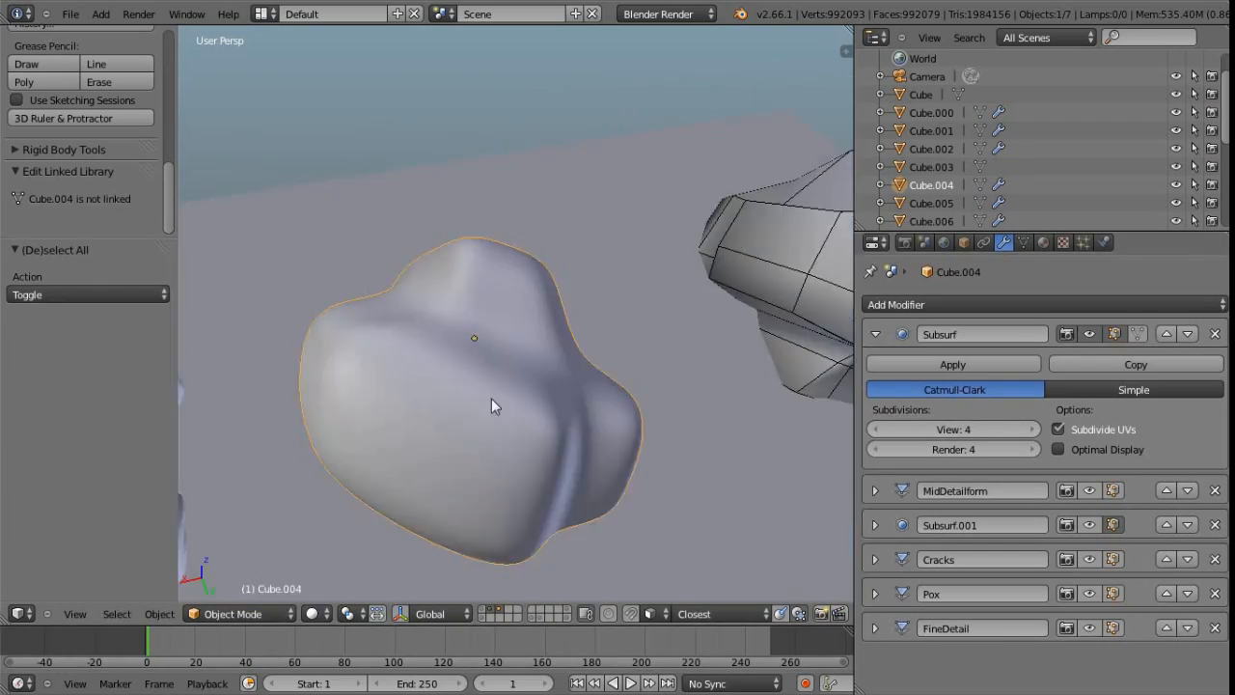
Select the bumpy rock beside the smooth one to inspect its MidDetailform modifier, and locate Displace among the available modifier types.
{"action": "middle_click_drag", "start_coordinate": [538, 433], "coordinate": [606, 239]}
{"action": "middle_click_drag", "start_coordinate": [425, 340], "coordinate": [504, 337], "text": "shift"}
{"action": "scroll", "coordinate": [488, 339], "scroll_direction": "down", "scroll_amount": 3}
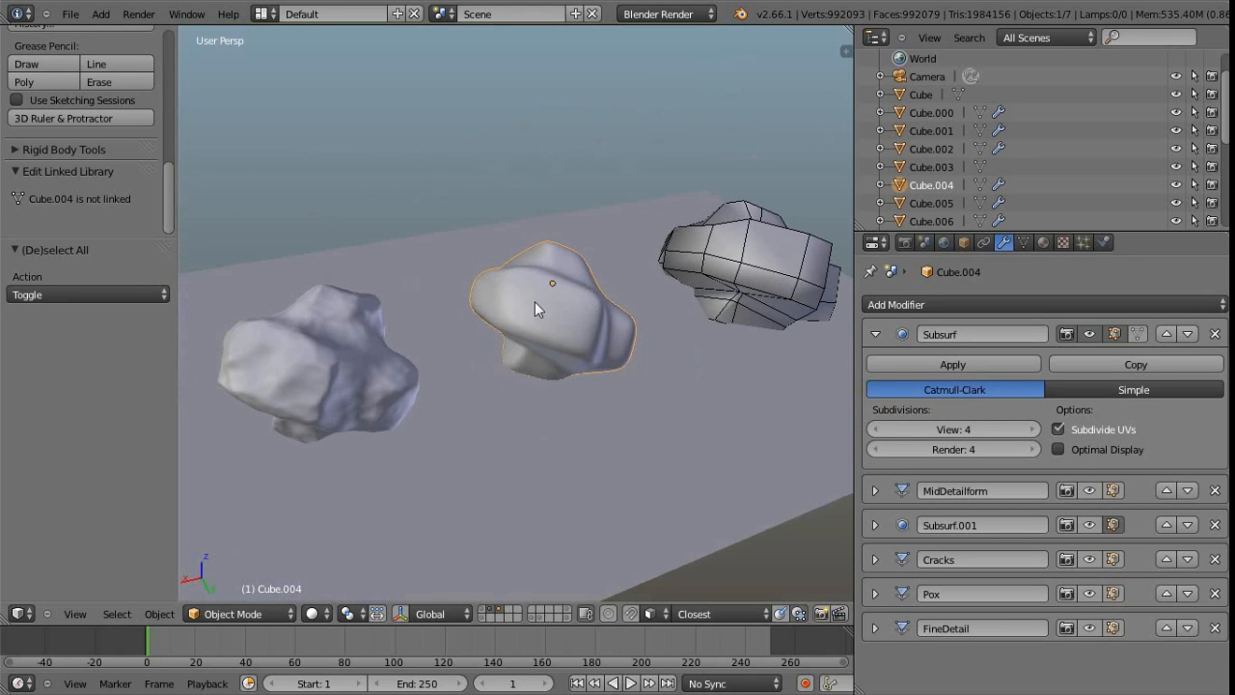
{"action": "middle_click_drag", "start_coordinate": [347, 356], "coordinate": [733, 348], "text": "shift"}
{"action": "scroll", "coordinate": [474, 302], "scroll_direction": "up", "scroll_amount": 4}
{"action": "right_click", "coordinate": [474, 301]}
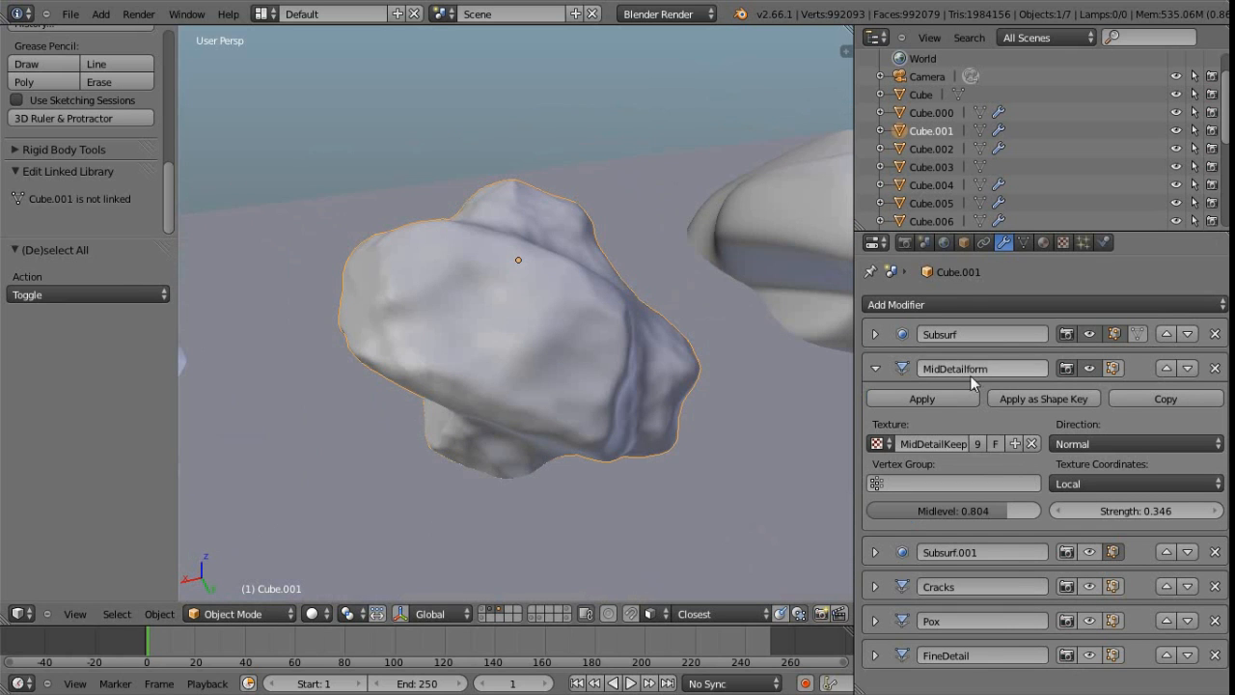
{"action": "middle_click_drag", "start_coordinate": [597, 400], "coordinate": [495, 344]}
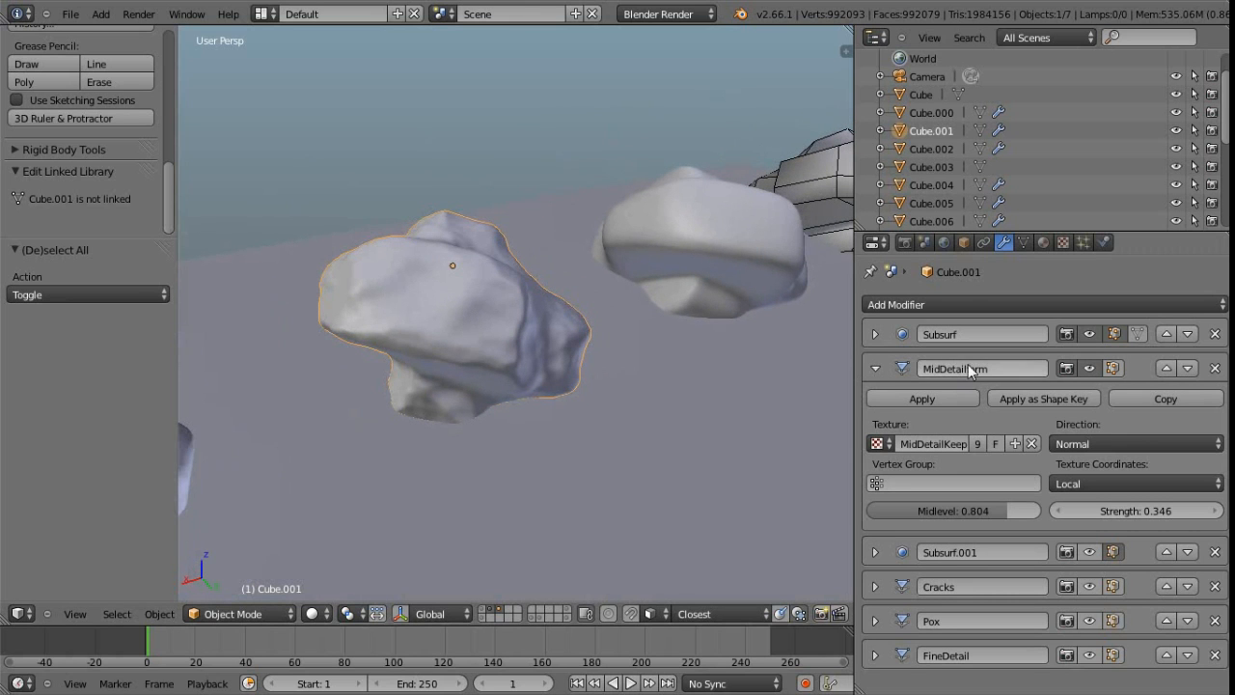
{"action": "left_click", "coordinate": [958, 301]}
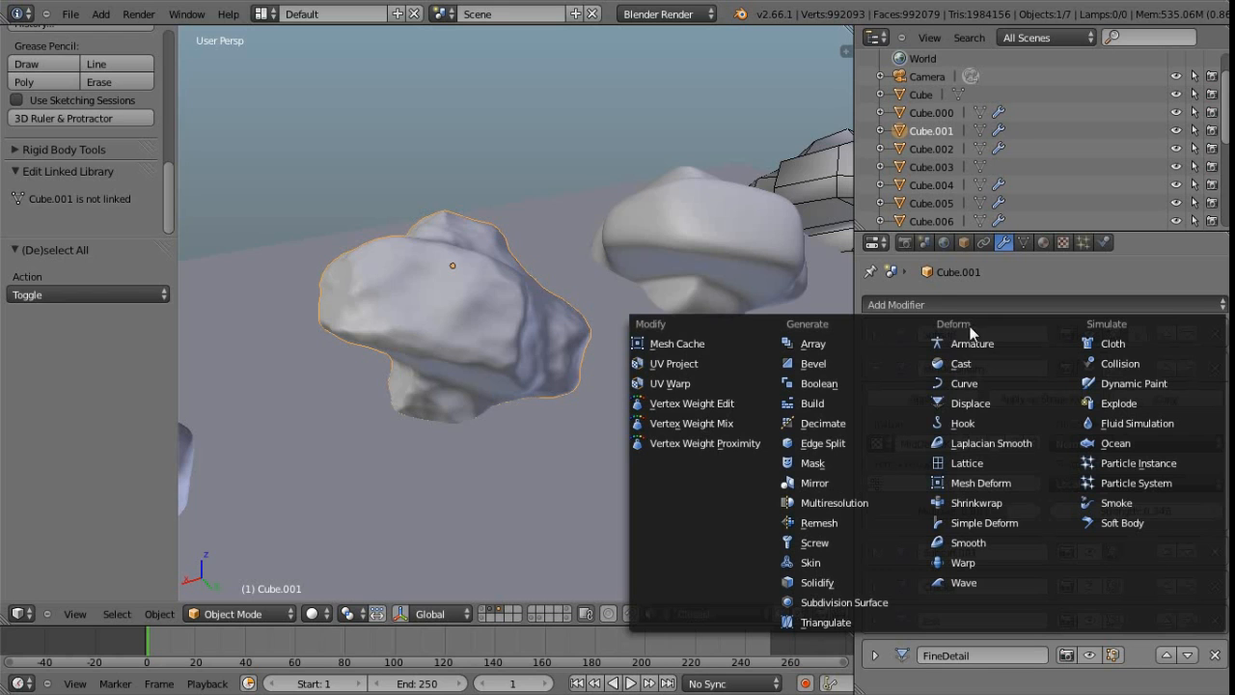
{"action": "left_click", "coordinate": [952, 402]}
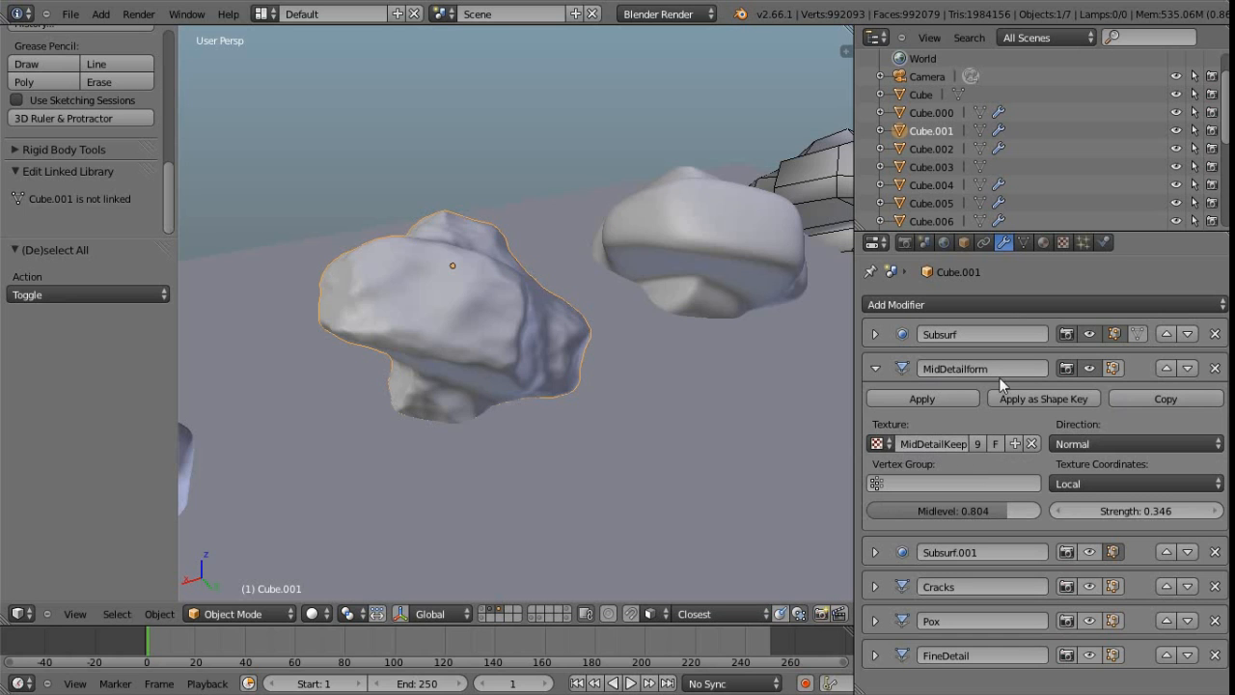
Load the MidDetailKeep texture into the bumpy rock's FineDetail texture slot and review its Voronoi color and noise settings.
{"action": "left_click", "coordinate": [1063, 243]}
{"action": "scroll", "coordinate": [1041, 305], "scroll_direction": "up", "scroll_amount": 10}
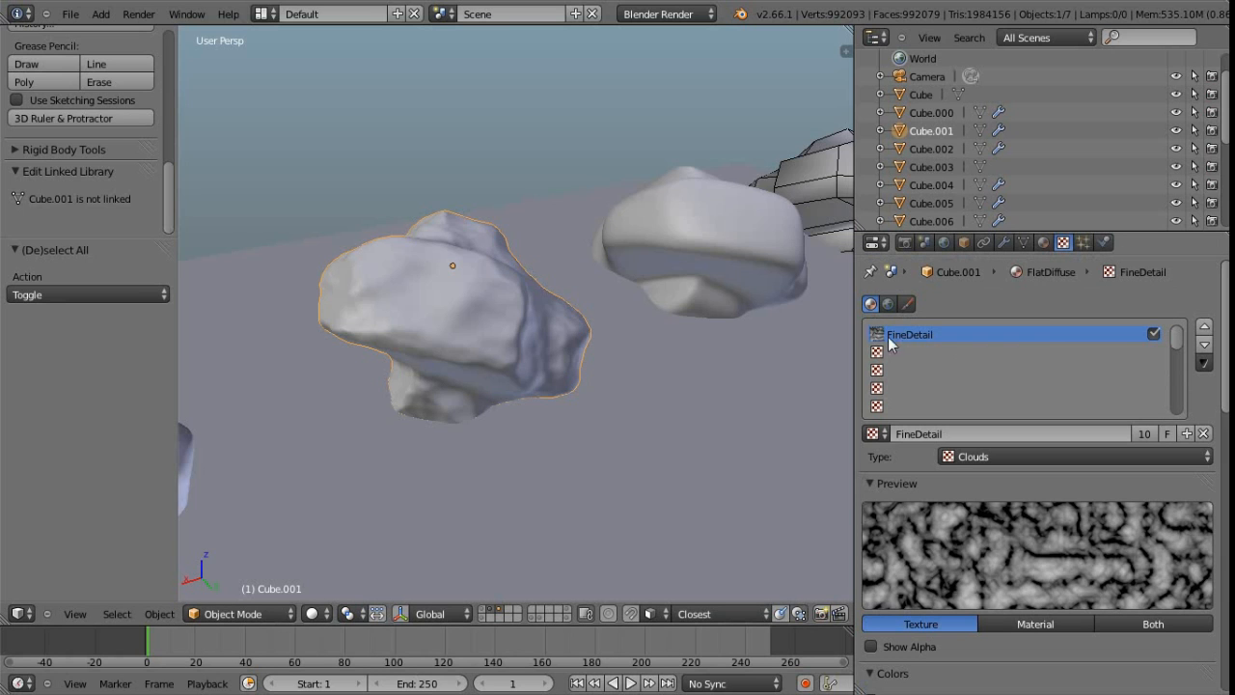
{"action": "scroll", "coordinate": [993, 531], "scroll_direction": "down", "scroll_amount": 1}
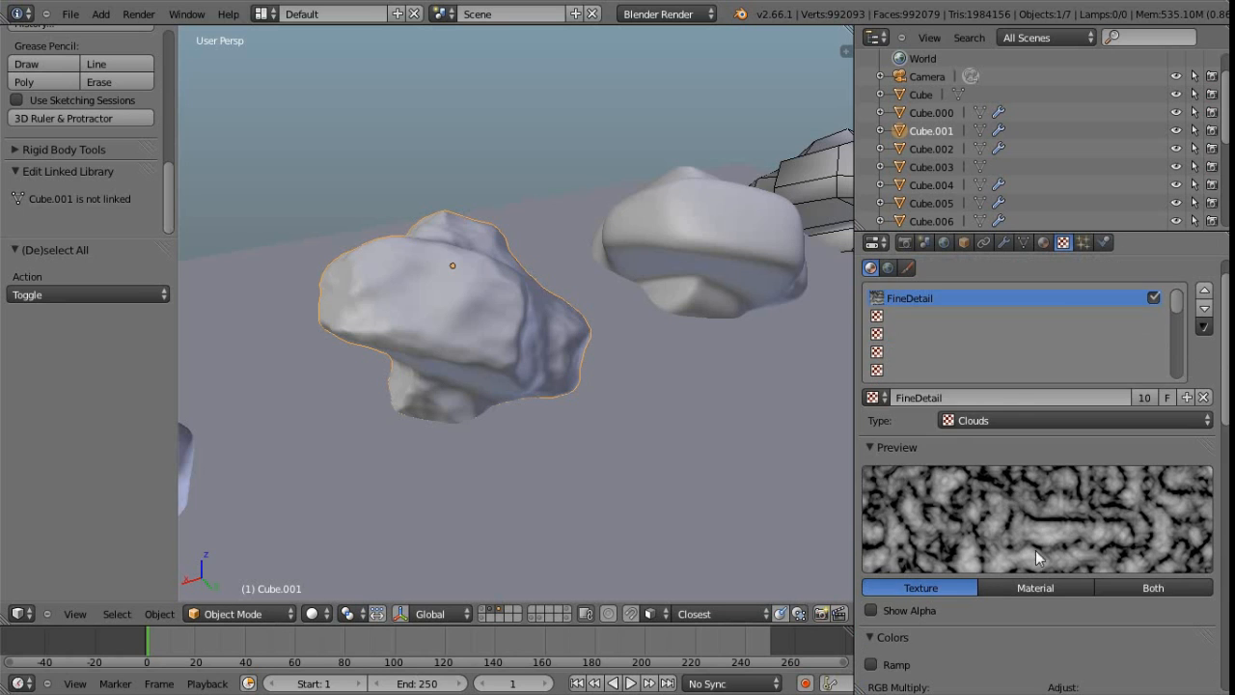
{"action": "scroll", "coordinate": [996, 543], "scroll_direction": "up", "scroll_amount": 1}
{"action": "left_click", "coordinate": [890, 431]}
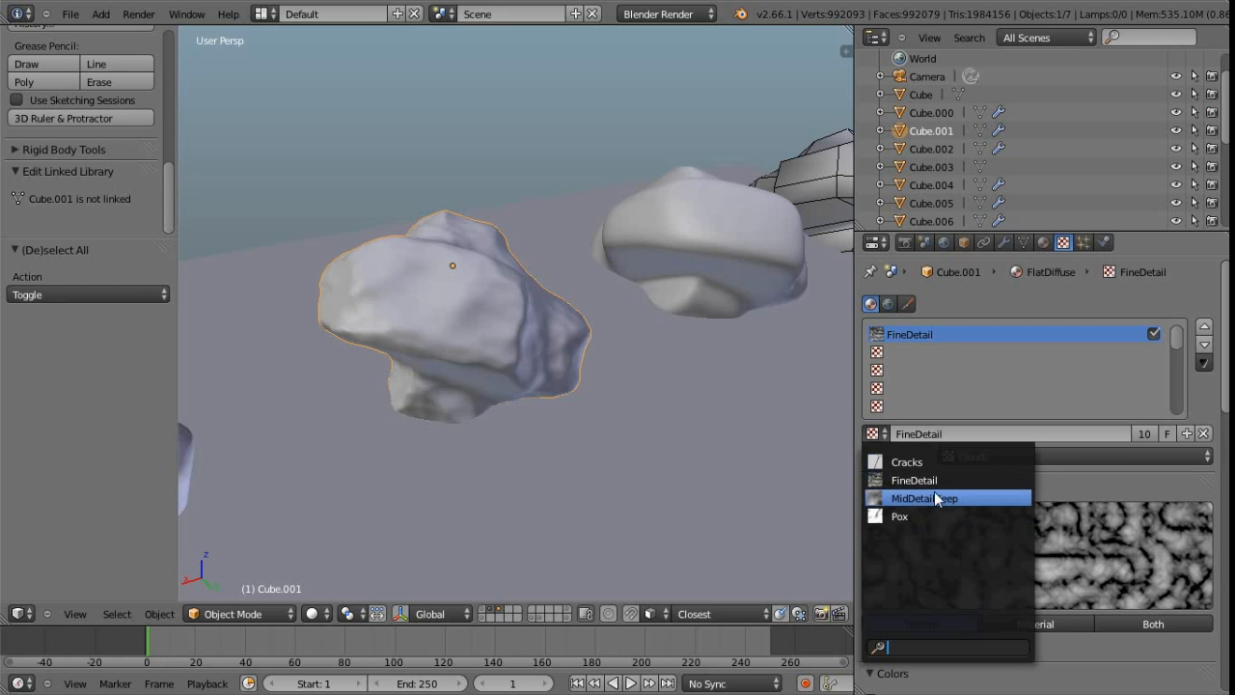
{"action": "left_click", "coordinate": [973, 497]}
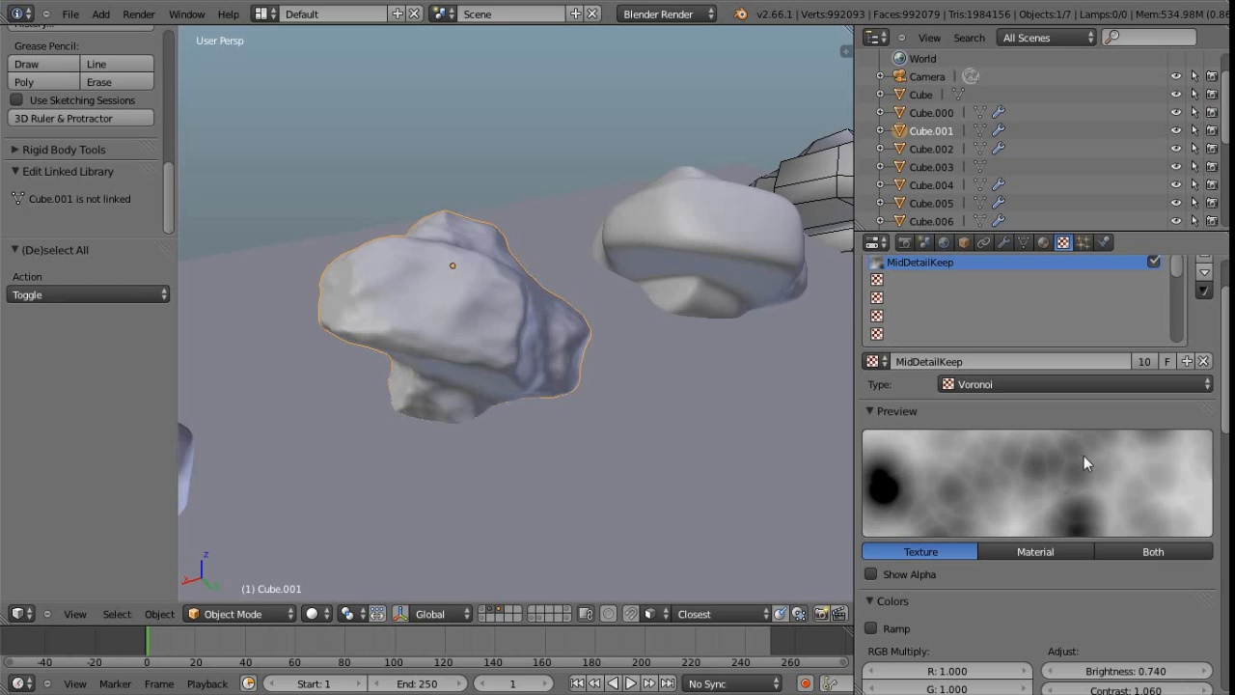
{"action": "left_click", "coordinate": [1028, 385]}
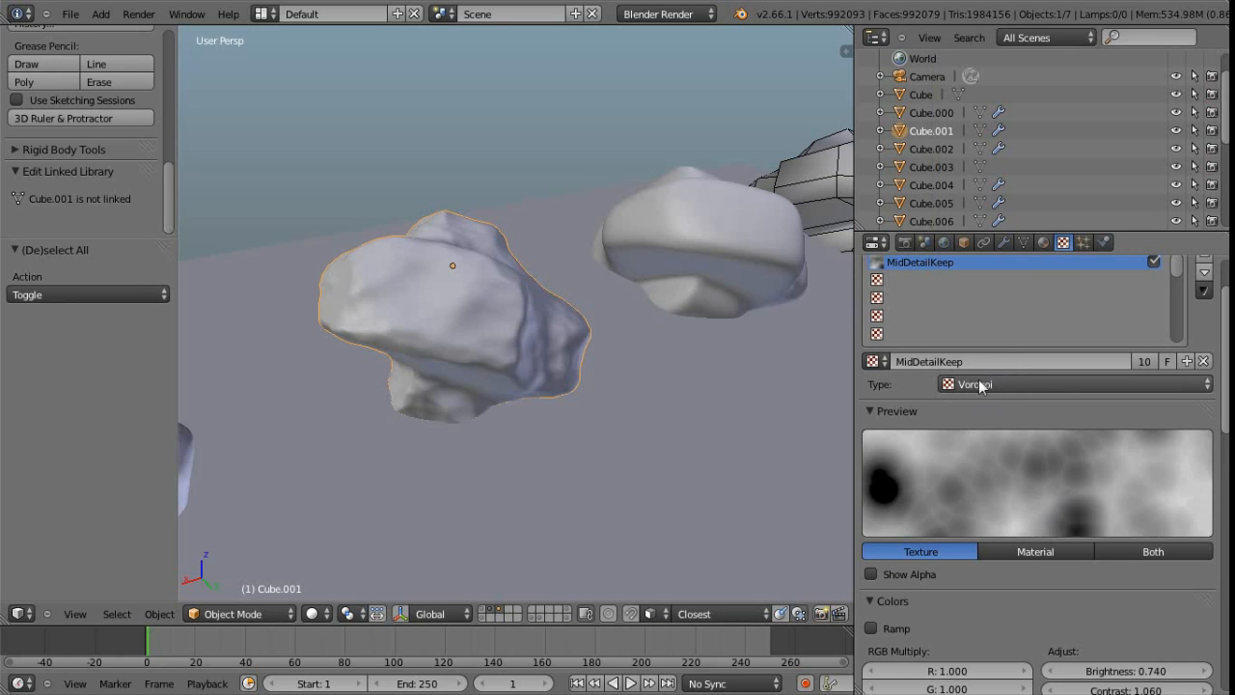
{"action": "scroll", "coordinate": [909, 466], "scroll_direction": "down", "scroll_amount": 3}
{"action": "scroll", "coordinate": [974, 495], "scroll_direction": "down", "scroll_amount": 3}
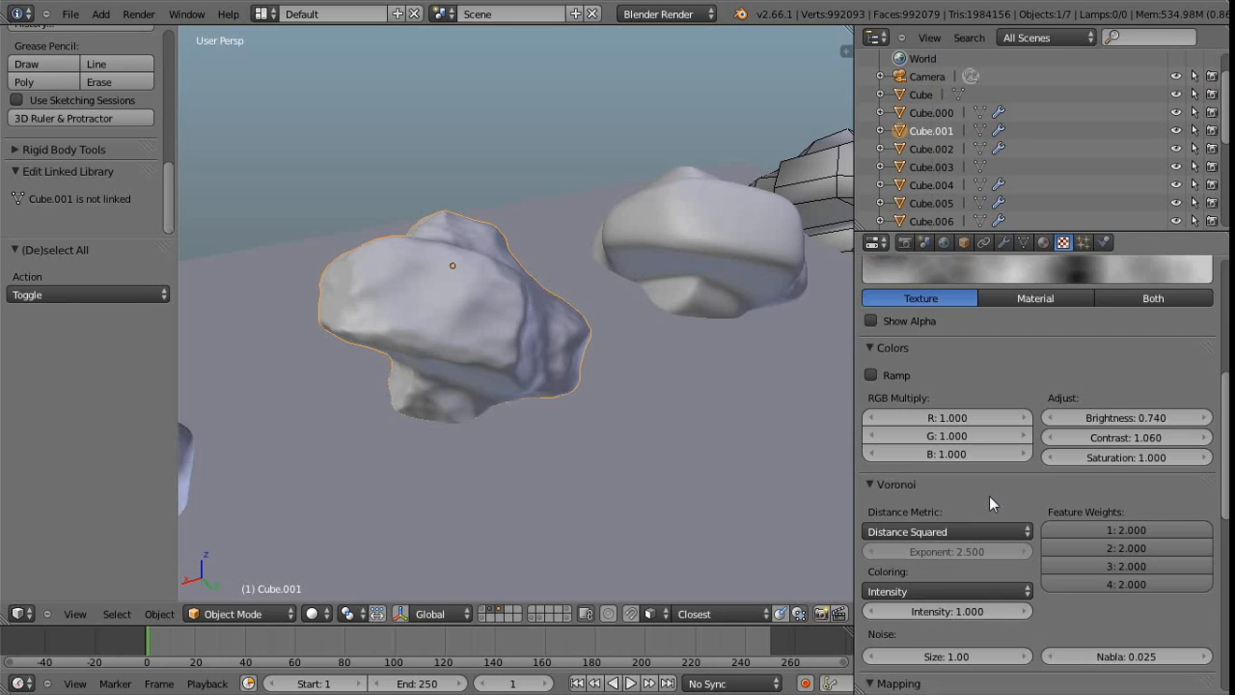
{"action": "scroll", "coordinate": [1003, 505], "scroll_direction": "down", "scroll_amount": 3}
{"action": "scroll", "coordinate": [1023, 509], "scroll_direction": "up", "scroll_amount": 2}
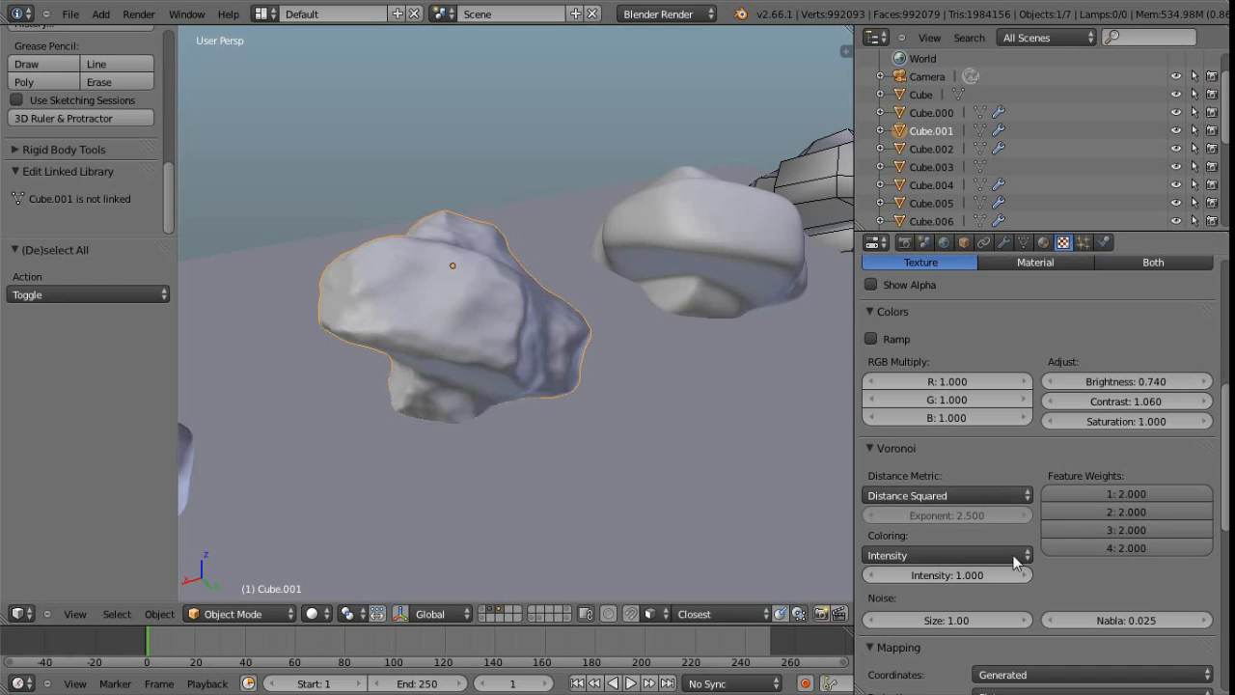
Select the cracked rock next in the row and display its modifier stack.
{"action": "middle_click_drag", "start_coordinate": [429, 363], "coordinate": [480, 339]}
{"action": "scroll", "coordinate": [477, 339], "scroll_direction": "down", "scroll_amount": 3}
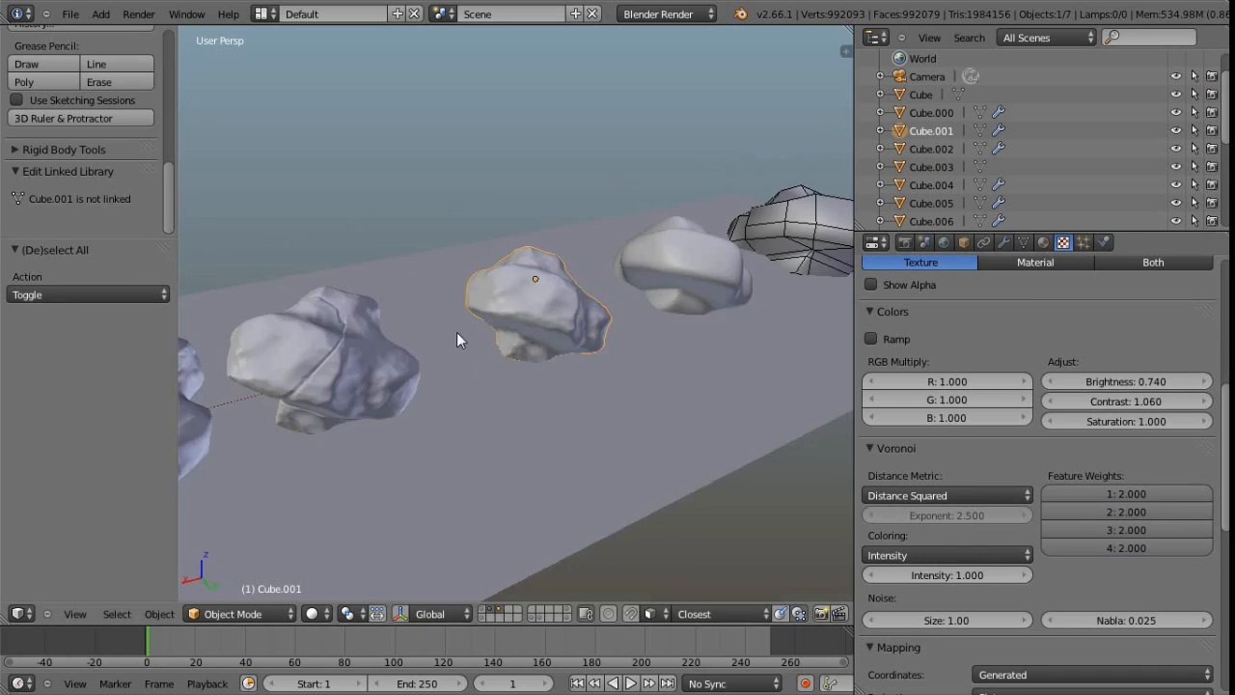
{"action": "scroll", "coordinate": [463, 338], "scroll_direction": "down", "scroll_amount": 3, "text": "ctrl"}
{"action": "right_click", "coordinate": [453, 351]}
{"action": "mouse_move", "coordinate": [463, 353]}
{"action": "middle_mouse_down"}
{"action": "mouse_move", "coordinate": [503, 336]}
{"action": "mouse_move", "coordinate": [484, 359]}
{"action": "middle_mouse_up"}
{"action": "scroll", "coordinate": [484, 359], "scroll_direction": "up", "scroll_amount": 2}
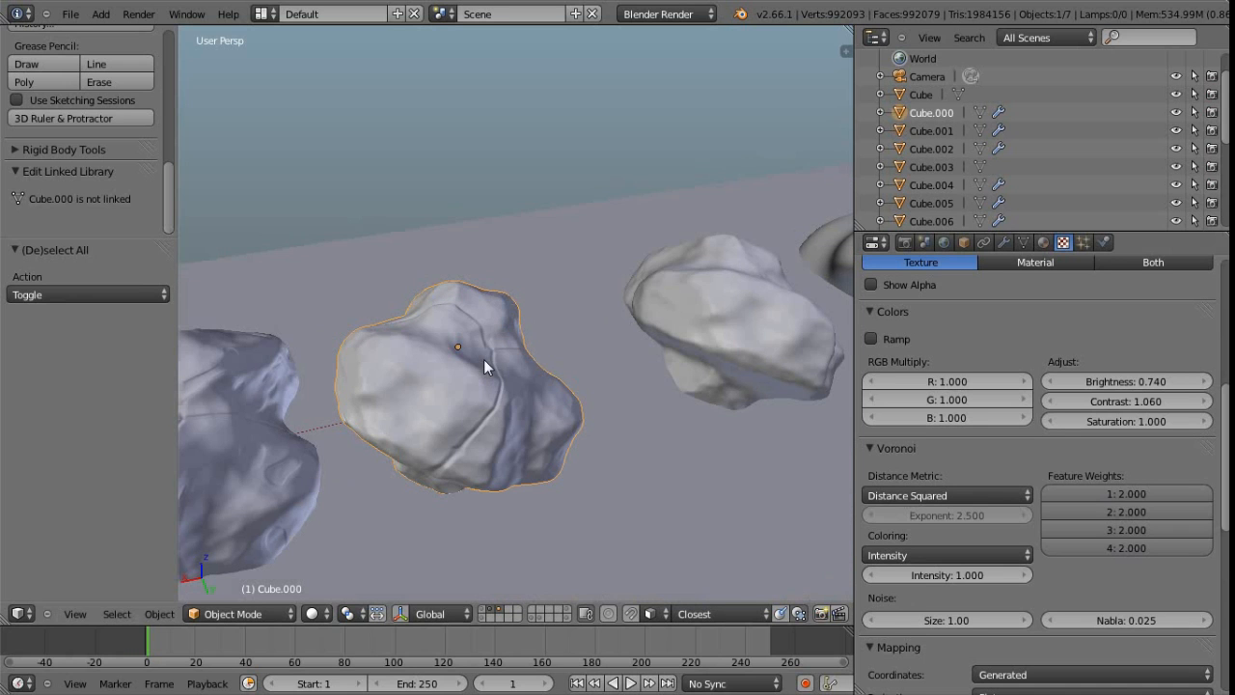
{"action": "scroll", "coordinate": [1054, 378], "scroll_direction": "up", "scroll_amount": 5}
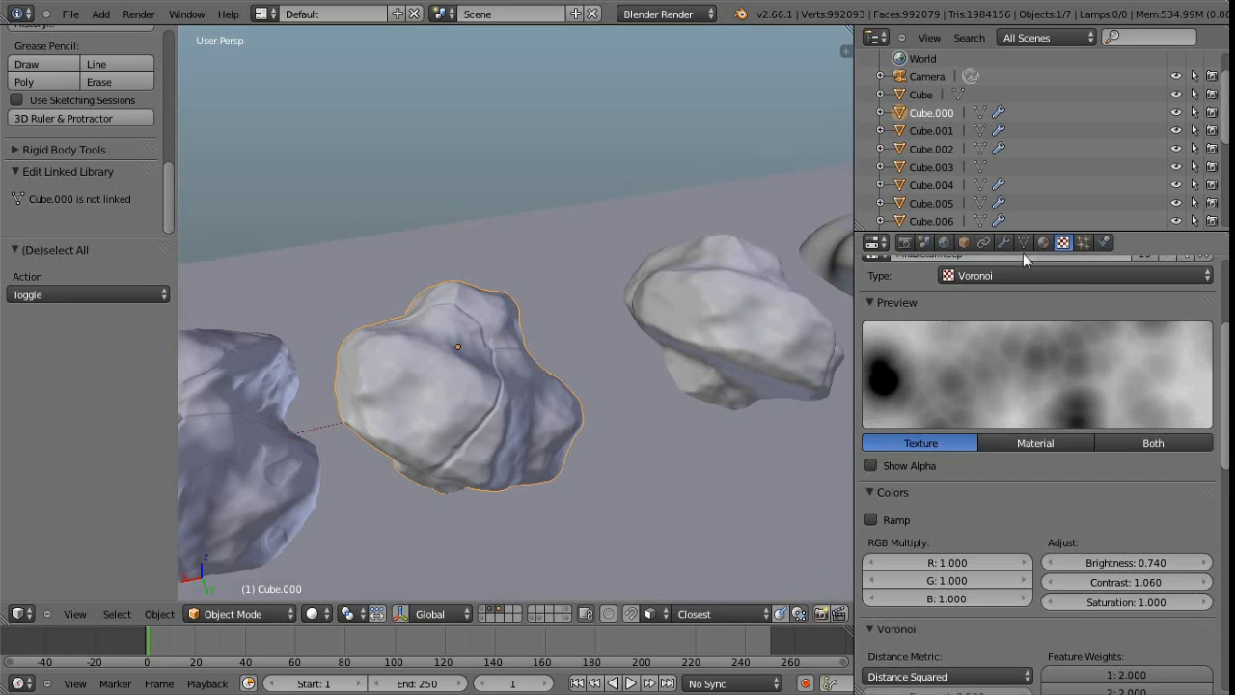
{"action": "left_click", "coordinate": [1003, 243]}
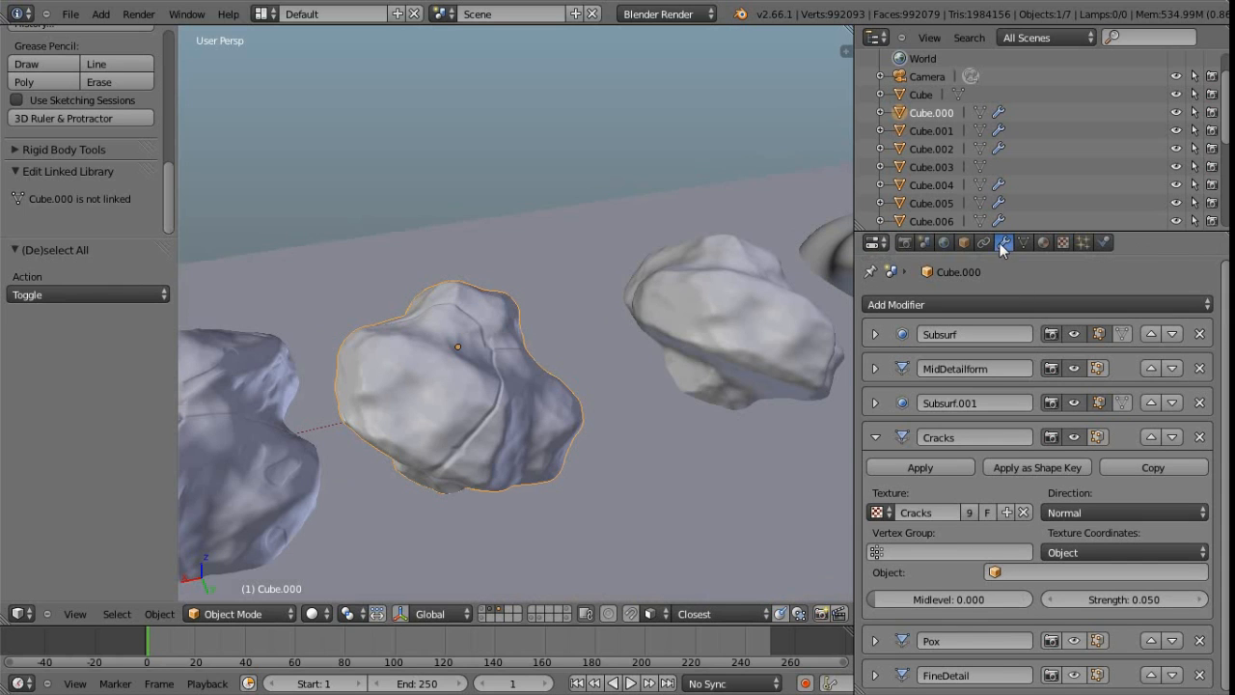
Check the subdivision settings of the cracked rock's Subsurf.001 modifier, collapse them and inspect the cracks on its surface.
{"action": "left_click", "coordinate": [875, 404]}
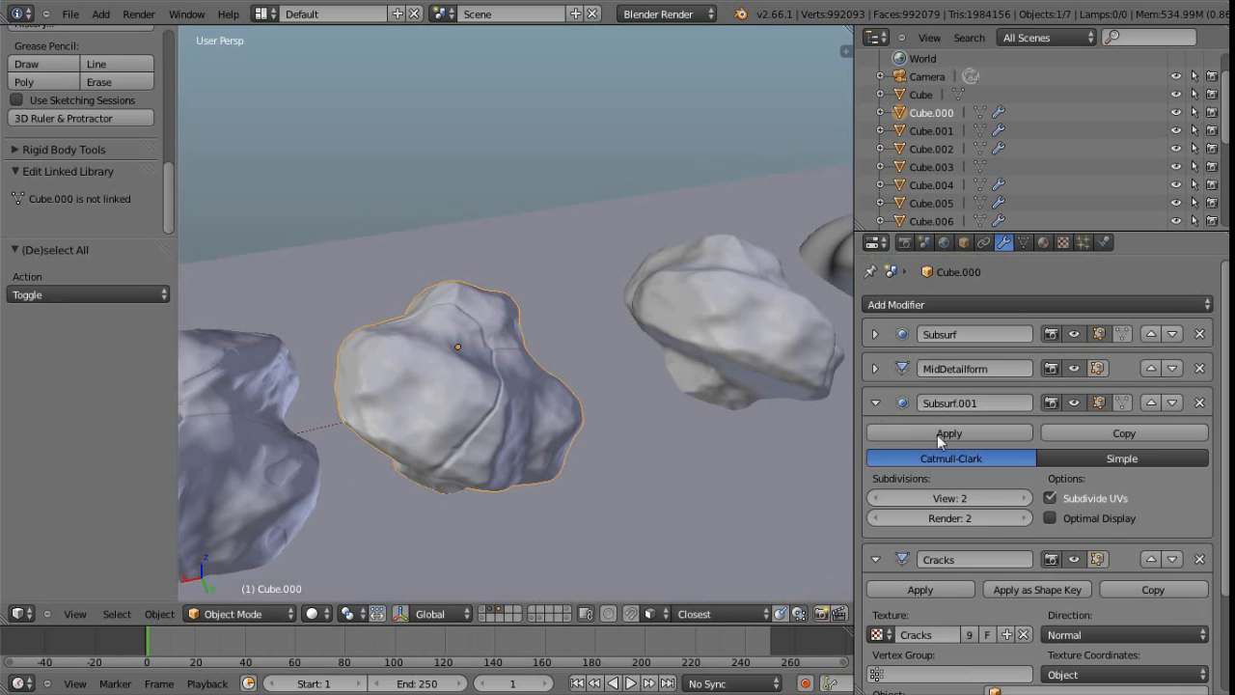
{"action": "left_click", "coordinate": [877, 404]}
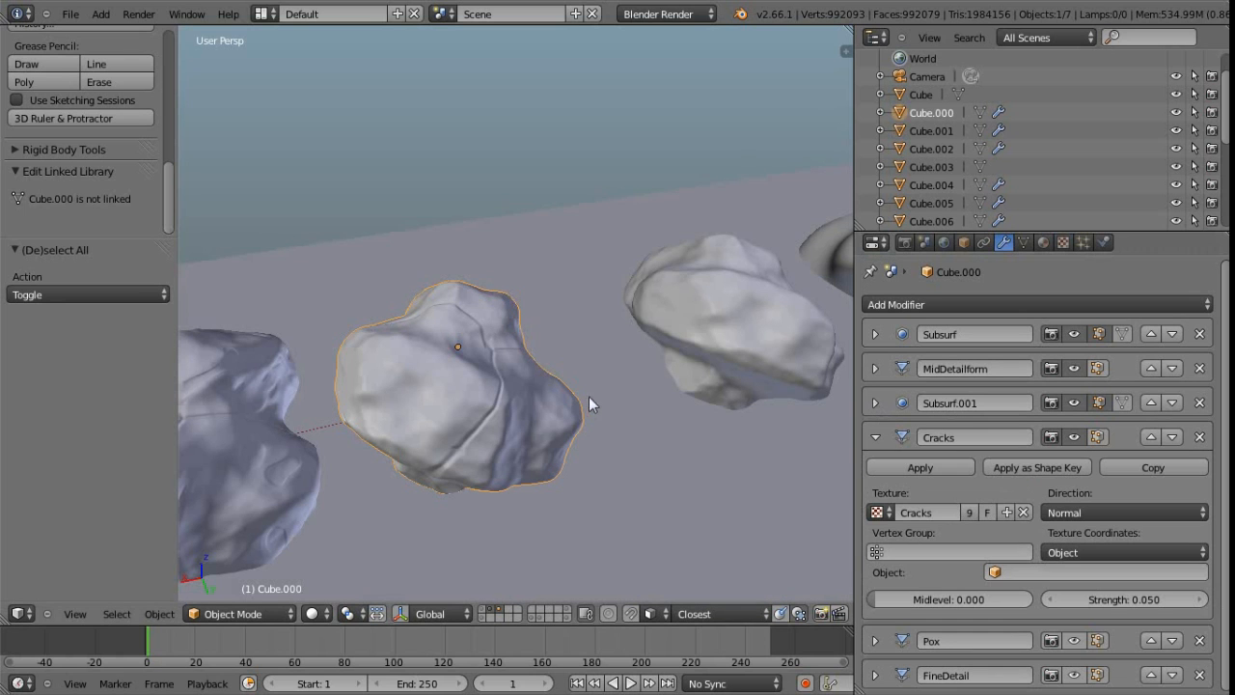
{"action": "scroll", "coordinate": [463, 434], "scroll_direction": "up", "scroll_amount": 3}
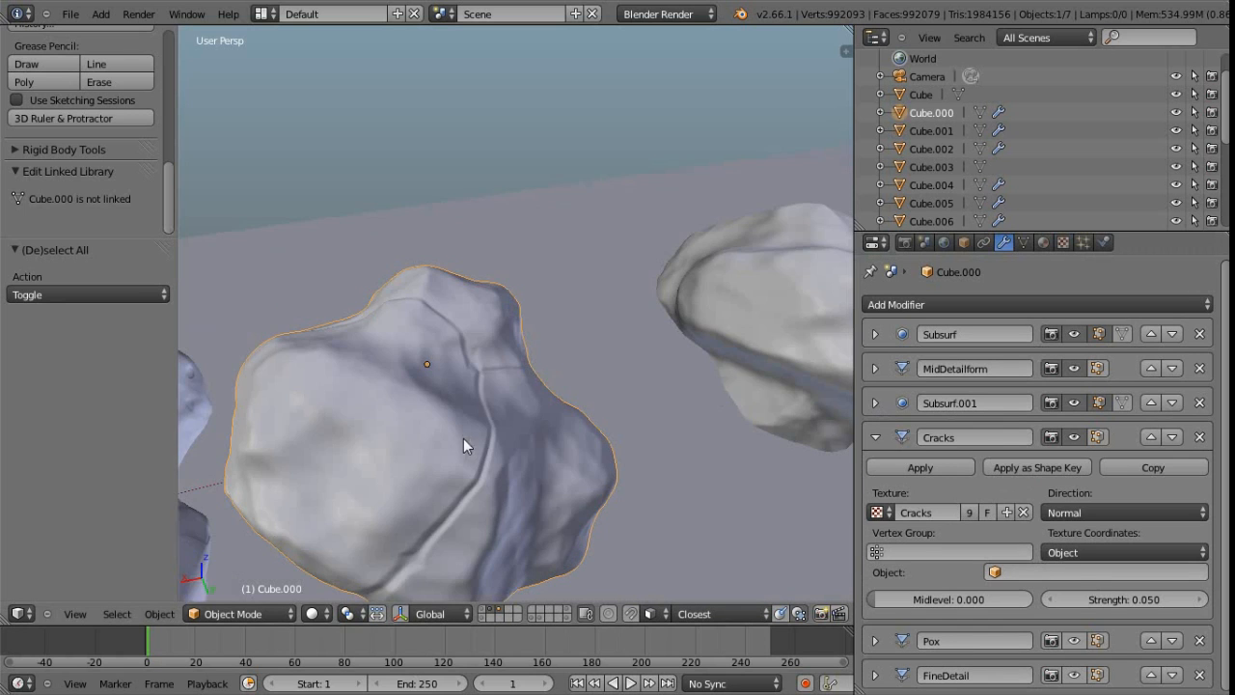
{"action": "scroll", "coordinate": [486, 407], "scroll_direction": "down", "scroll_amount": 2}
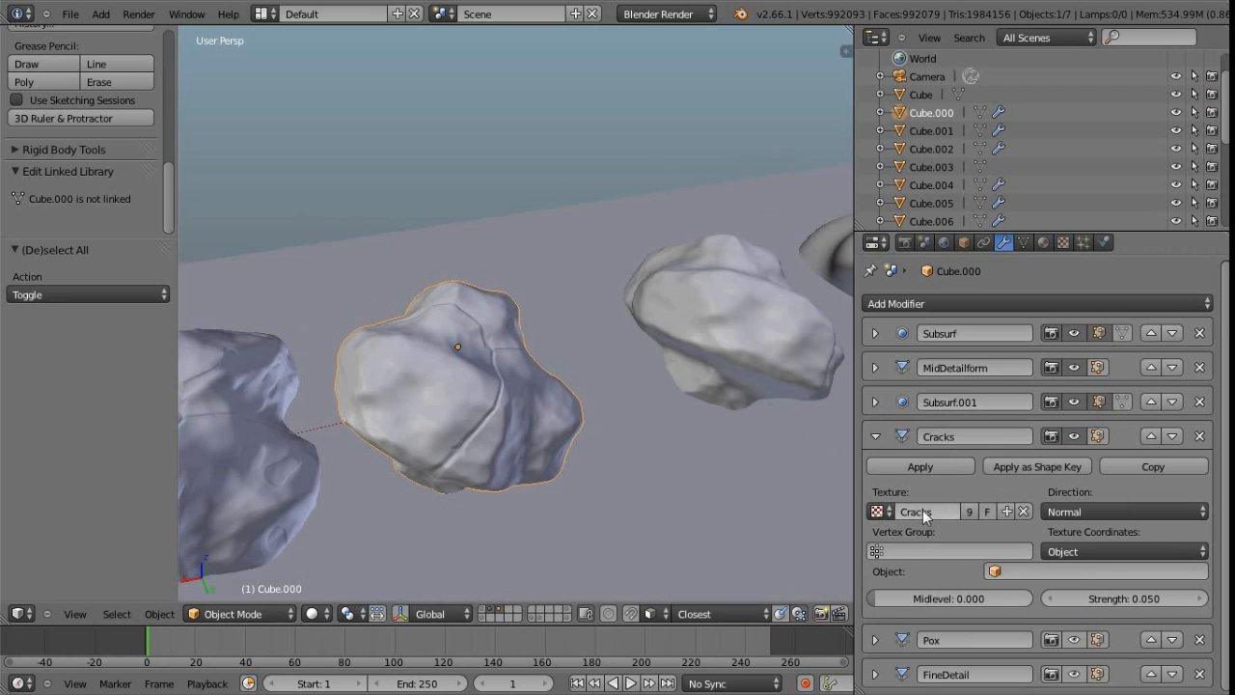
Load the Cracks texture into the cracked rock's texture slot and review its color ramp, Musgrave and noise settings.
{"action": "left_click", "coordinate": [1061, 243]}
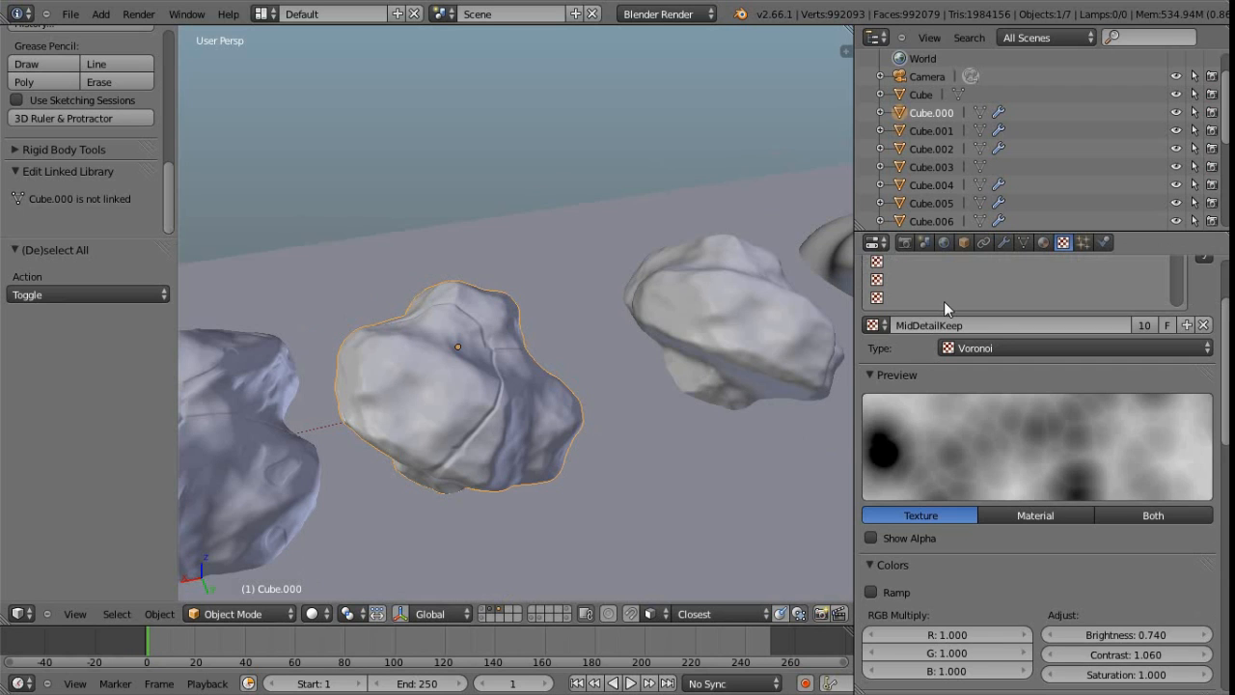
{"action": "left_click", "coordinate": [875, 325]}
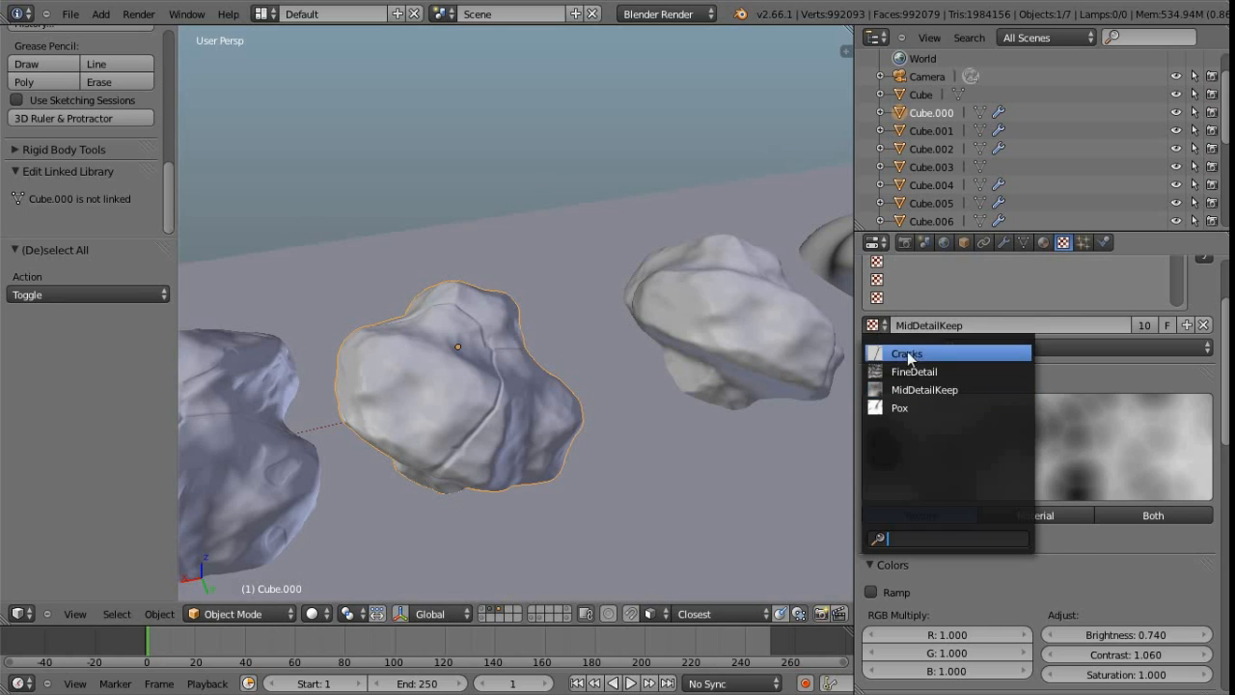
{"action": "left_click", "coordinate": [911, 354]}
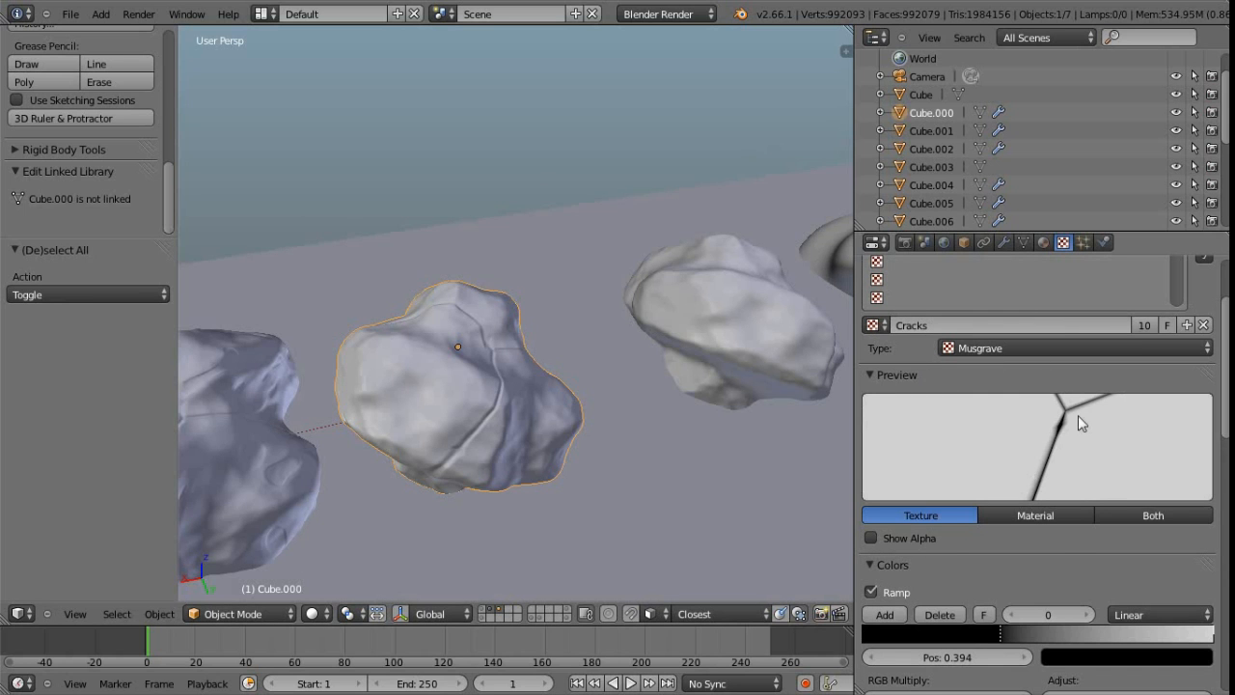
{"action": "scroll", "coordinate": [1063, 439], "scroll_direction": "down", "scroll_amount": 2}
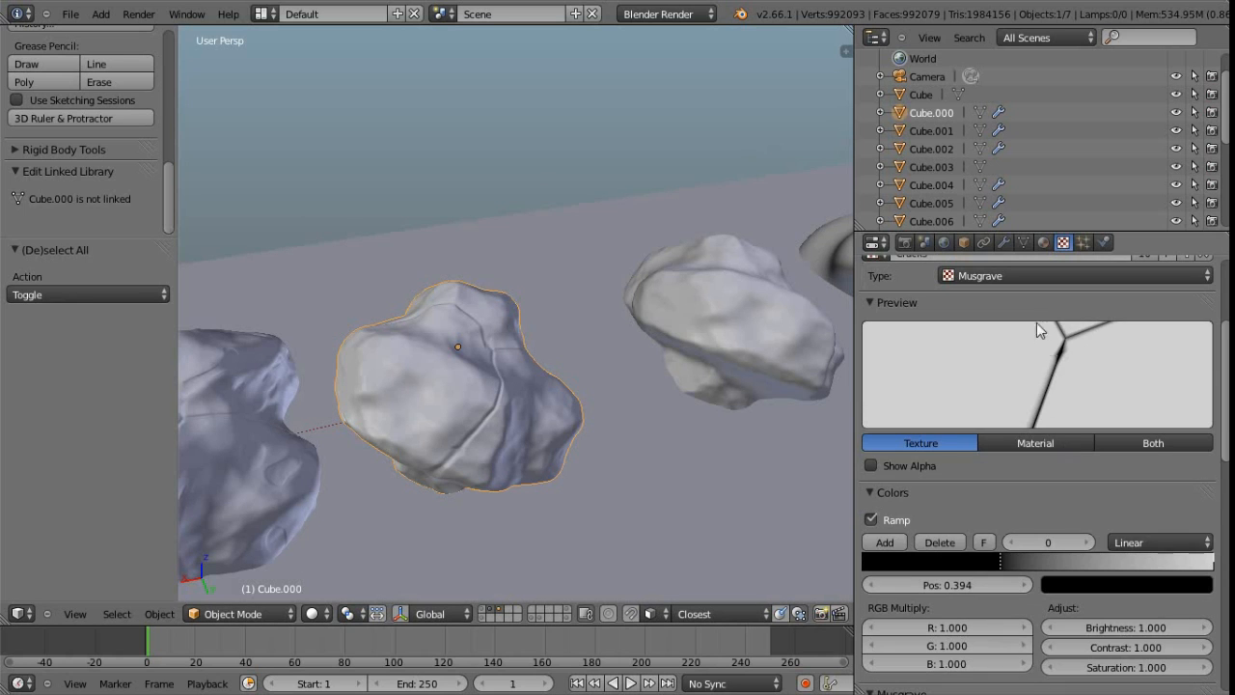
{"action": "scroll", "coordinate": [1030, 354], "scroll_direction": "up", "scroll_amount": 2}
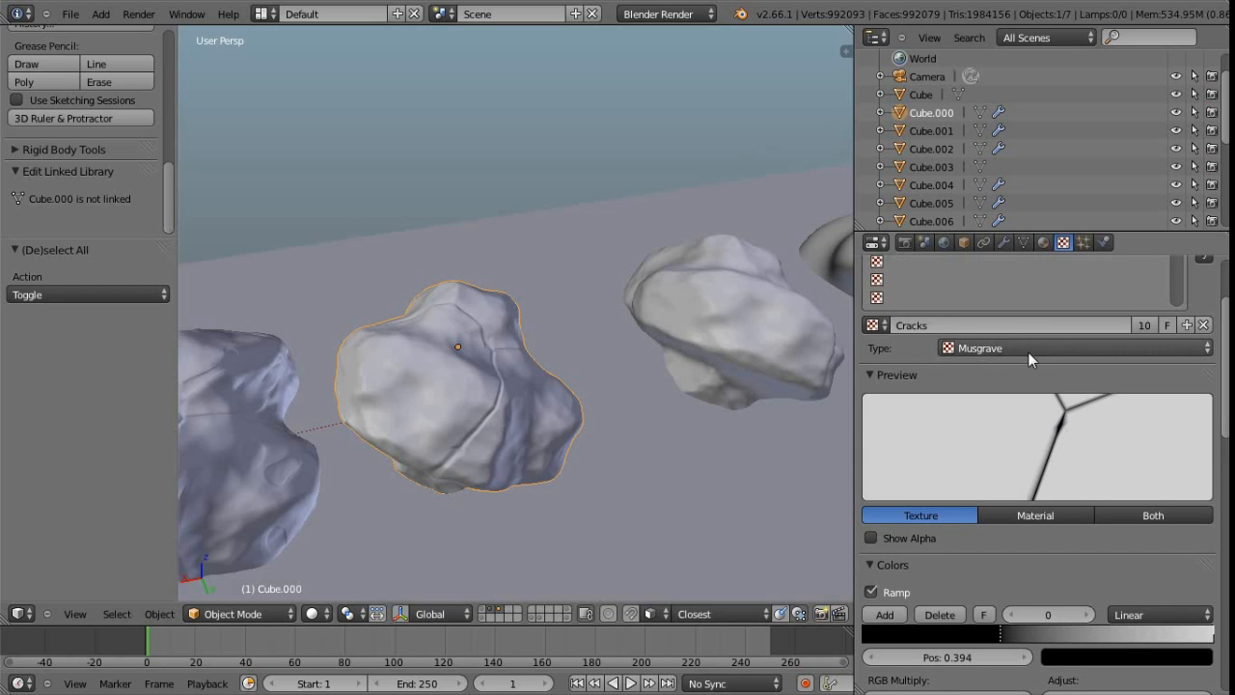
{"action": "scroll", "coordinate": [1052, 497], "scroll_direction": "down", "scroll_amount": 6}
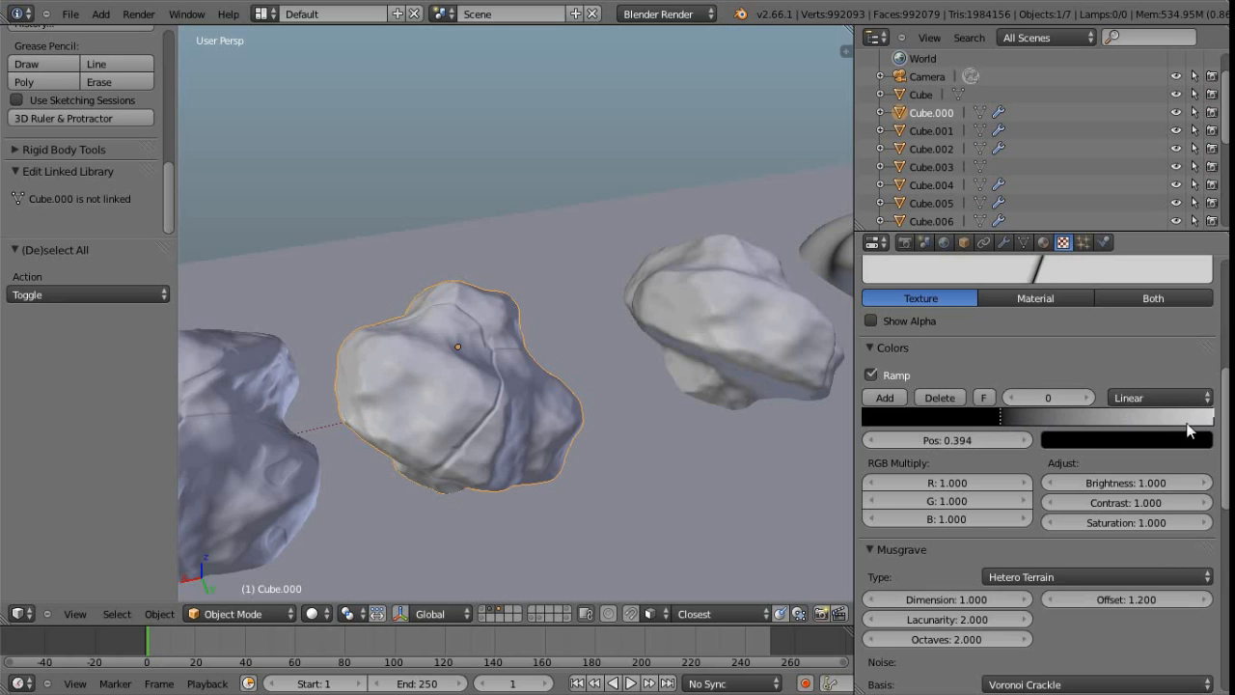
{"action": "scroll", "coordinate": [1033, 451], "scroll_direction": "down", "scroll_amount": 4}
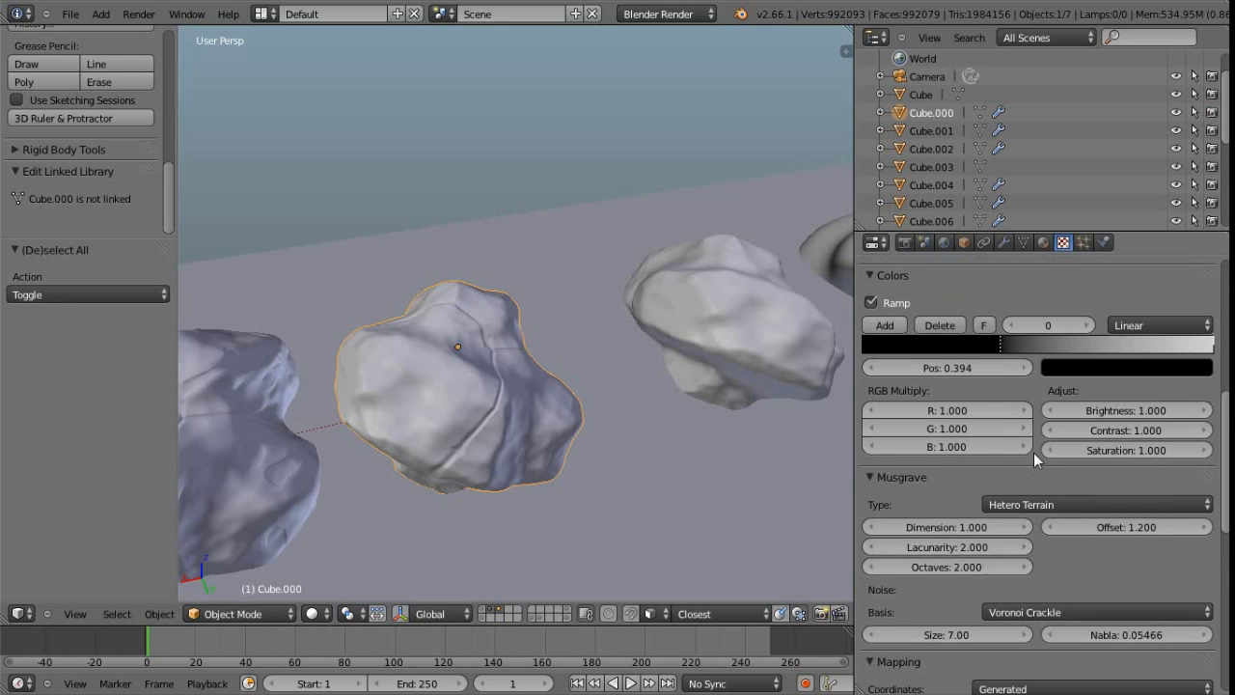
{"action": "scroll", "coordinate": [1032, 453], "scroll_direction": "down", "scroll_amount": 1}
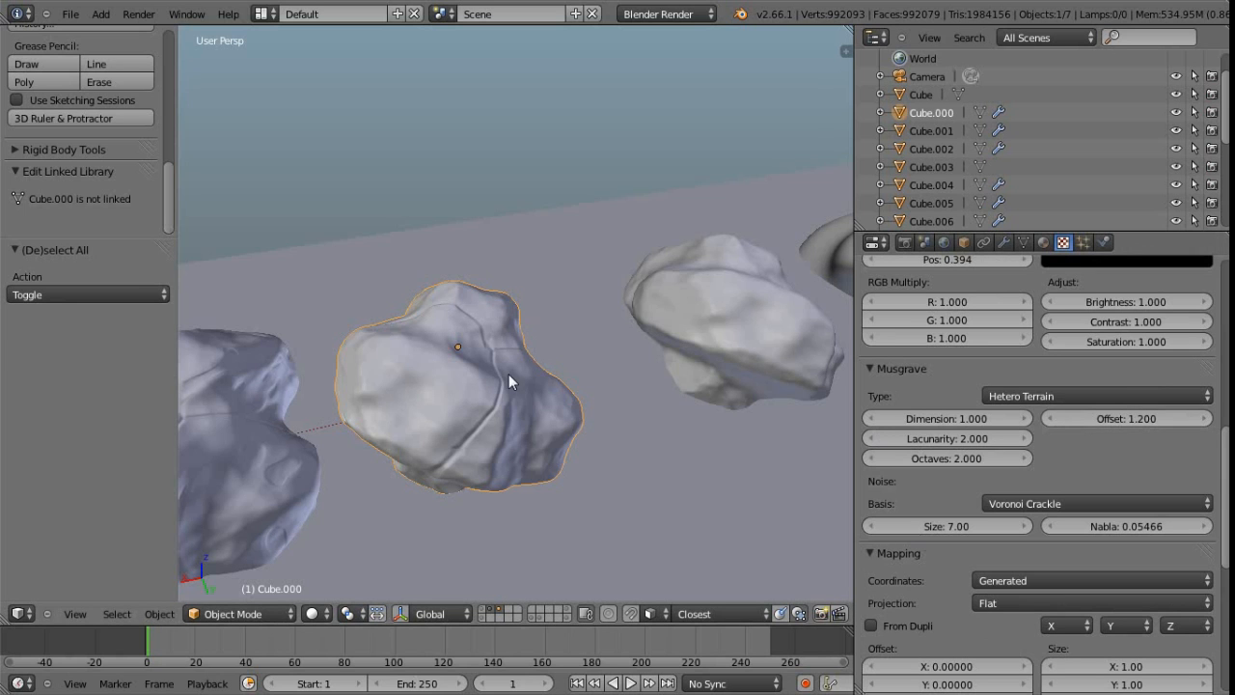
Select the pockmarked rock next in the row and display its modifier stack with the Pox displacement settings.
{"action": "middle_click_drag", "start_coordinate": [396, 423], "coordinate": [501, 426]}
{"action": "middle_click_drag", "start_coordinate": [408, 446], "coordinate": [461, 424]}
{"action": "scroll", "coordinate": [1038, 391], "scroll_direction": "up", "scroll_amount": 3}
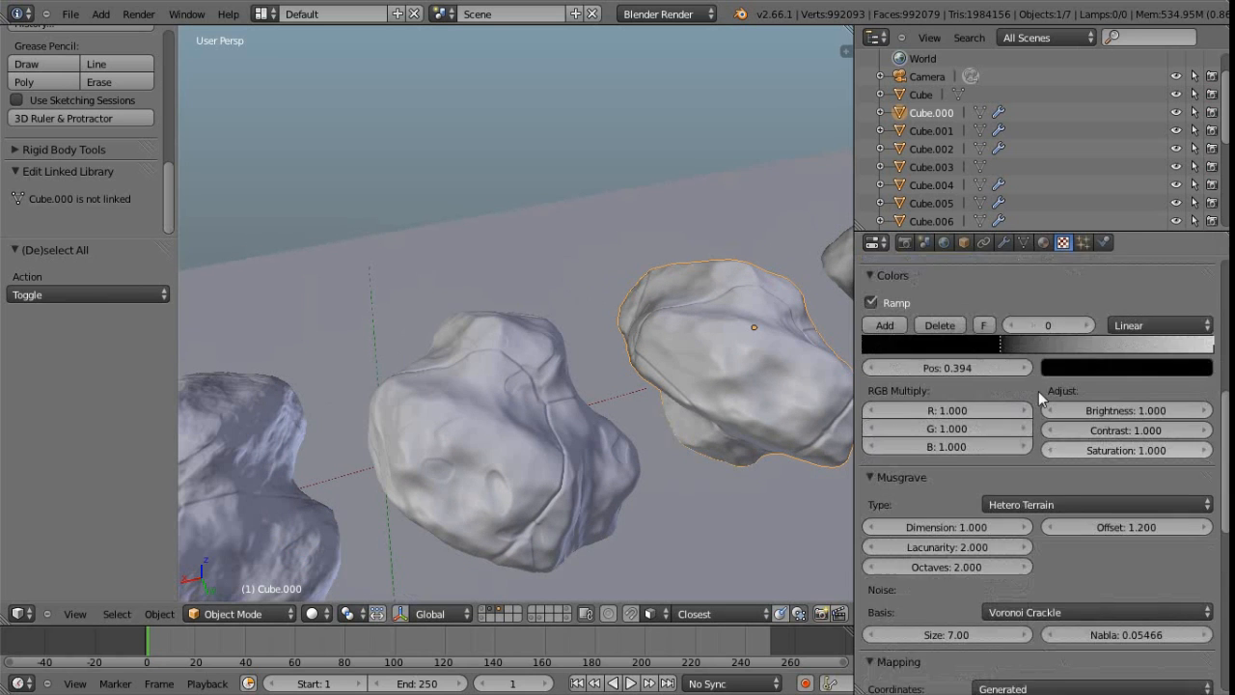
{"action": "scroll", "coordinate": [1038, 391], "scroll_direction": "up", "scroll_amount": 4}
{"action": "right_click", "coordinate": [504, 417]}
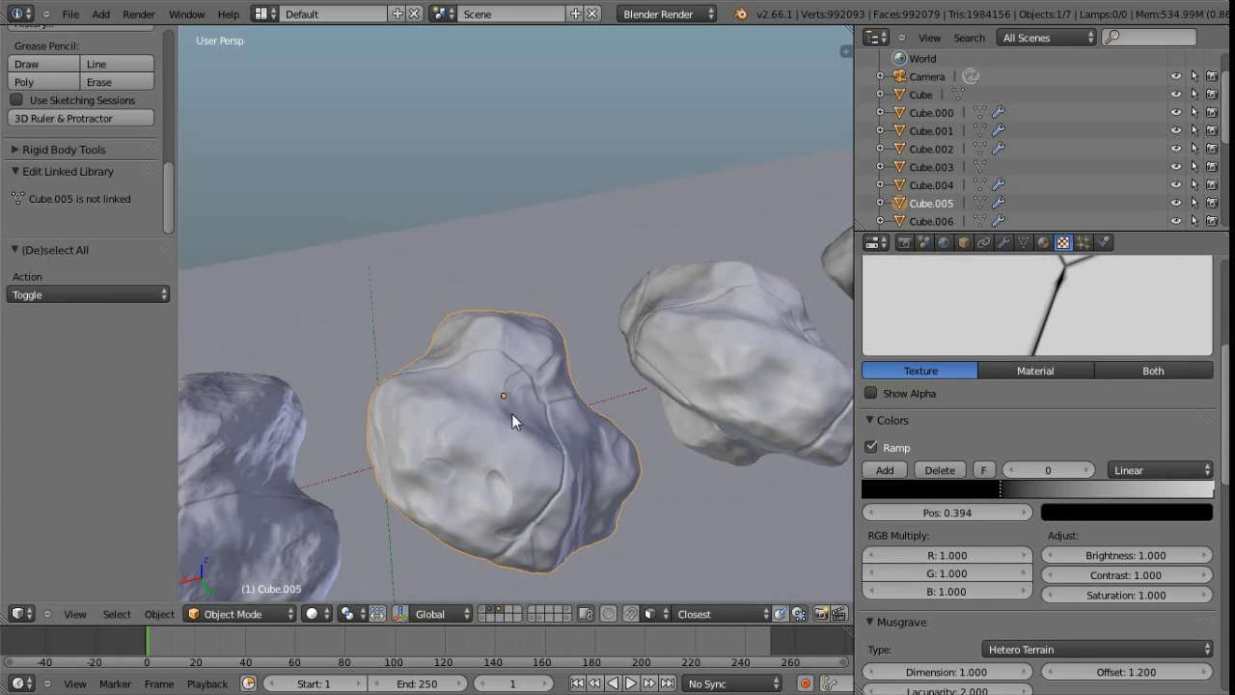
{"action": "scroll", "coordinate": [991, 429], "scroll_direction": "up", "scroll_amount": 10}
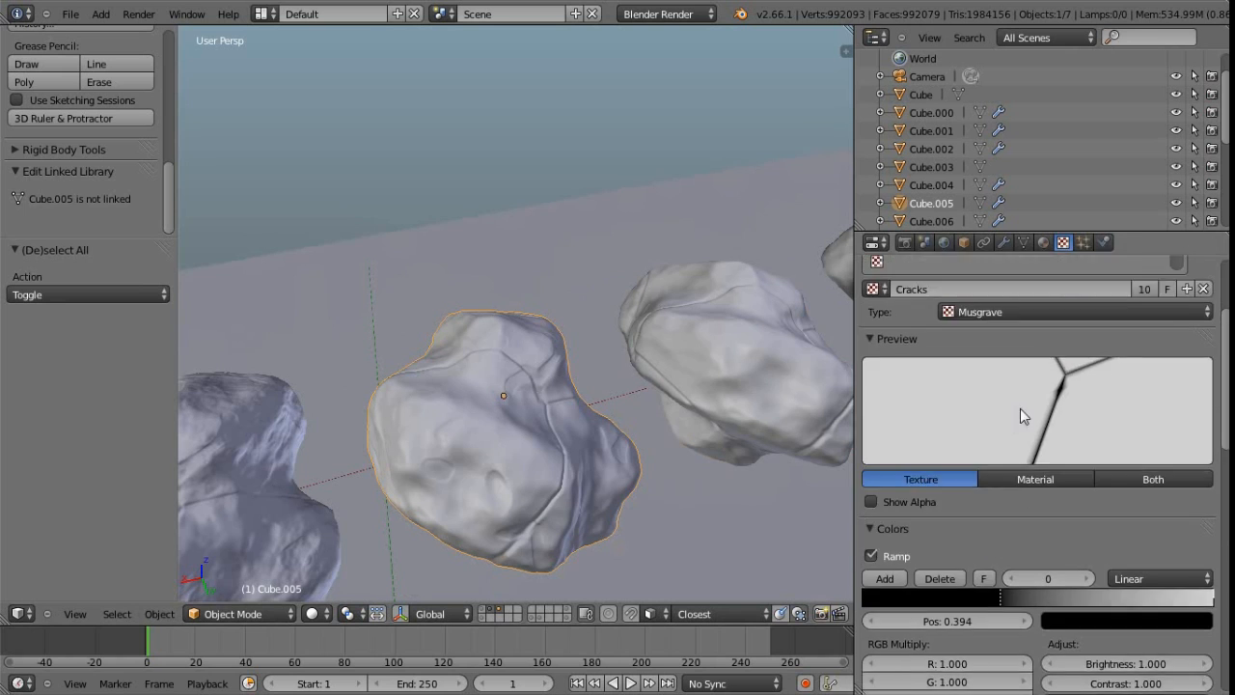
{"action": "left_click", "coordinate": [1004, 242]}
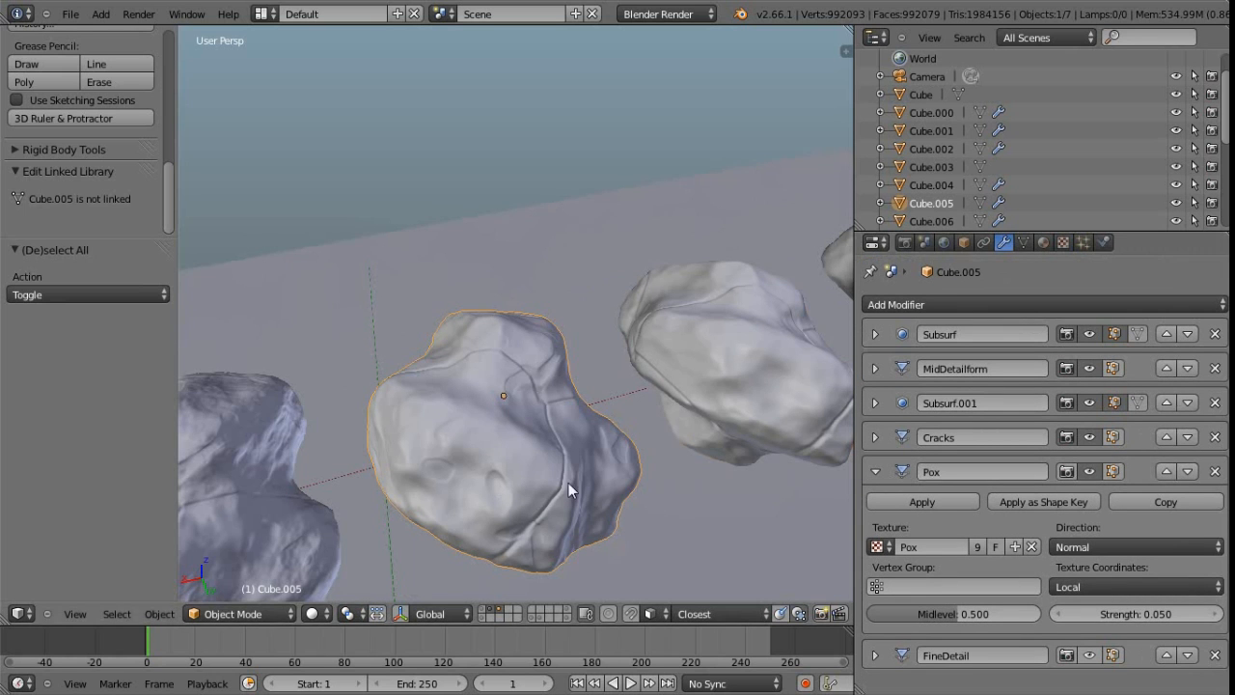
Inspect the pockmarks on the surface of the selected rock from close up and from several sides.
{"action": "middle_click_drag", "start_coordinate": [492, 476], "coordinate": [523, 445]}
{"action": "scroll", "coordinate": [541, 444], "scroll_direction": "up", "scroll_amount": 3}
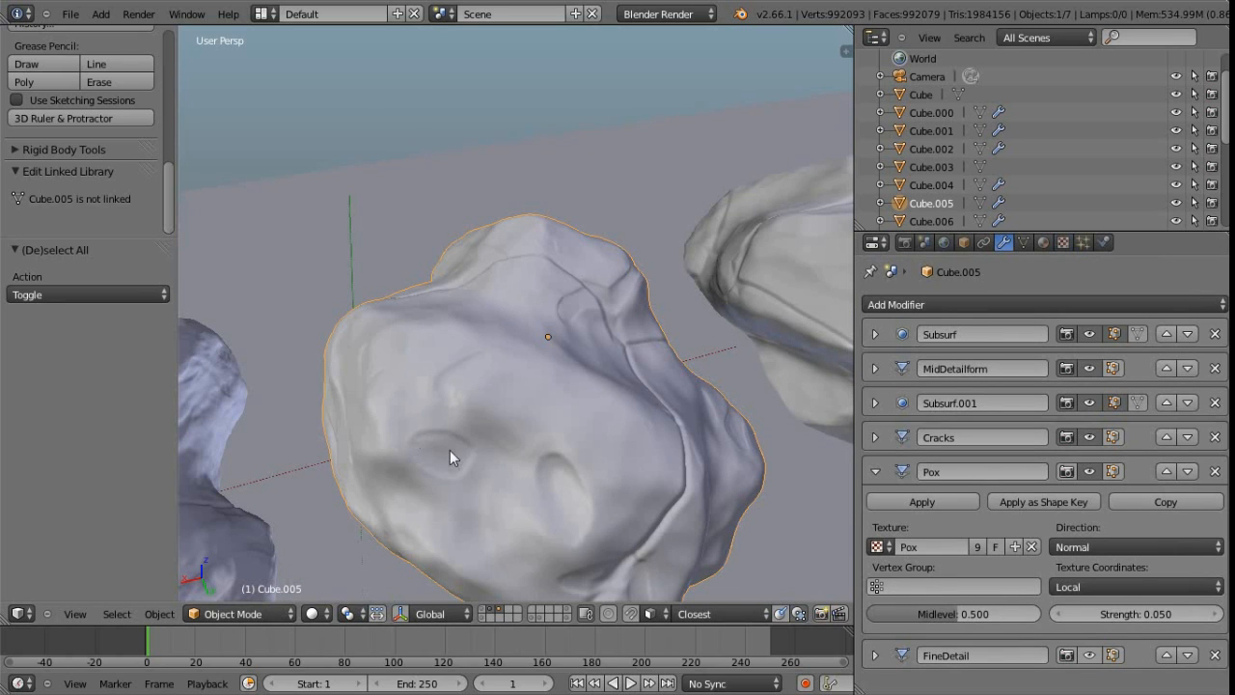
{"action": "middle_click_drag", "start_coordinate": [449, 457], "coordinate": [705, 343]}
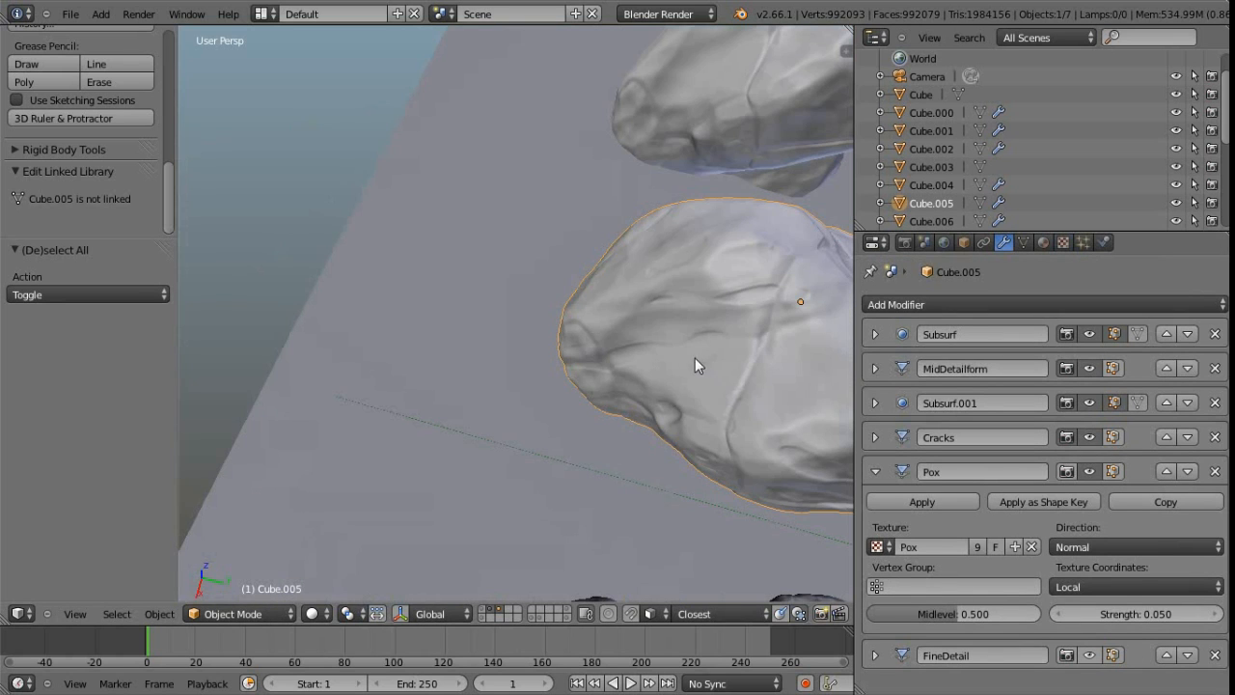
{"action": "middle_click_drag", "start_coordinate": [702, 399], "coordinate": [463, 381]}
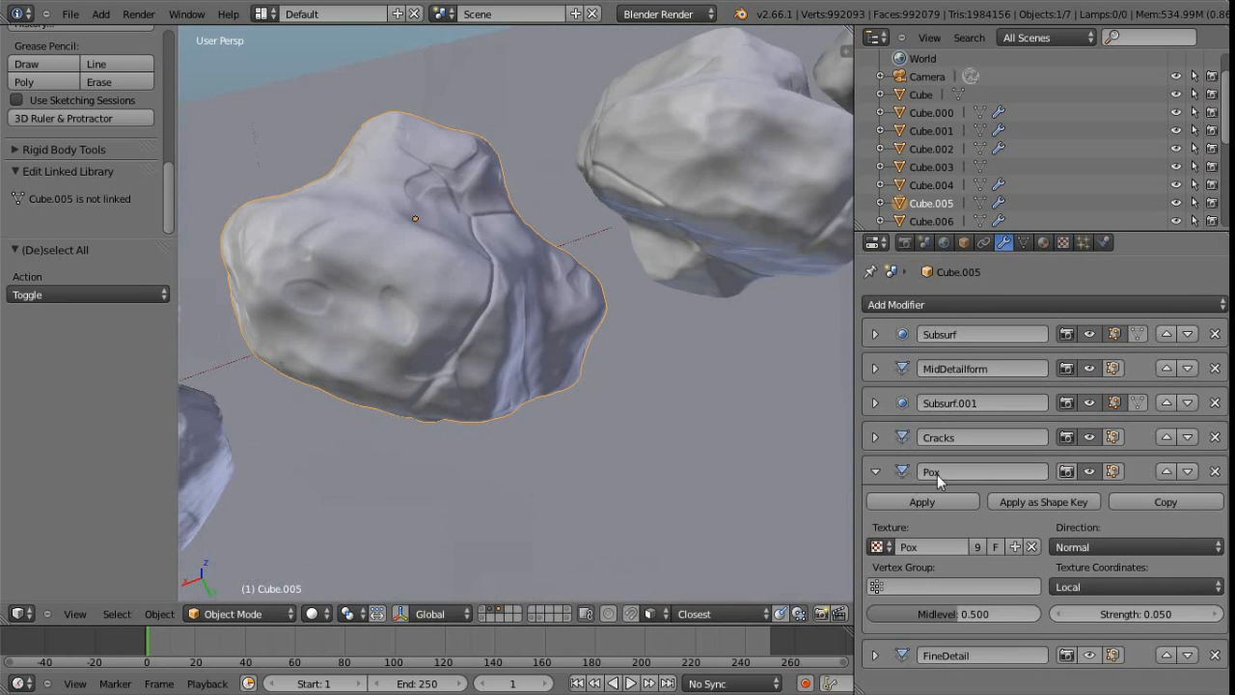
Load the Pox texture into the pockmarked rock's texture slot and check its type and preview.
{"action": "left_click", "coordinate": [1063, 242]}
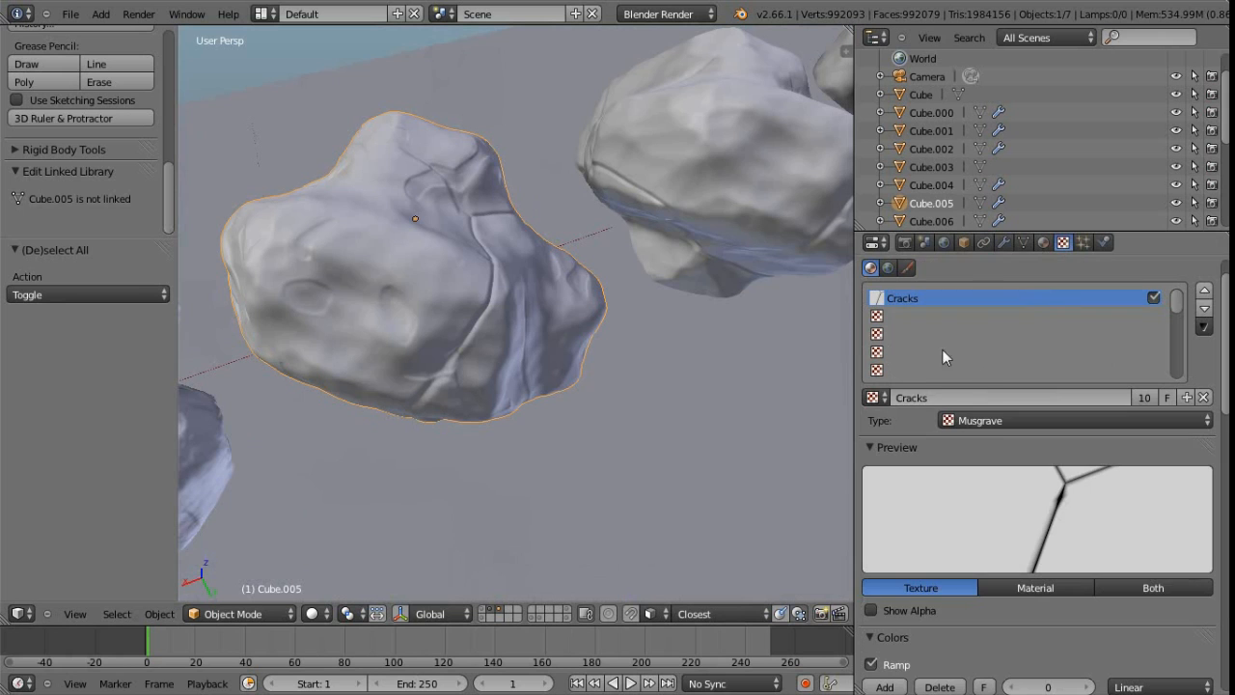
{"action": "left_click", "coordinate": [874, 396]}
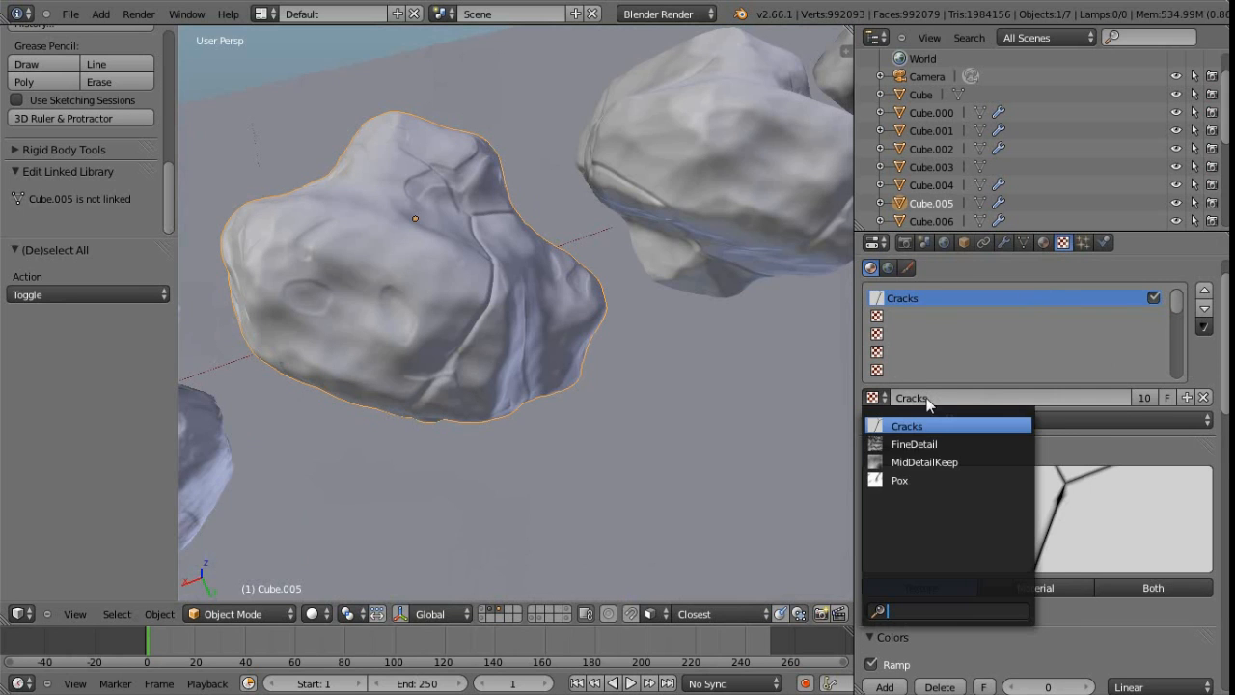
{"action": "left_click", "coordinate": [923, 479]}
{"action": "scroll", "coordinate": [964, 386], "scroll_direction": "down", "scroll_amount": 2}
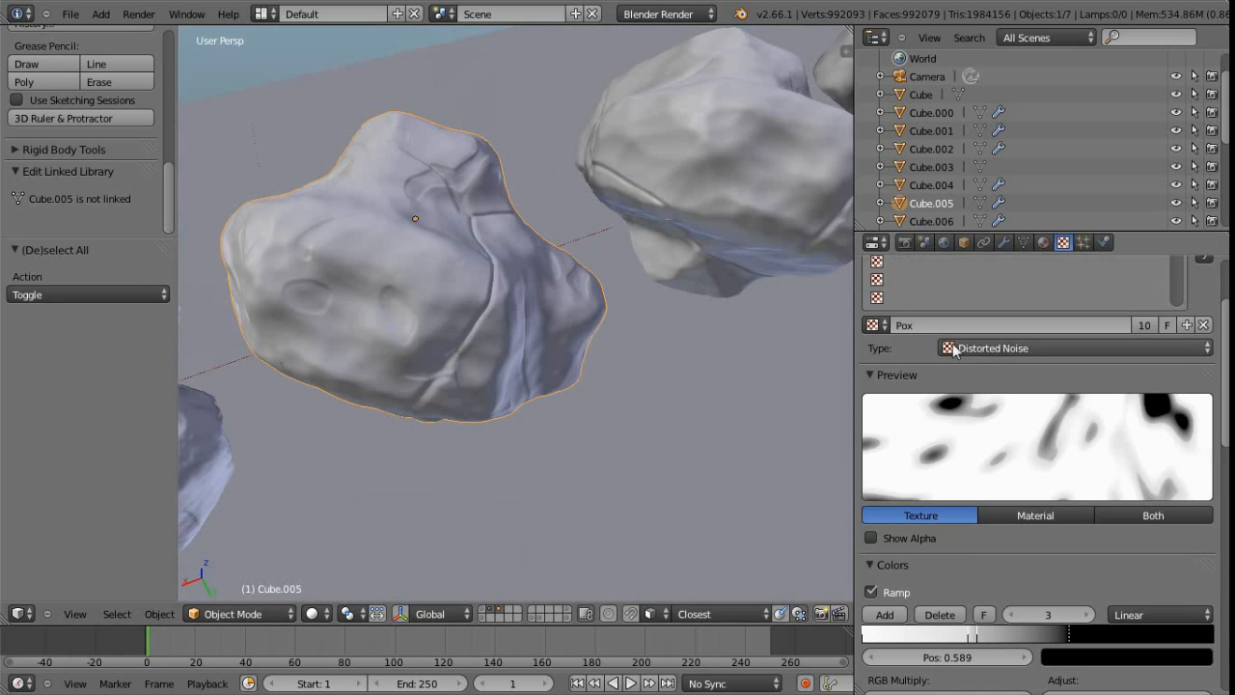
{"action": "left_click", "coordinate": [999, 349]}
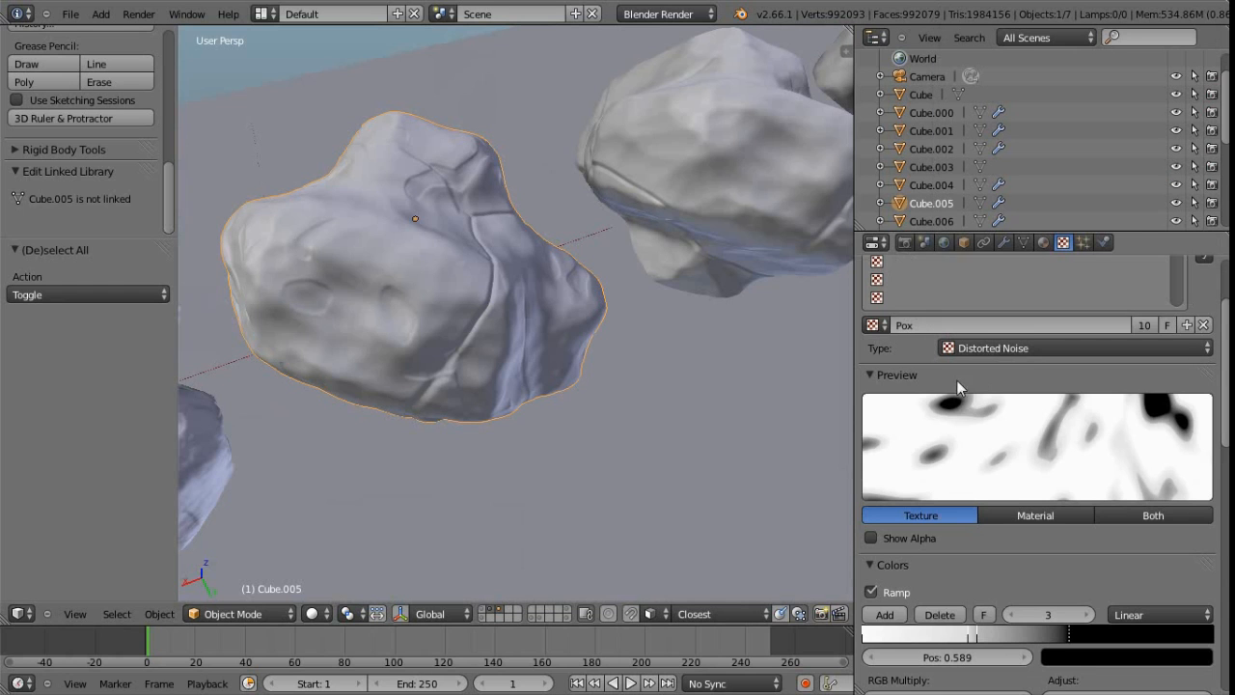
{"action": "scroll", "coordinate": [975, 418], "scroll_direction": "down", "scroll_amount": 2}
{"action": "scroll", "coordinate": [989, 365], "scroll_direction": "up", "scroll_amount": 1}
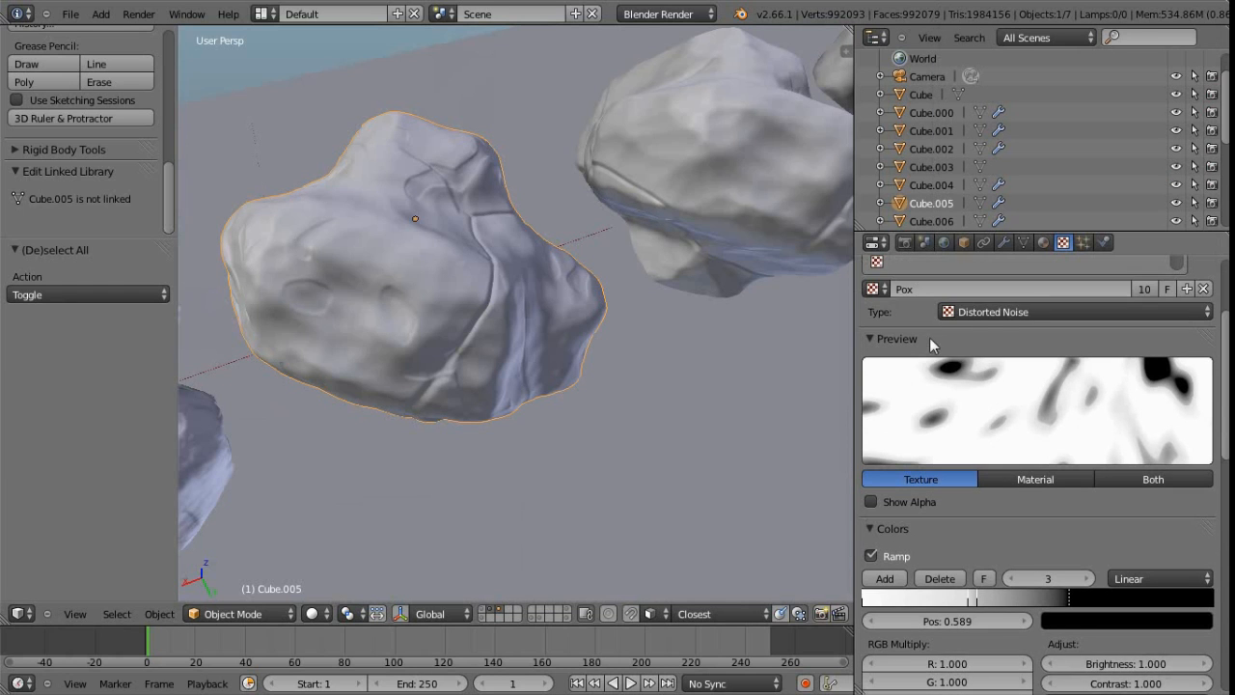
Review the Pox texture's color ramp, Distorted Noise basis, distortion and size, and mapping settings.
{"action": "scroll", "coordinate": [995, 417], "scroll_direction": "down", "scroll_amount": 2}
{"action": "scroll", "coordinate": [974, 410], "scroll_direction": "up", "scroll_amount": 2}
{"action": "scroll", "coordinate": [1003, 434], "scroll_direction": "down", "scroll_amount": 3}
{"action": "scroll", "coordinate": [1009, 446], "scroll_direction": "down", "scroll_amount": 4}
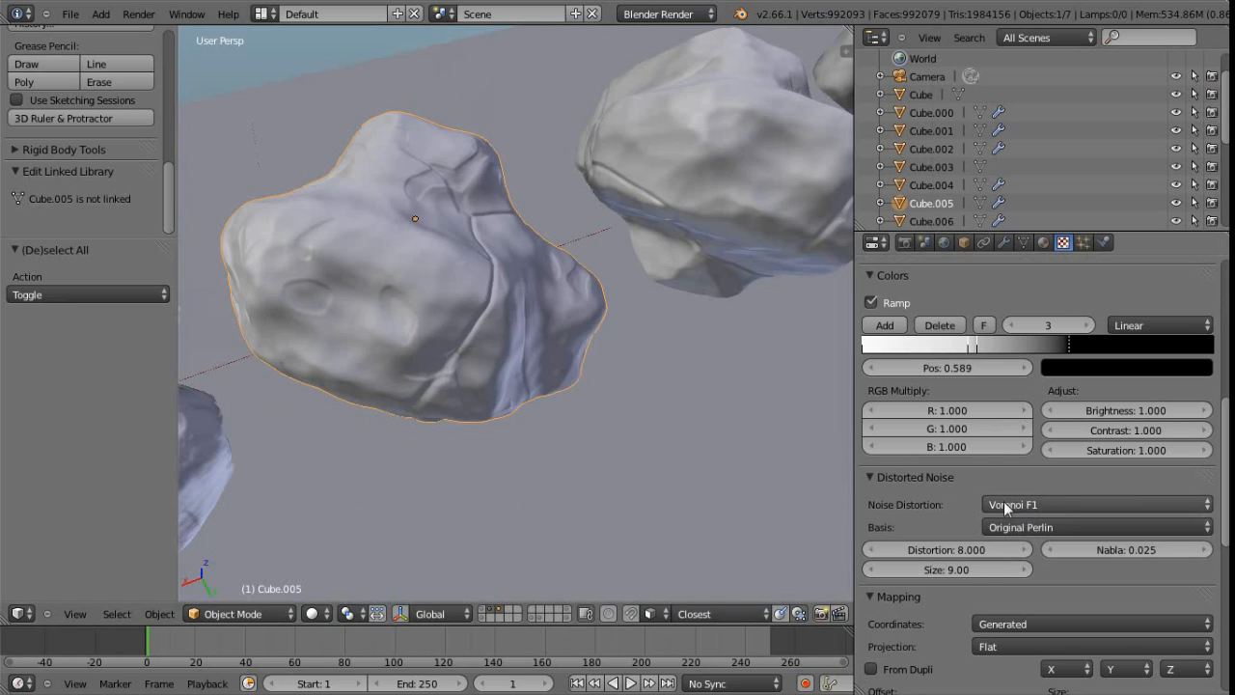
{"action": "scroll", "coordinate": [1015, 526], "scroll_direction": "down", "scroll_amount": 1}
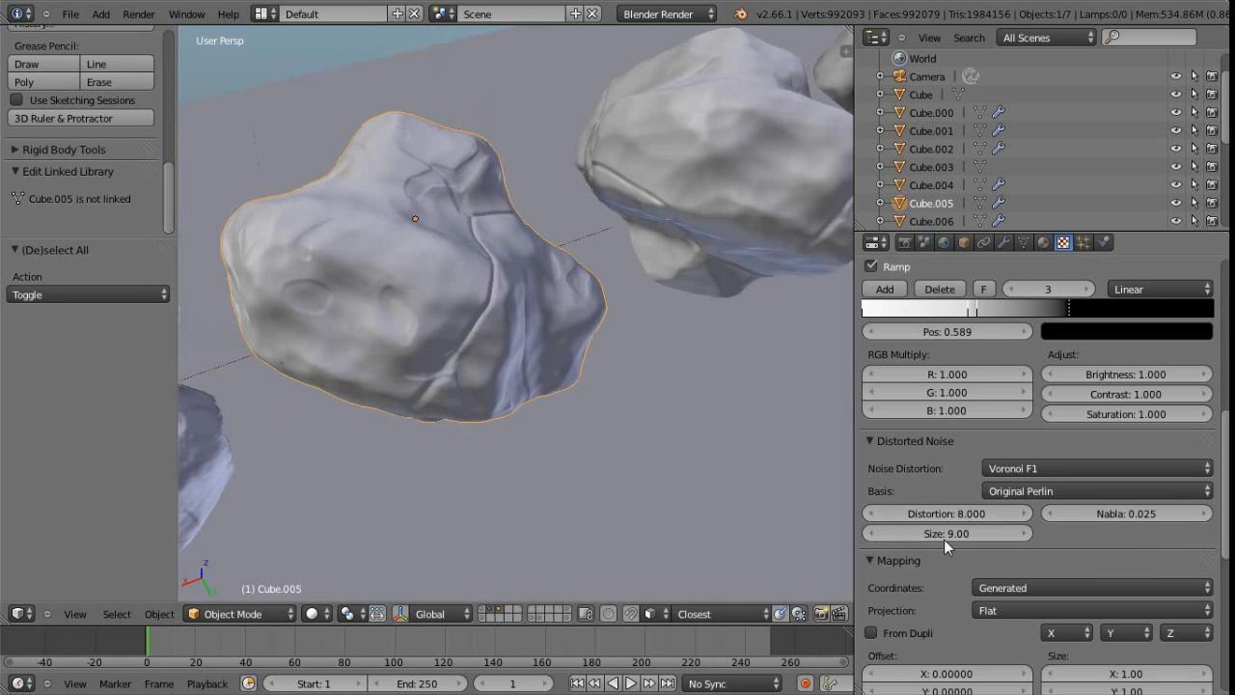
{"action": "scroll", "coordinate": [1004, 526], "scroll_direction": "up", "scroll_amount": 7}
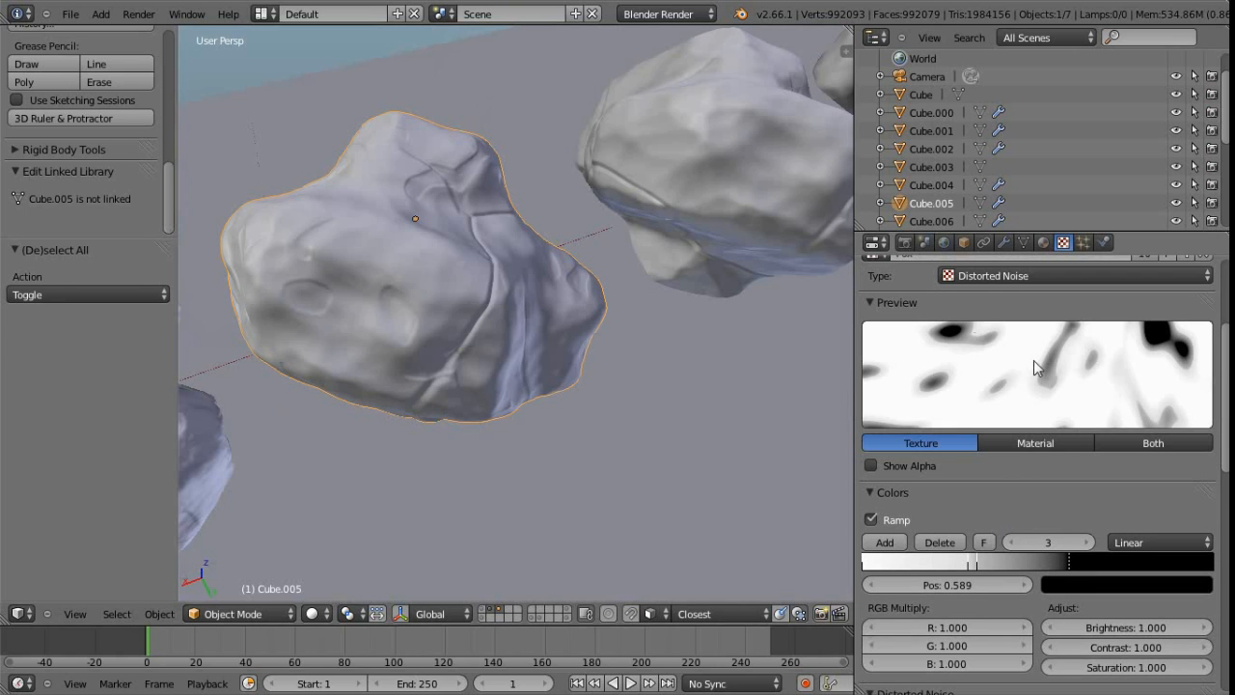
{"action": "scroll", "coordinate": [1023, 498], "scroll_direction": "down", "scroll_amount": 2}
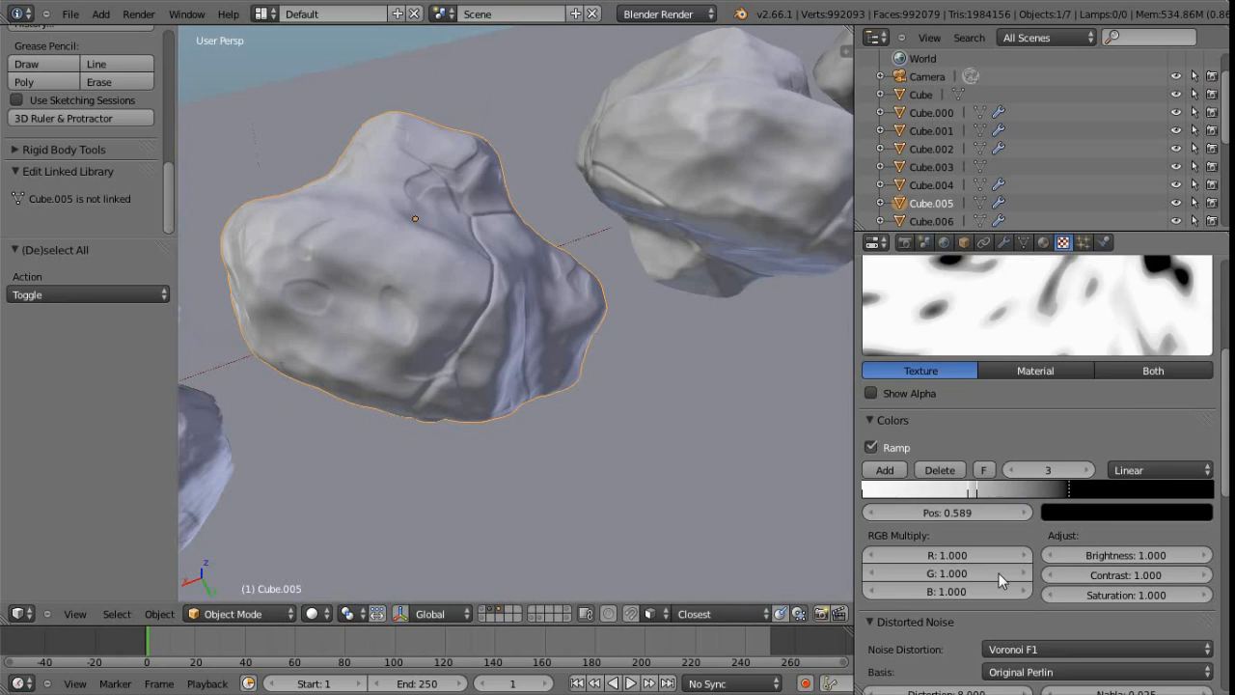
{"action": "scroll", "coordinate": [939, 527], "scroll_direction": "down", "scroll_amount": 2}
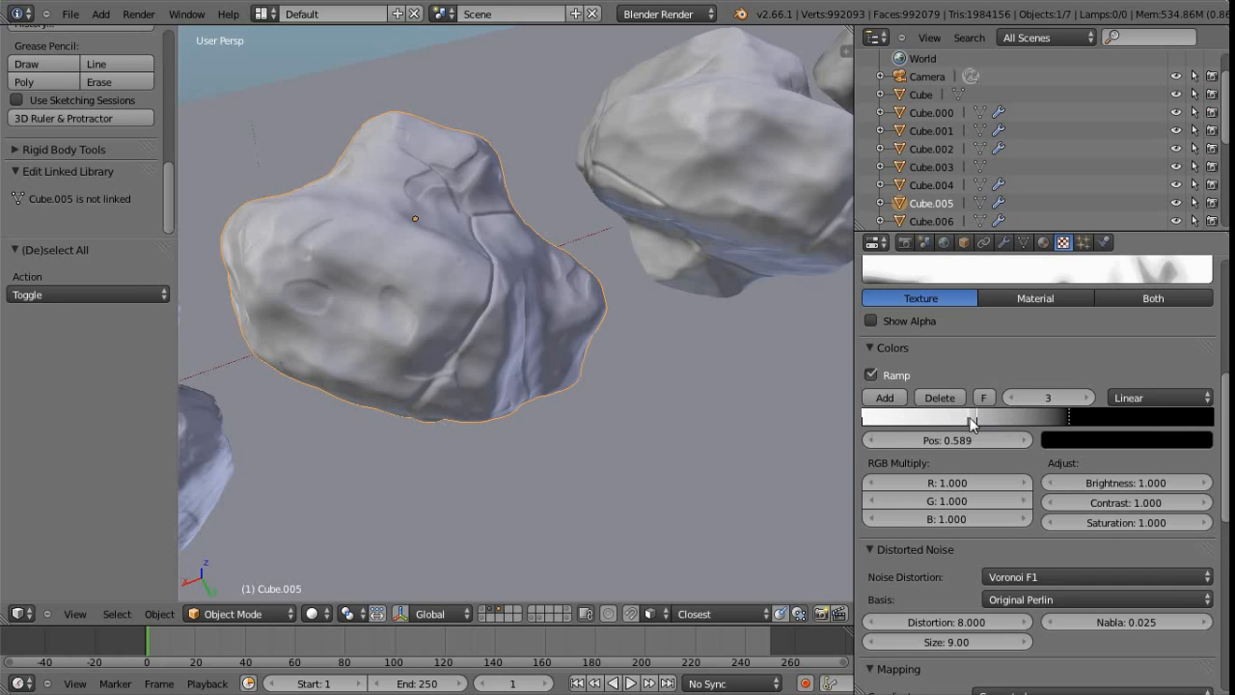
{"action": "scroll", "coordinate": [1013, 463], "scroll_direction": "down", "scroll_amount": 4}
{"action": "scroll", "coordinate": [947, 465], "scroll_direction": "down", "scroll_amount": 2}
{"action": "scroll", "coordinate": [948, 458], "scroll_direction": "up", "scroll_amount": 1}
{"action": "scroll", "coordinate": [950, 503], "scroll_direction": "down", "scroll_amount": 3}
{"action": "scroll", "coordinate": [950, 496], "scroll_direction": "up", "scroll_amount": 8}
Select the finely detailed last rock in the row and display its modifier stack with the FineDetail displacement settings.
{"action": "scroll", "coordinate": [955, 490], "scroll_direction": "up", "scroll_amount": 5}
{"action": "middle_click_drag", "start_coordinate": [403, 360], "coordinate": [539, 327]}
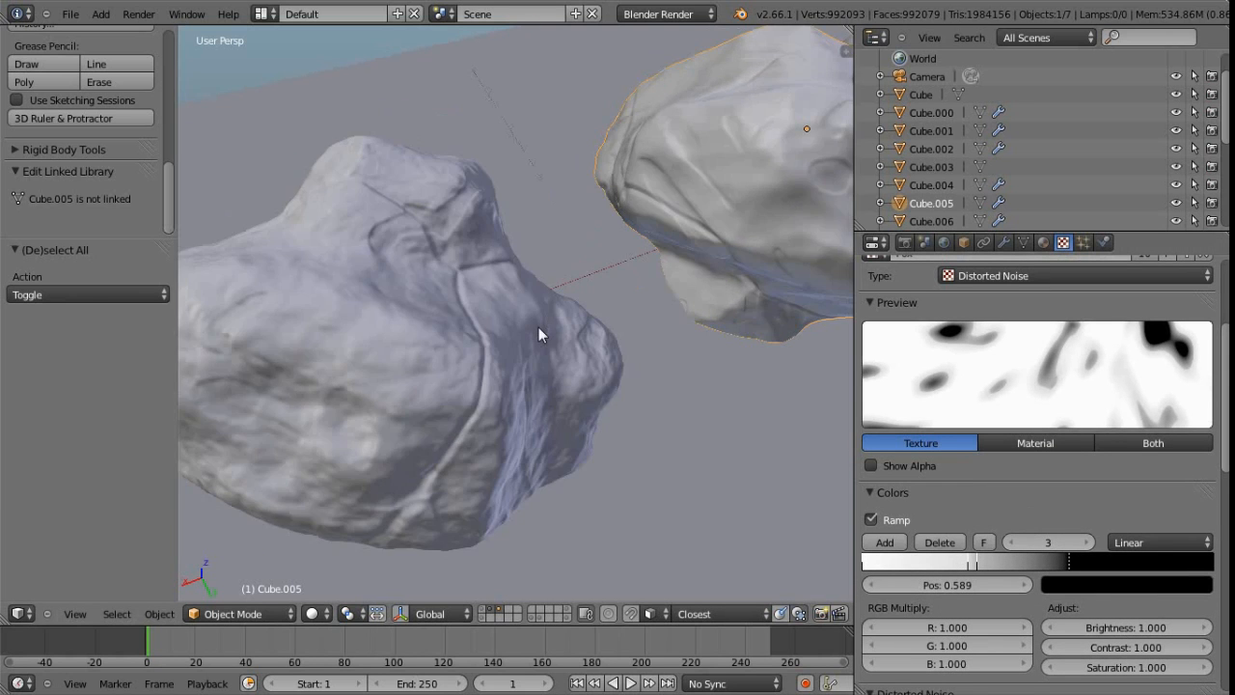
{"action": "scroll", "coordinate": [539, 328], "scroll_direction": "down", "scroll_amount": 6}
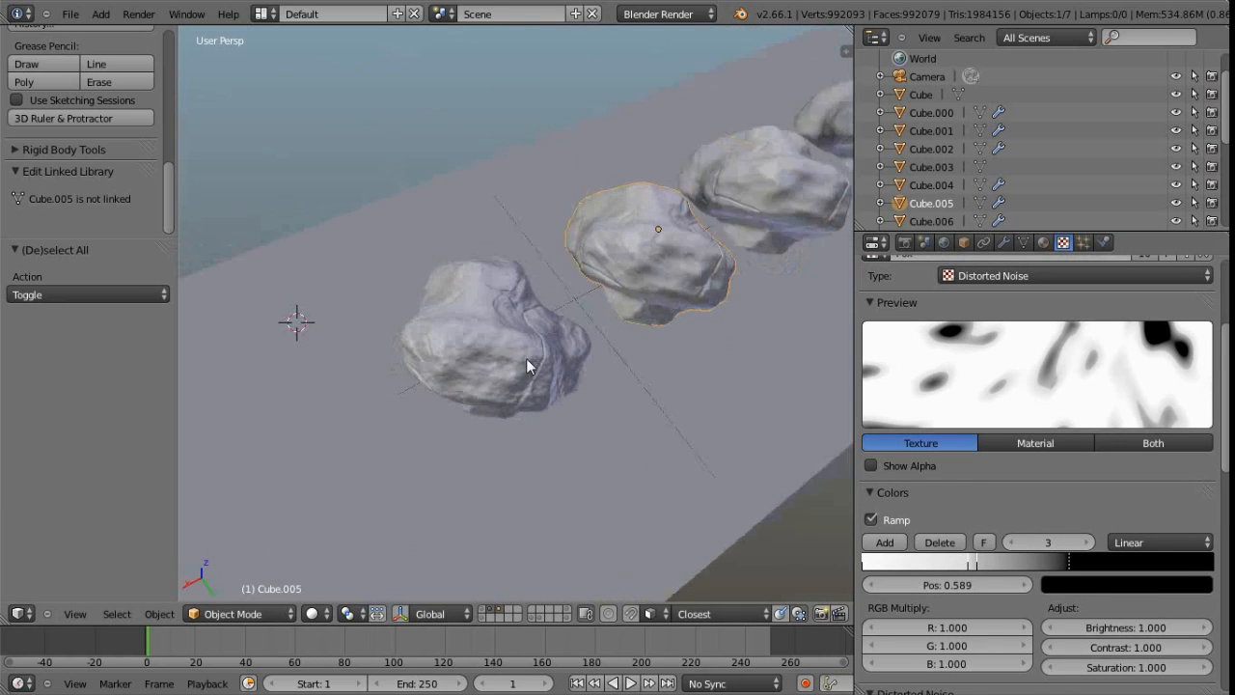
{"action": "scroll", "coordinate": [512, 363], "scroll_direction": "up", "scroll_amount": 2}
{"action": "scroll", "coordinate": [476, 361], "scroll_direction": "up", "scroll_amount": 4}
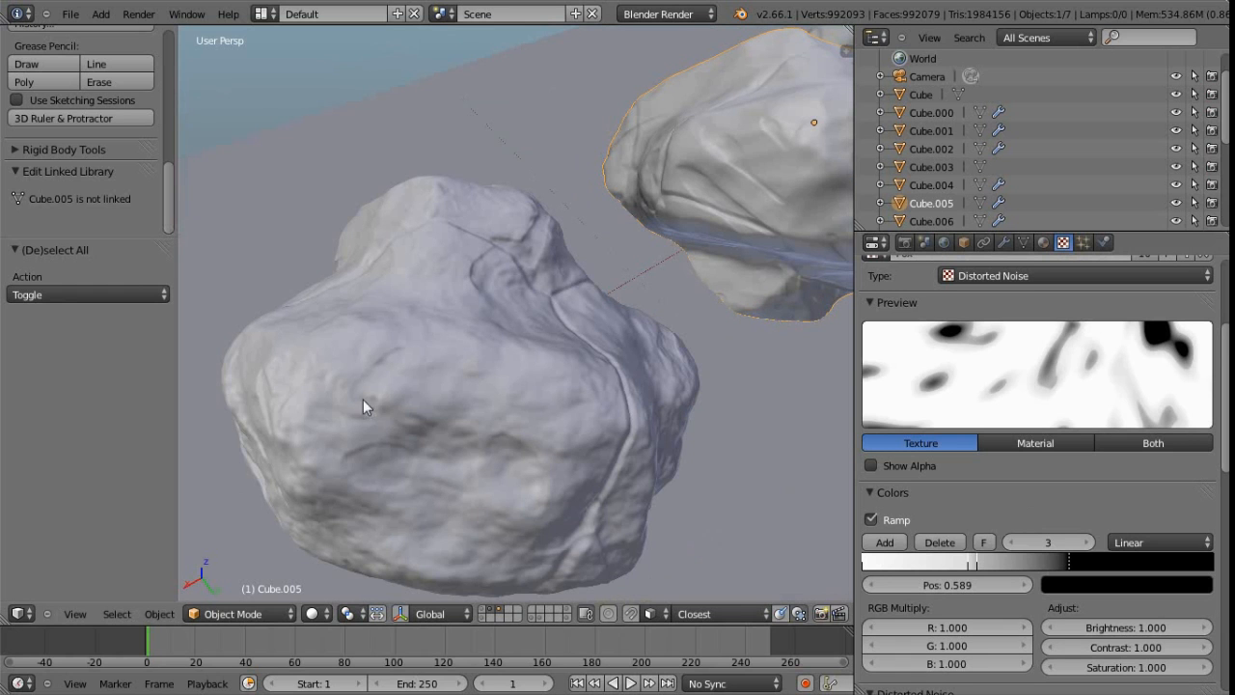
{"action": "right_click", "coordinate": [500, 401]}
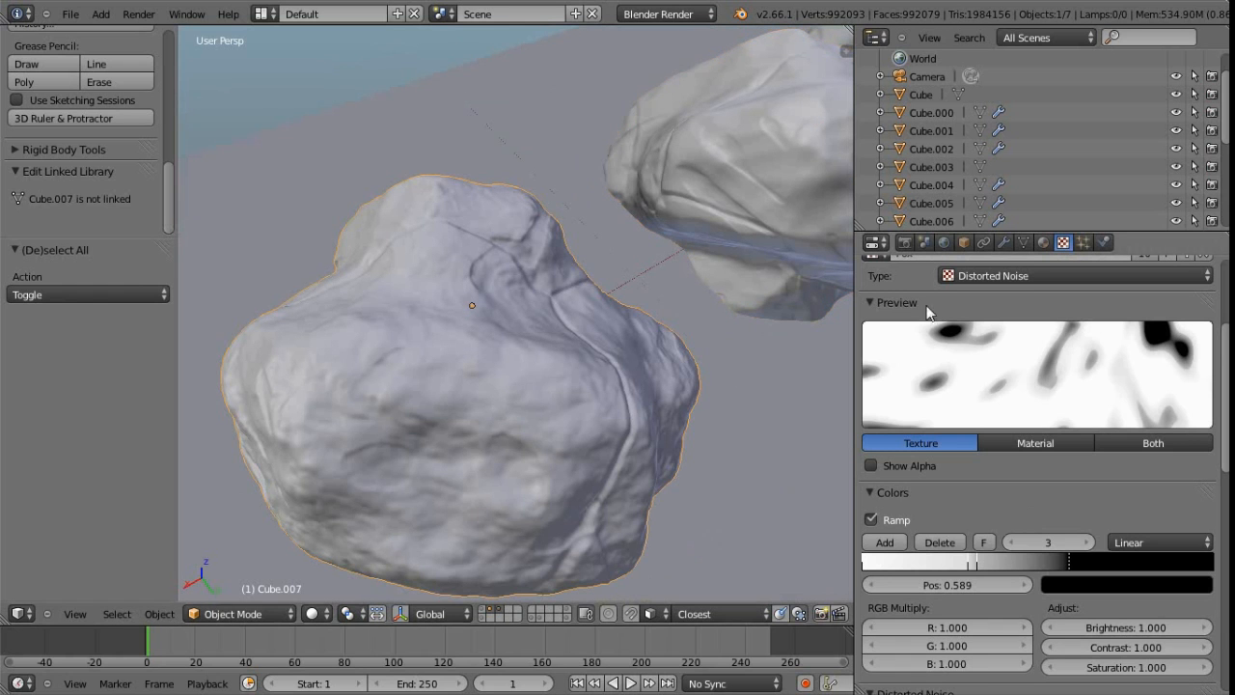
{"action": "left_click", "coordinate": [1003, 242]}
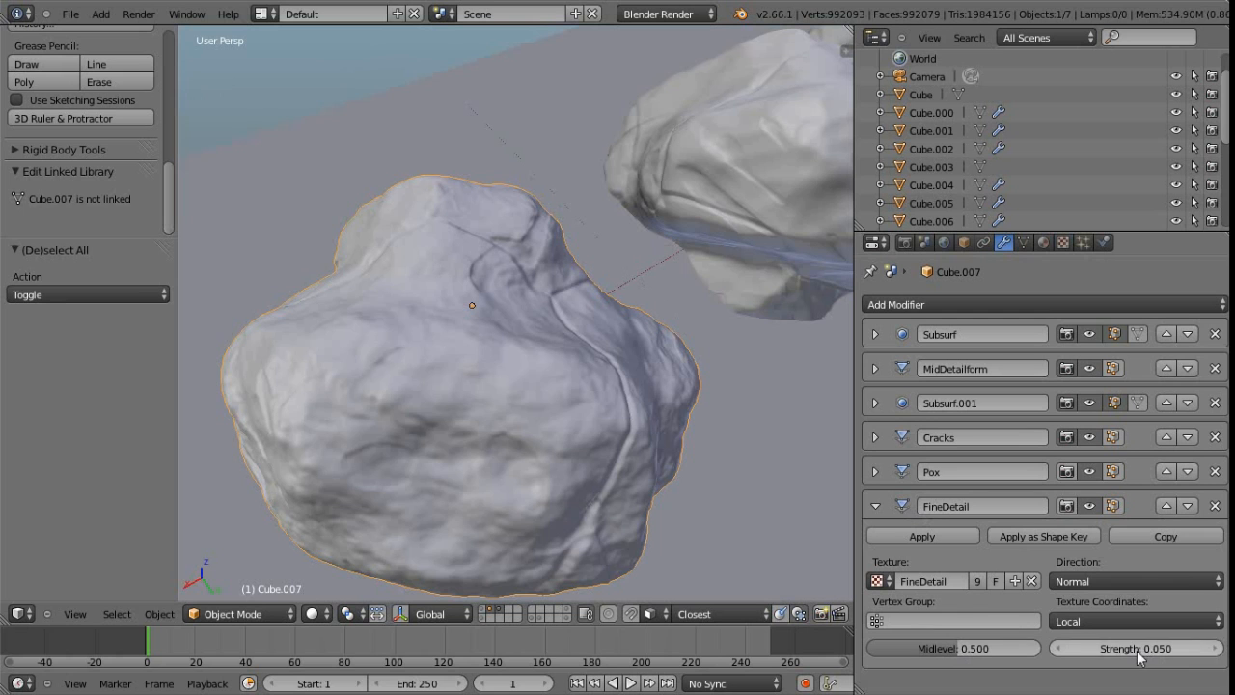
Load the FineDetail texture into the last rock's texture slot and review its contrast, Clouds noise and mapping settings.
{"action": "left_click", "coordinate": [1063, 242]}
{"action": "left_click", "coordinate": [884, 397]}
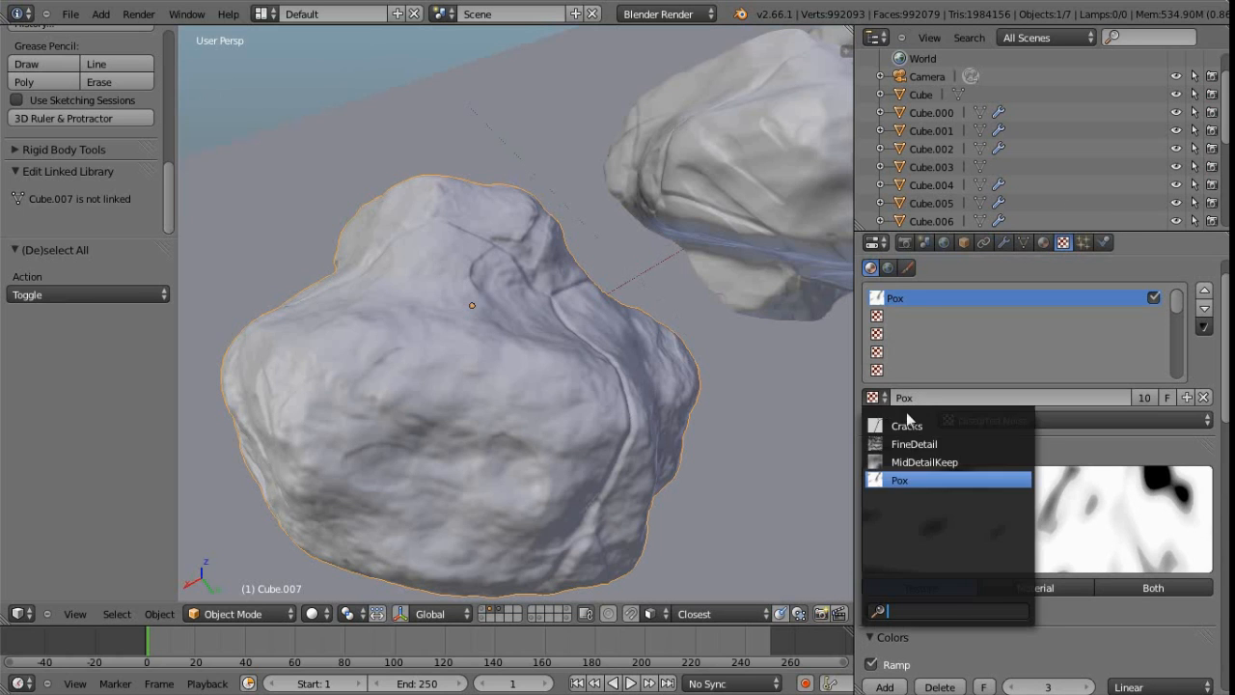
{"action": "left_click", "coordinate": [947, 446]}
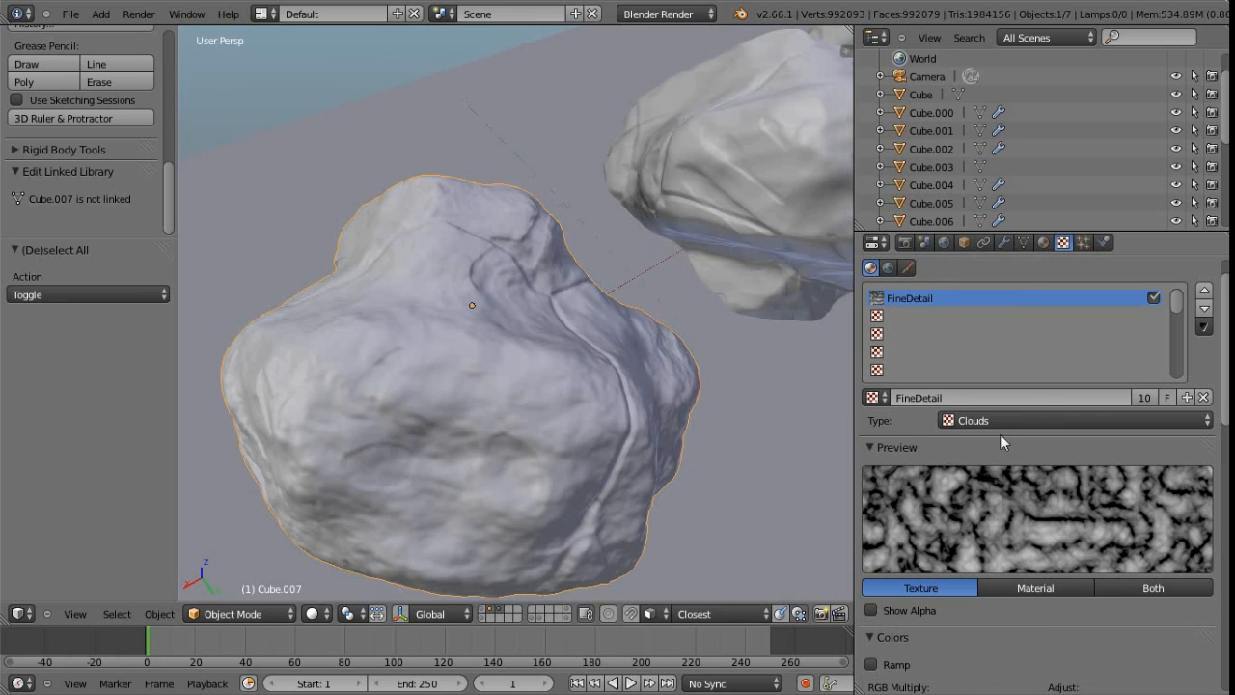
{"action": "scroll", "coordinate": [1029, 511], "scroll_direction": "down", "scroll_amount": 4}
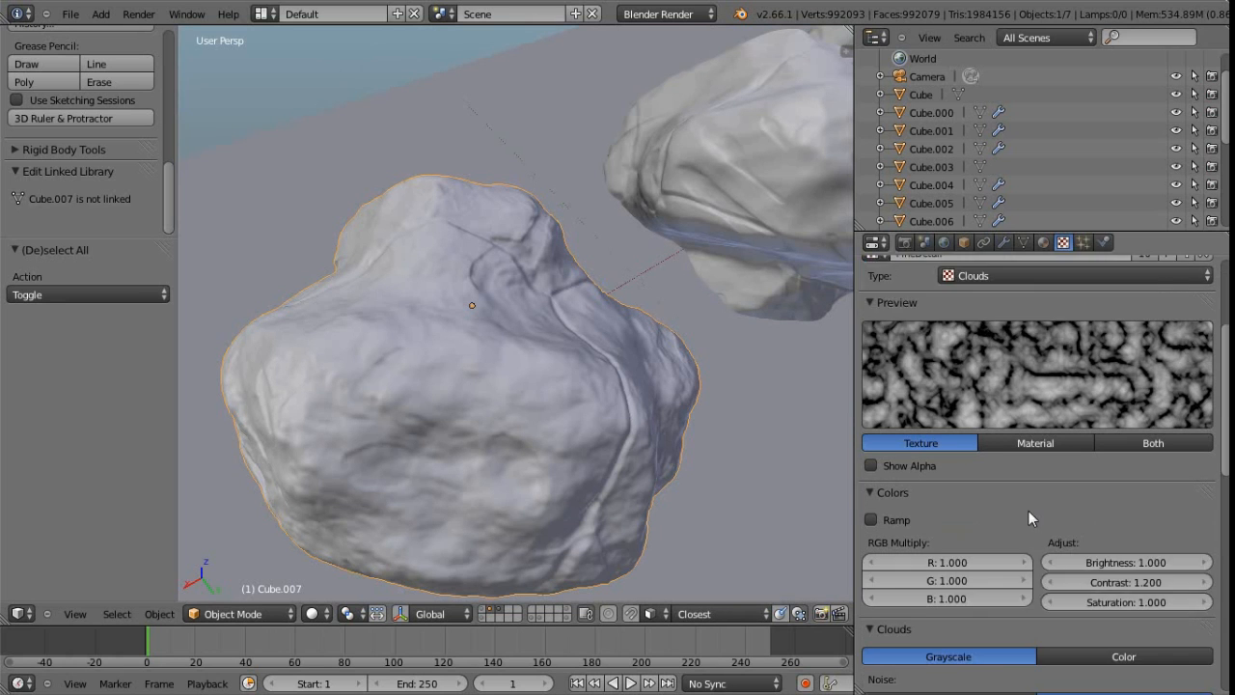
{"action": "scroll", "coordinate": [1026, 512], "scroll_direction": "down", "scroll_amount": 4}
{"action": "scroll", "coordinate": [1025, 508], "scroll_direction": "down", "scroll_amount": 1}
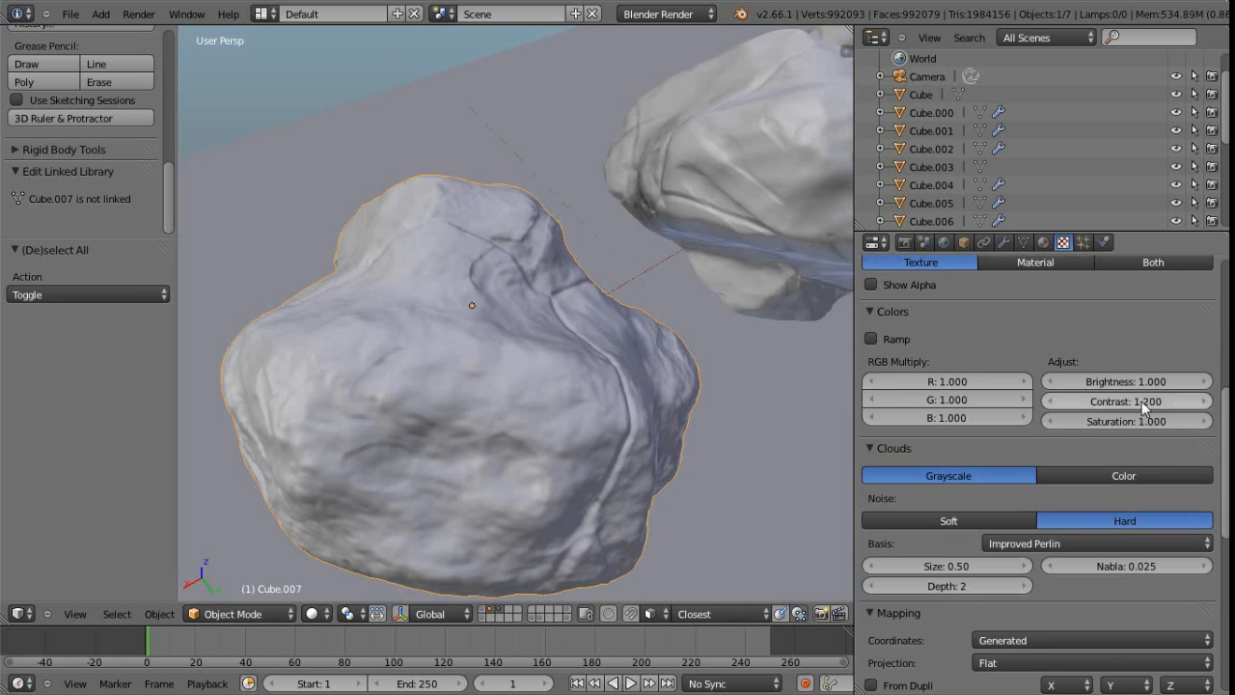
{"action": "scroll", "coordinate": [1127, 400], "scroll_direction": "down", "scroll_amount": 1}
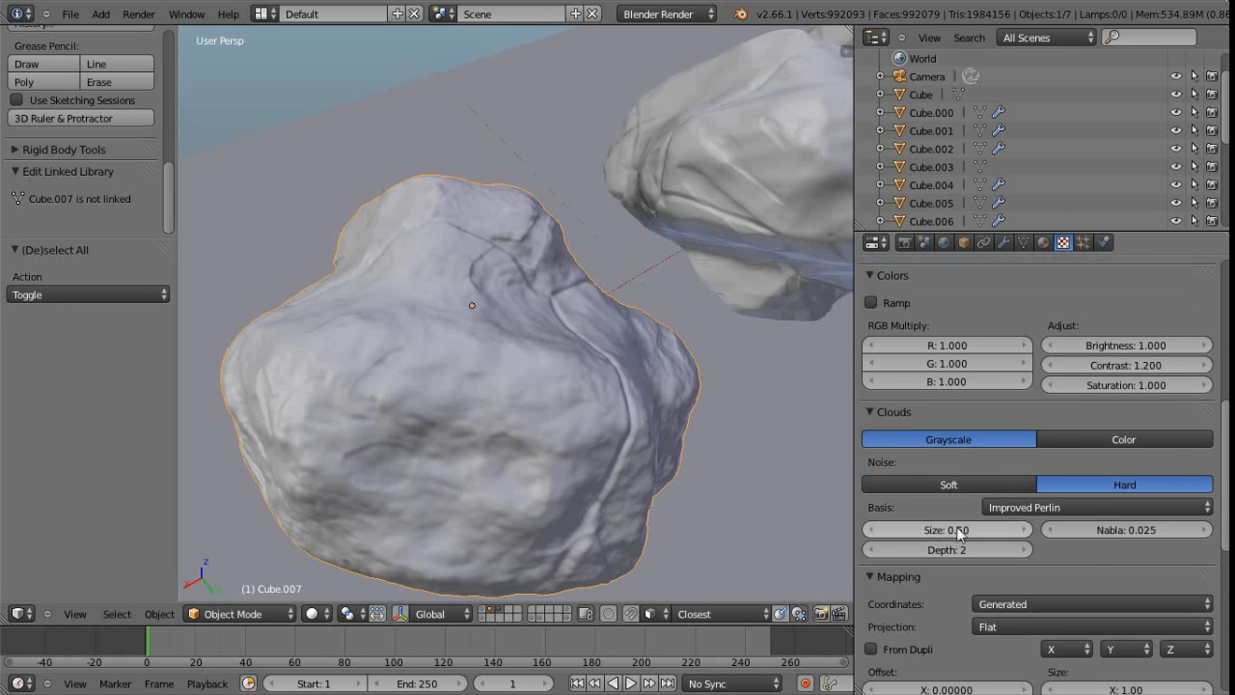
{"action": "scroll", "coordinate": [991, 548], "scroll_direction": "down", "scroll_amount": 3}
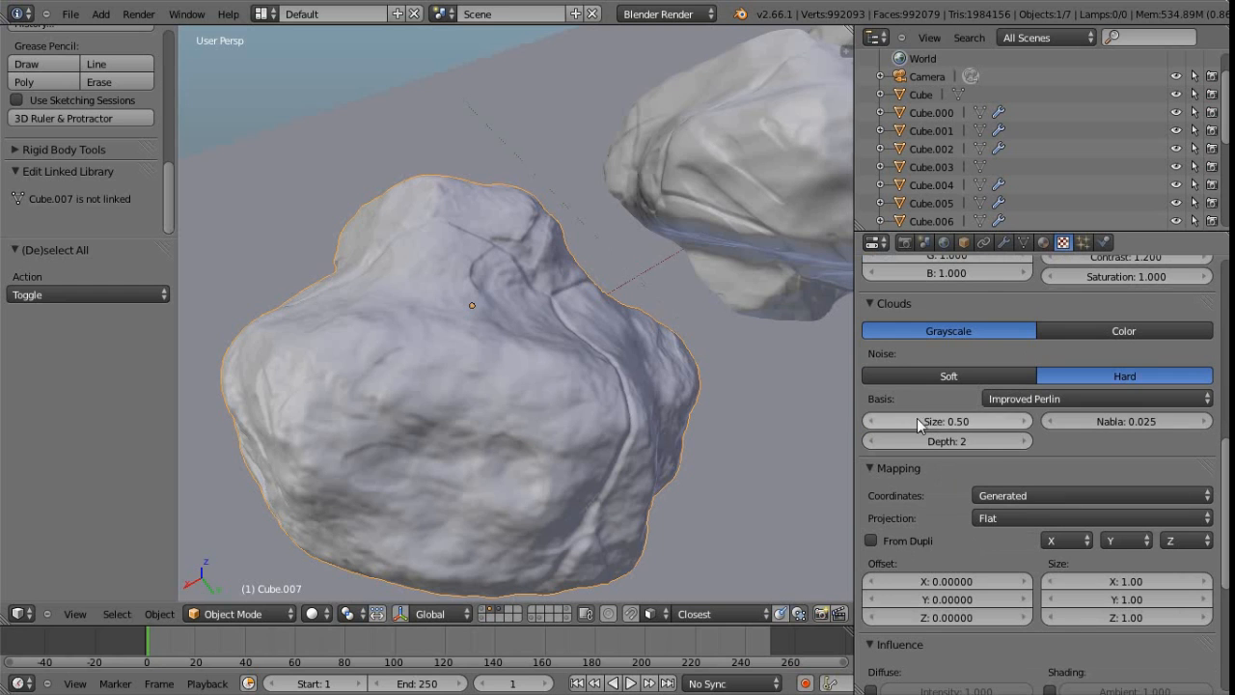
{"action": "scroll", "coordinate": [964, 518], "scroll_direction": "down", "scroll_amount": 3}
{"action": "scroll", "coordinate": [962, 514], "scroll_direction": "down", "scroll_amount": 1}
View the whole row of rocks and switch to the layer that holds the two example rocks.
{"action": "scroll", "coordinate": [554, 353], "scroll_direction": "down", "scroll_amount": 5}
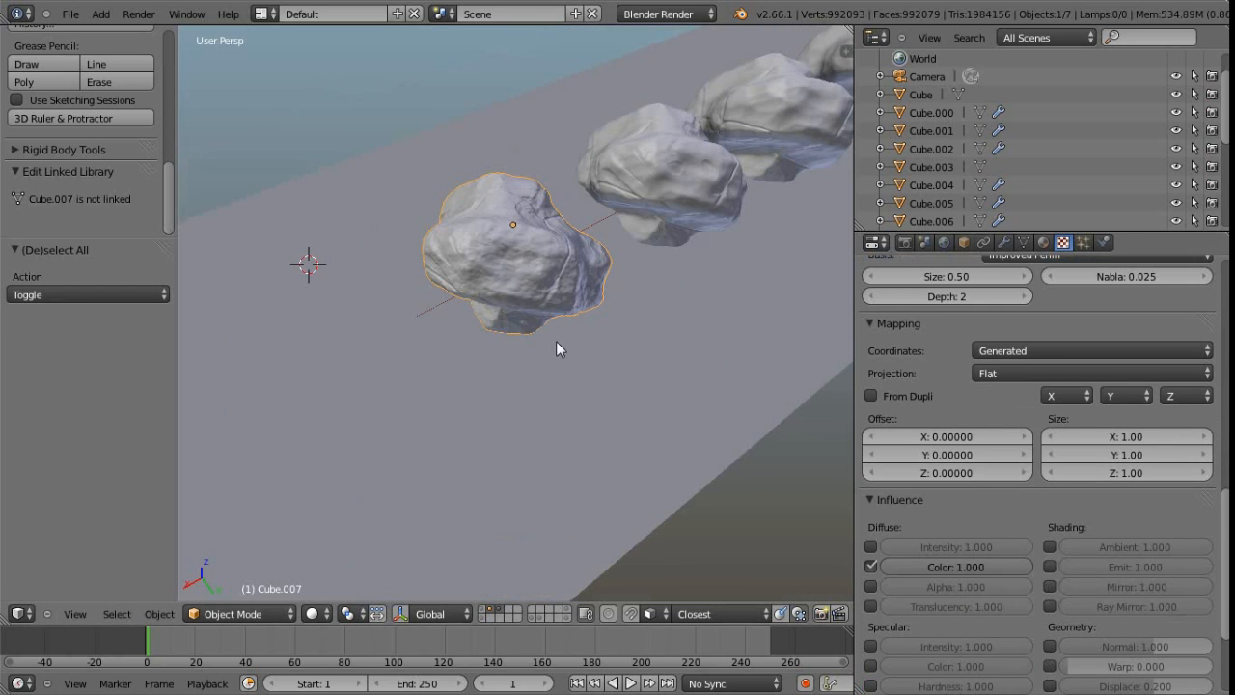
{"action": "scroll", "coordinate": [554, 376], "scroll_direction": "down", "scroll_amount": 5}
{"action": "middle_click_drag", "start_coordinate": [562, 394], "coordinate": [422, 401]}
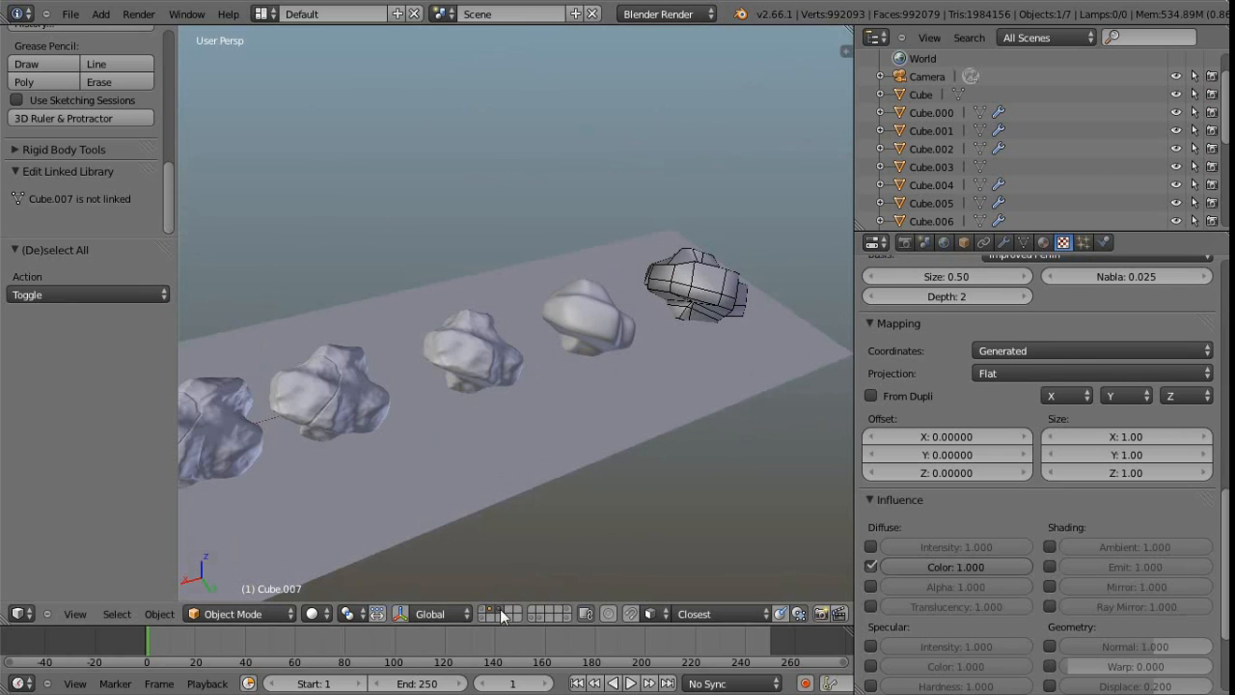
{"action": "left_click", "coordinate": [567, 617]}
{"action": "middle_click_drag", "start_coordinate": [310, 441], "coordinate": [423, 364]}
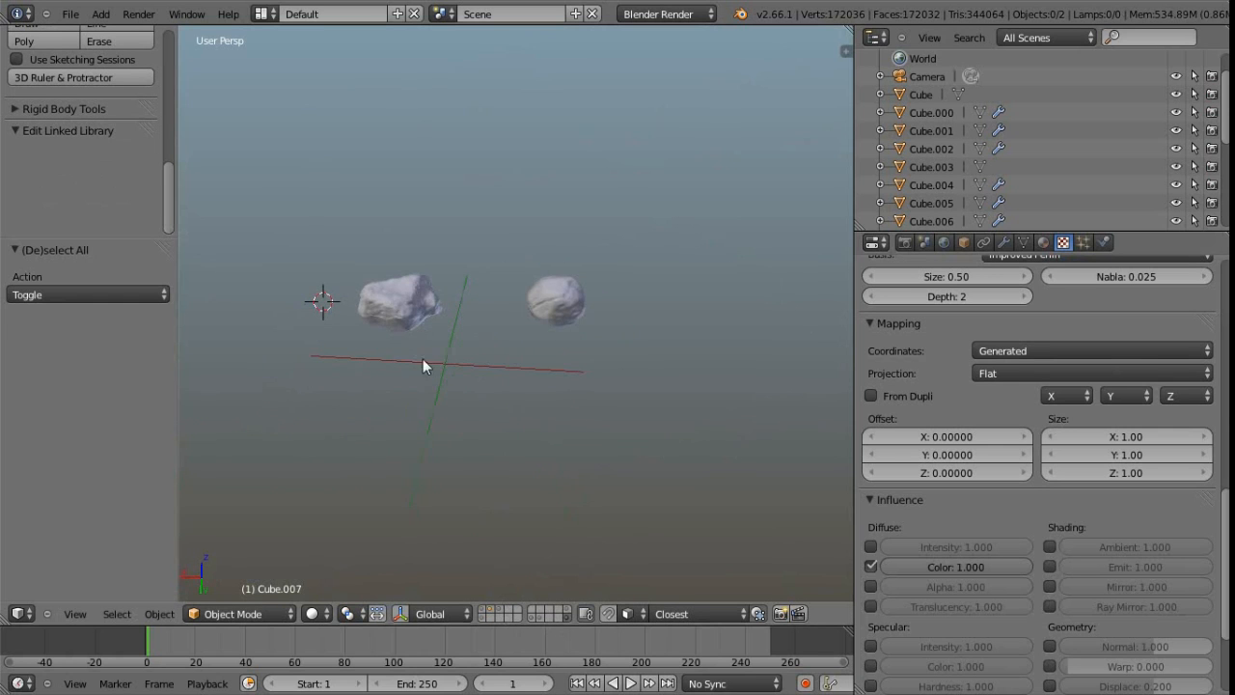
Select and frame the angular rock and inspect its base mesh in Edit Mode, returning to Object Mode.
{"action": "right_click", "coordinate": [411, 306]}
{"action": "key", "text": "KP_Decimal"}
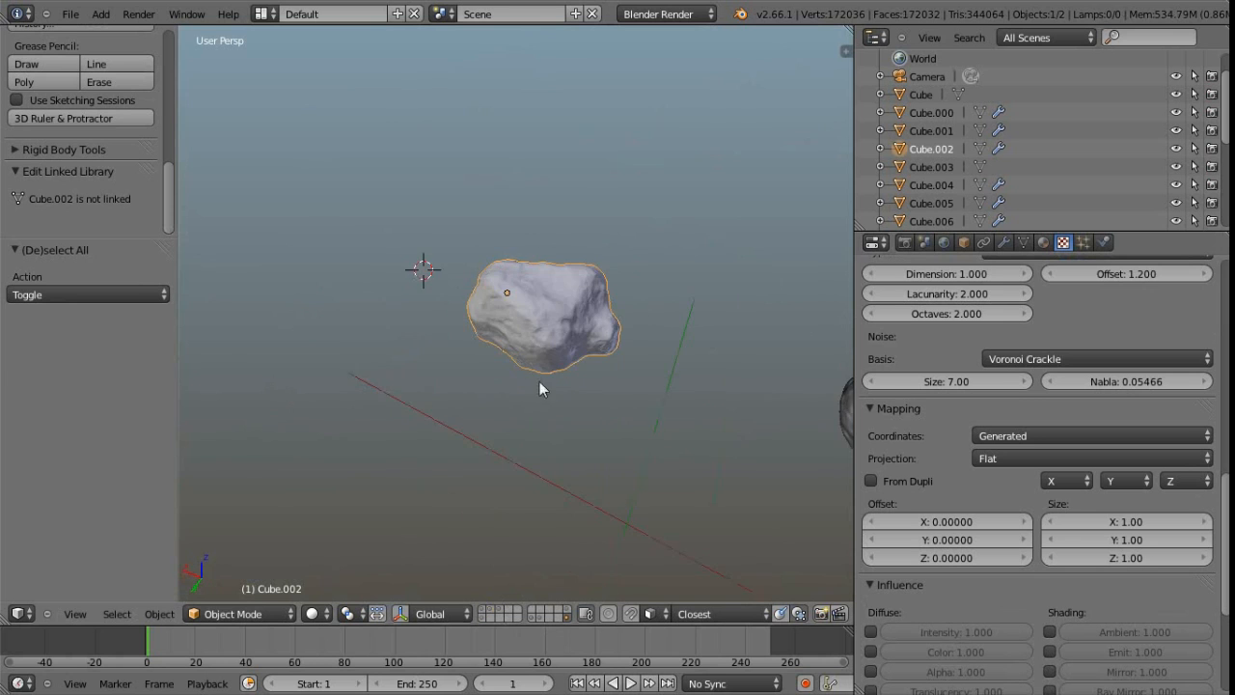
{"action": "middle_click_drag", "start_coordinate": [561, 363], "coordinate": [601, 361]}
{"action": "key", "text": "Tab"}
{"action": "key", "text": "Tab"}
Select the rounded rock and compare its base cube in Edit Mode with the displaced result in Object Mode.
{"action": "right_click", "coordinate": [598, 343]}
{"action": "middle_click_drag", "start_coordinate": [626, 406], "coordinate": [441, 356]}
{"action": "key", "text": "Tab"}
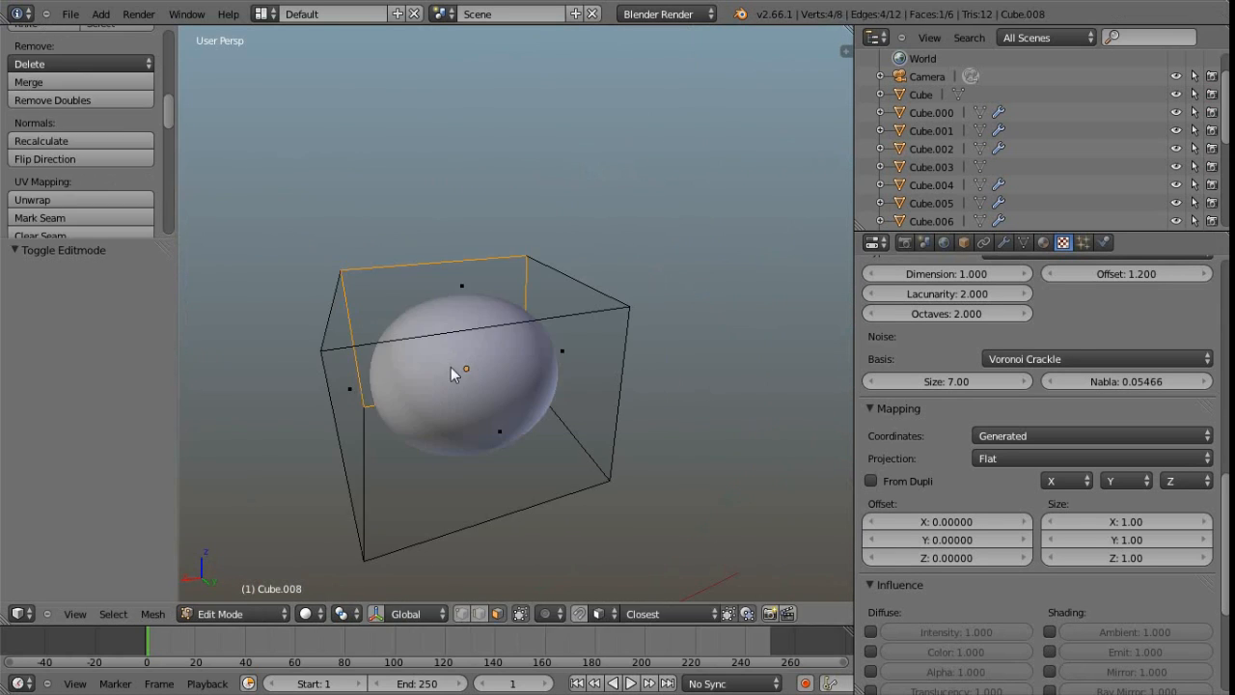
{"action": "middle_click_drag", "start_coordinate": [483, 411], "coordinate": [438, 362]}
{"action": "key", "text": "Tab"}
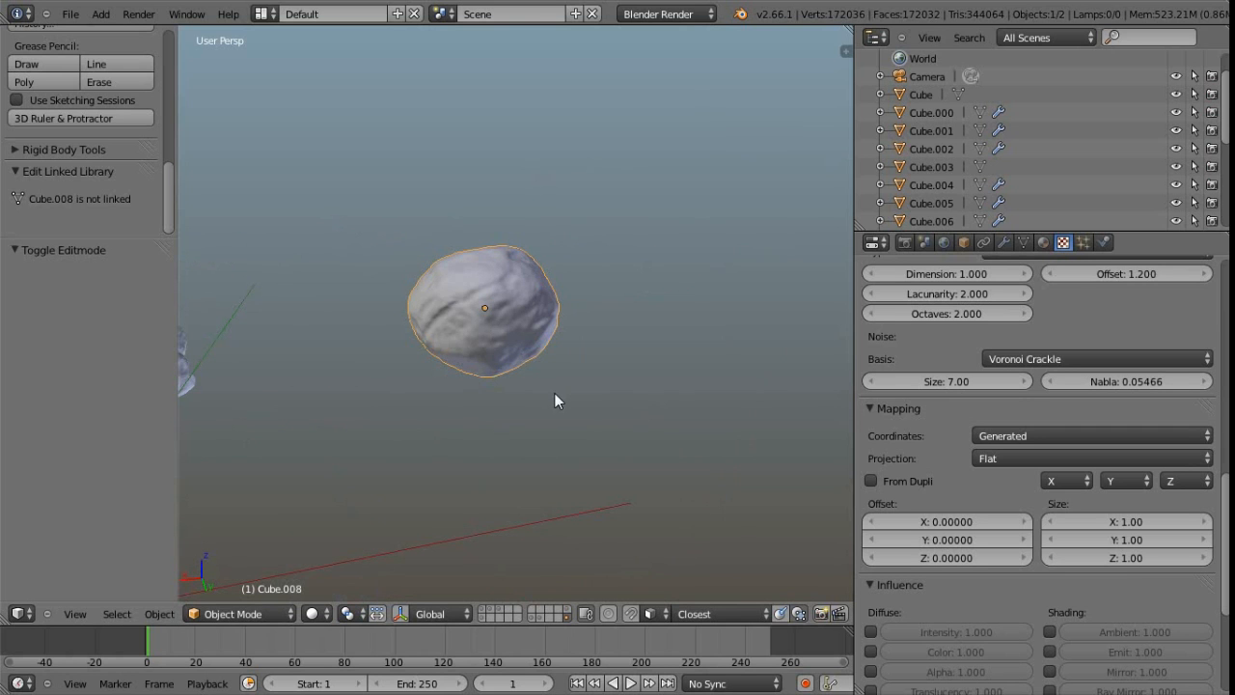
Extrude the selected side face of the rounded rock's base cube about 4 units outward and view the displaced rock.
{"action": "key", "text": "Tab"}
{"action": "middle_click_drag", "start_coordinate": [577, 387], "coordinate": [467, 332]}
{"action": "key", "text": "e"}
{"action": "left_click", "coordinate": [689, 398]}
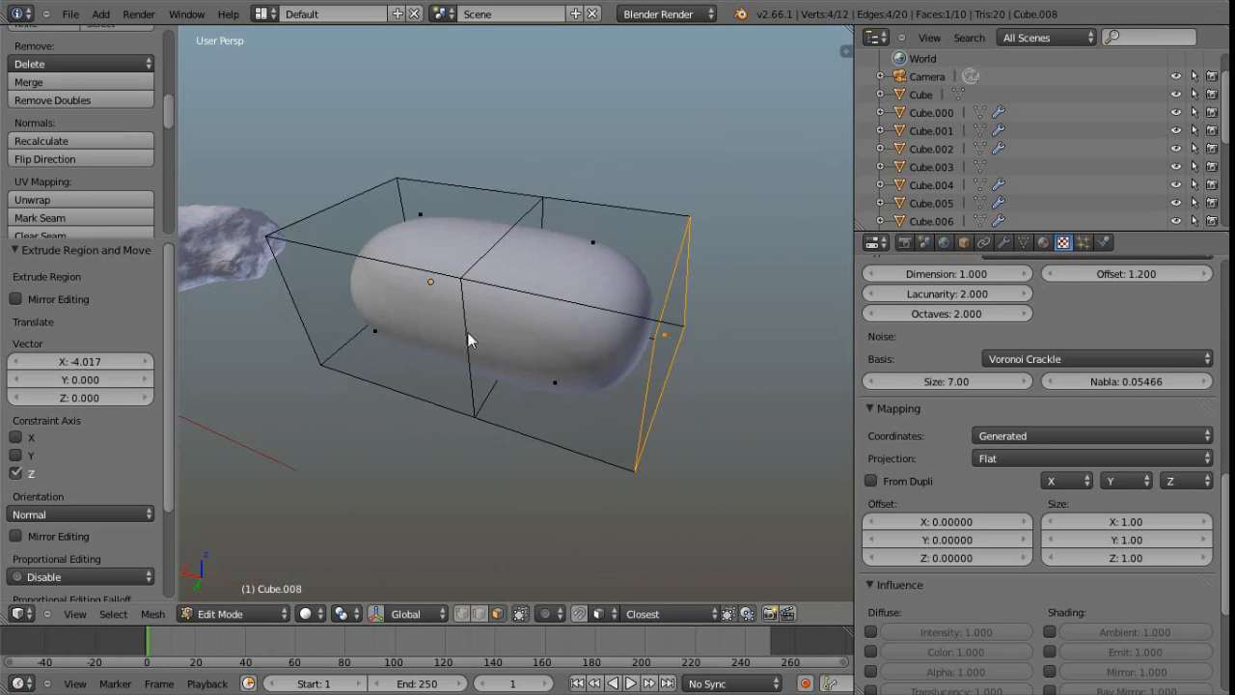
{"action": "key", "text": "Tab"}
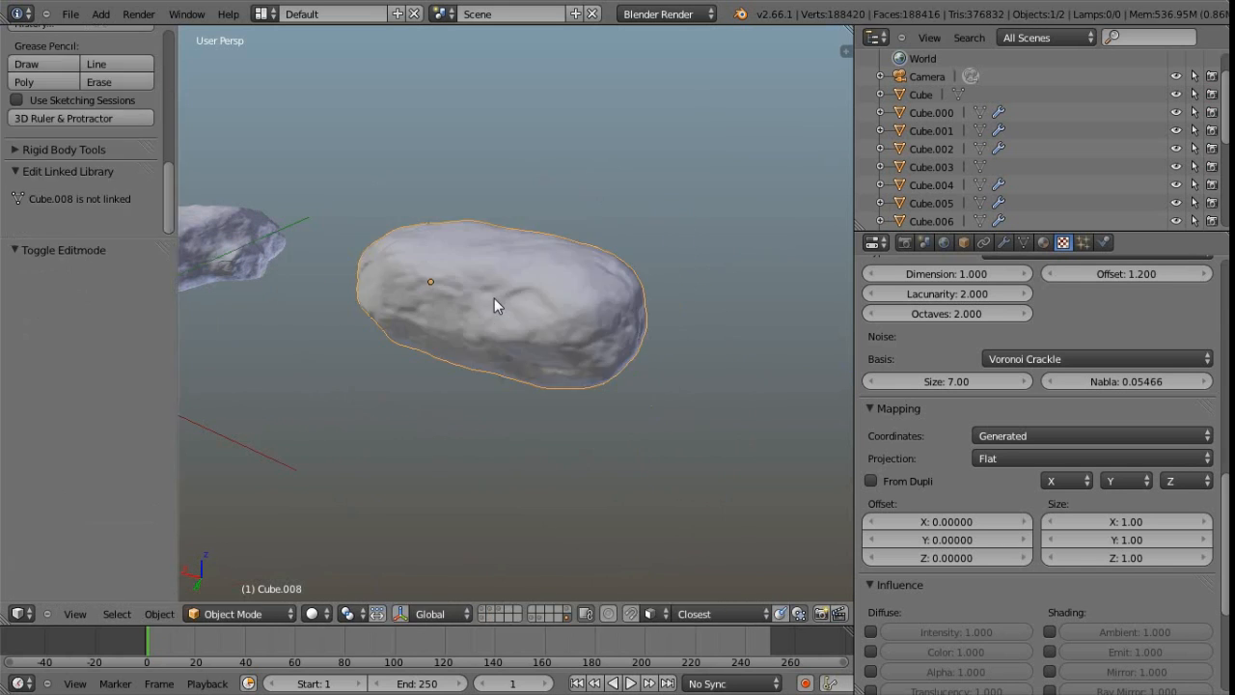
Add a horizontal loop cut around the middle of the rounded rock's base mesh and check the displaced rock in Object Mode.
{"action": "mouse_move", "coordinate": [532, 328]}
{"action": "middle_mouse_down"}
{"action": "mouse_move", "coordinate": [537, 490]}
{"action": "mouse_move", "coordinate": [544, 328]}
{"action": "mouse_move", "coordinate": [530, 343]}
{"action": "middle_mouse_up"}
{"action": "key", "text": "Tab"}
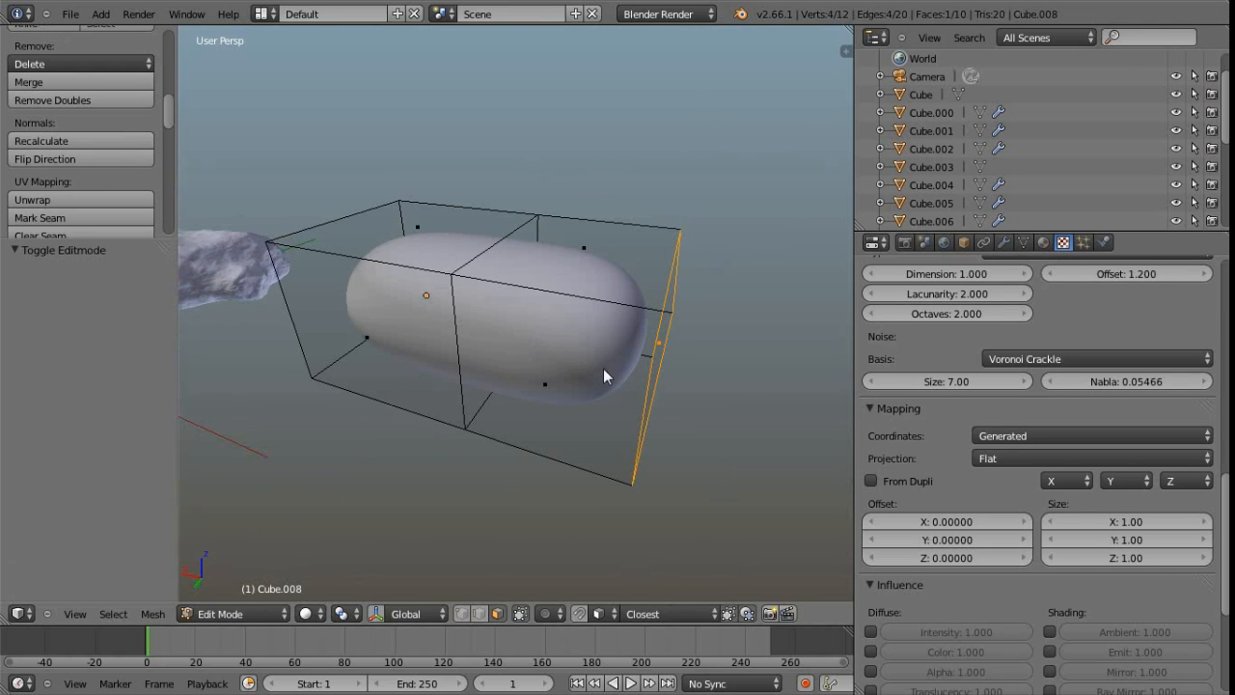
{"action": "key", "text": "ctrl+r"}
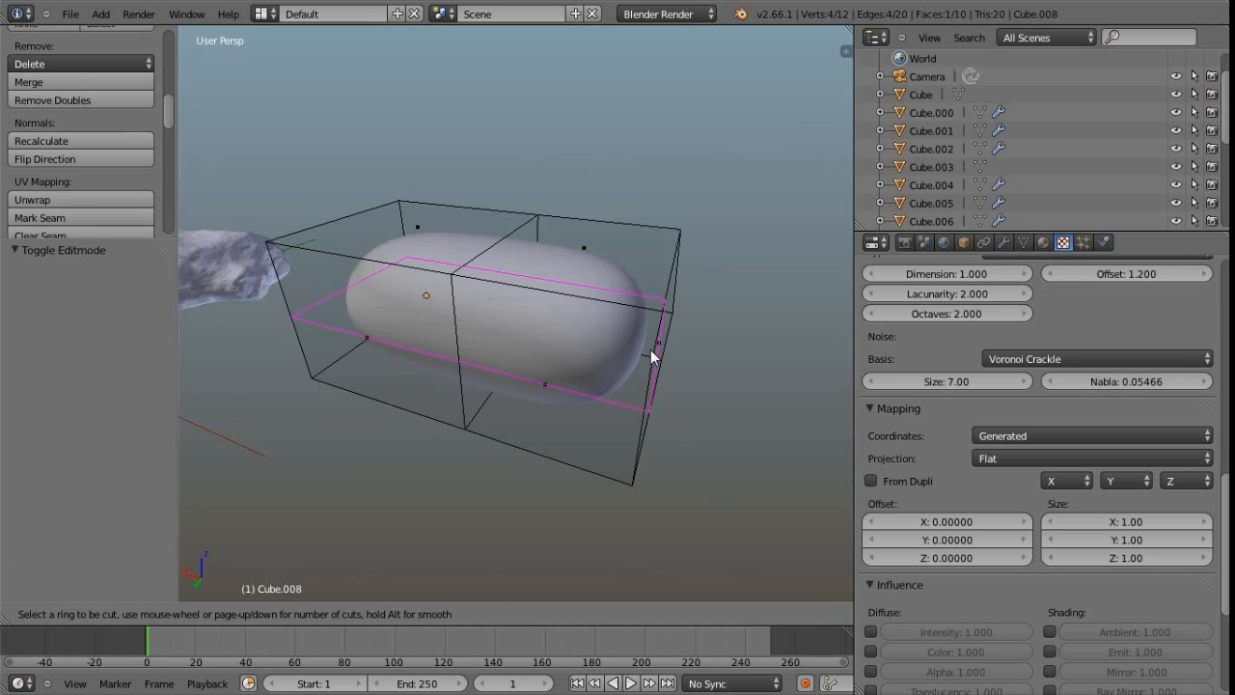
{"action": "left_click", "coordinate": [650, 351]}
{"action": "right_click", "coordinate": [651, 355]}
{"action": "left_click", "coordinate": [651, 356]}
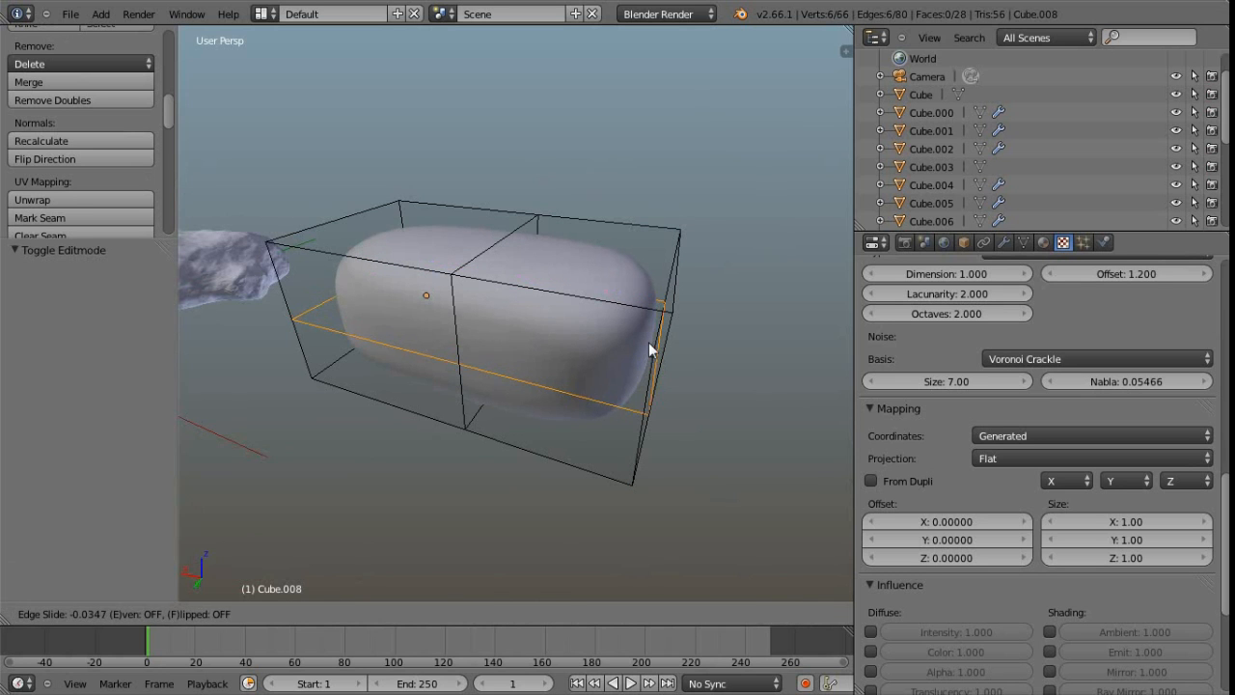
{"action": "left_click", "coordinate": [662, 418]}
{"action": "middle_click_drag", "start_coordinate": [662, 418], "coordinate": [519, 382]}
{"action": "key", "text": "Tab"}
{"action": "key", "text": "Tab"}
Extrude the two adjoining lower faces at the rock's end corner about 2 units outward and view the displaced rock.
{"action": "key", "text": "ctrl+Tab"}
{"action": "left_click", "coordinate": [519, 382]}
{"action": "right_click", "coordinate": [492, 384]}
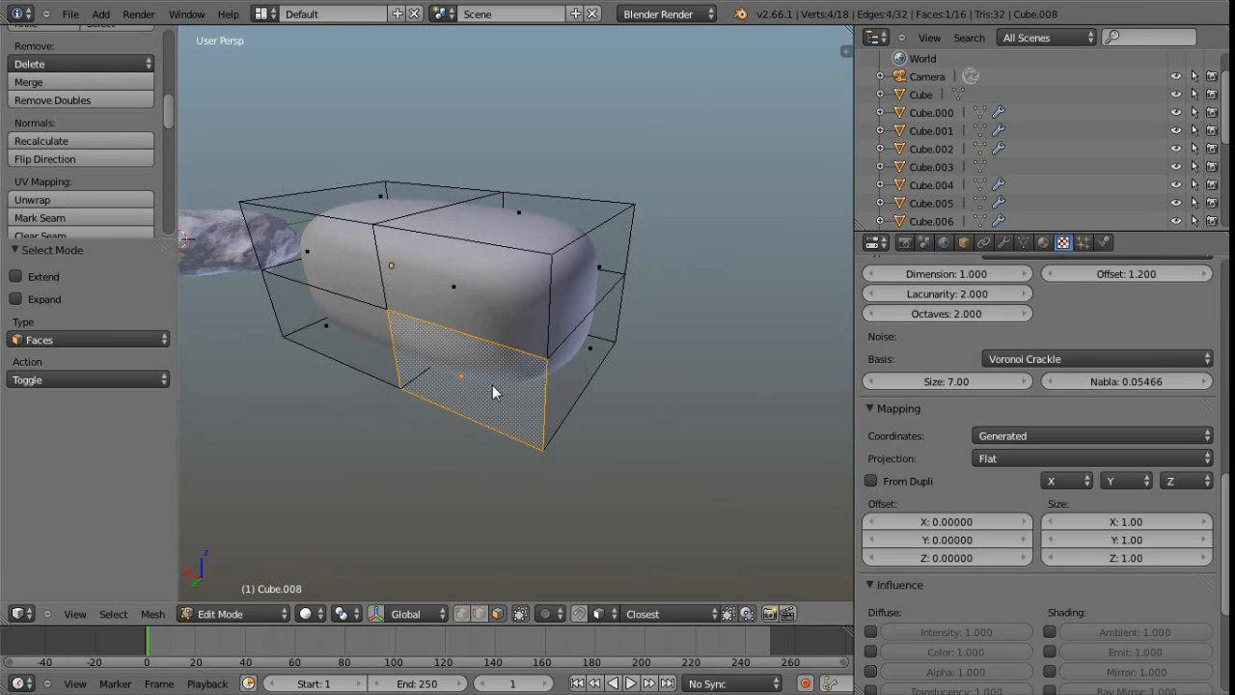
{"action": "right_click", "coordinate": [592, 358], "text": "shift"}
{"action": "scroll", "coordinate": [599, 367], "scroll_direction": "down", "scroll_amount": 3}
{"action": "scroll", "coordinate": [599, 375], "scroll_direction": "down", "scroll_amount": 1}
{"action": "key", "text": "e"}
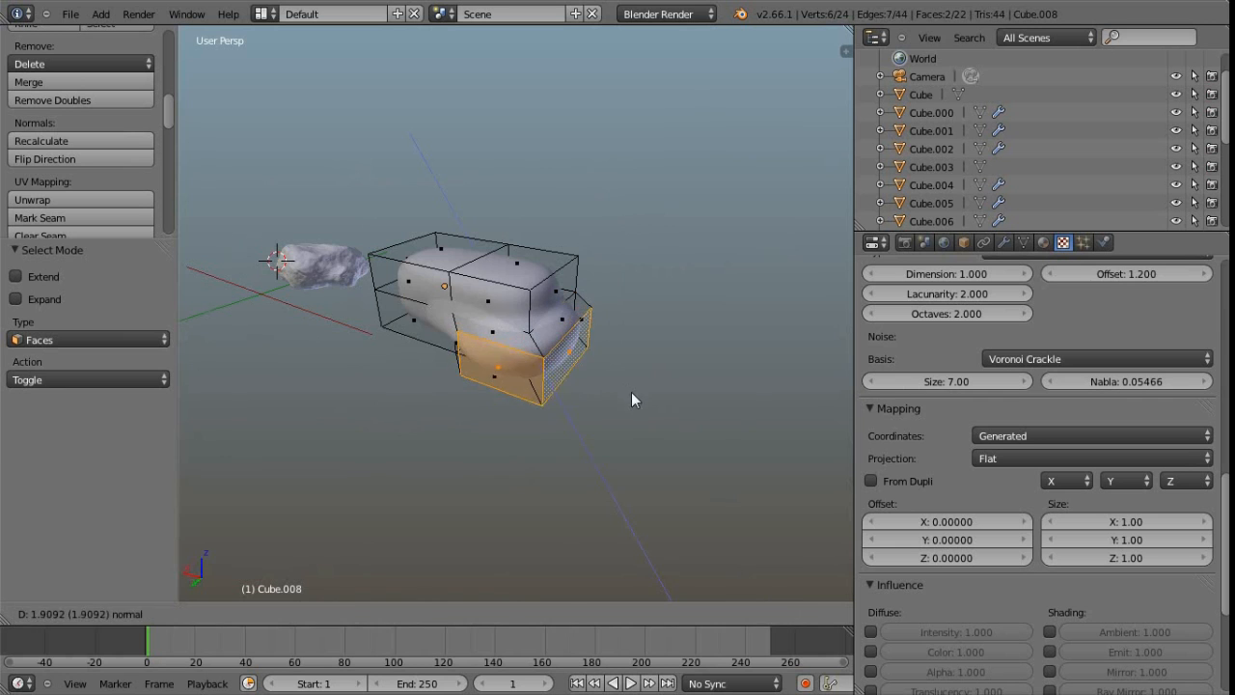
{"action": "left_click", "coordinate": [643, 398]}
{"action": "middle_click_drag", "start_coordinate": [498, 367], "coordinate": [554, 392]}
{"action": "key", "text": "Tab"}
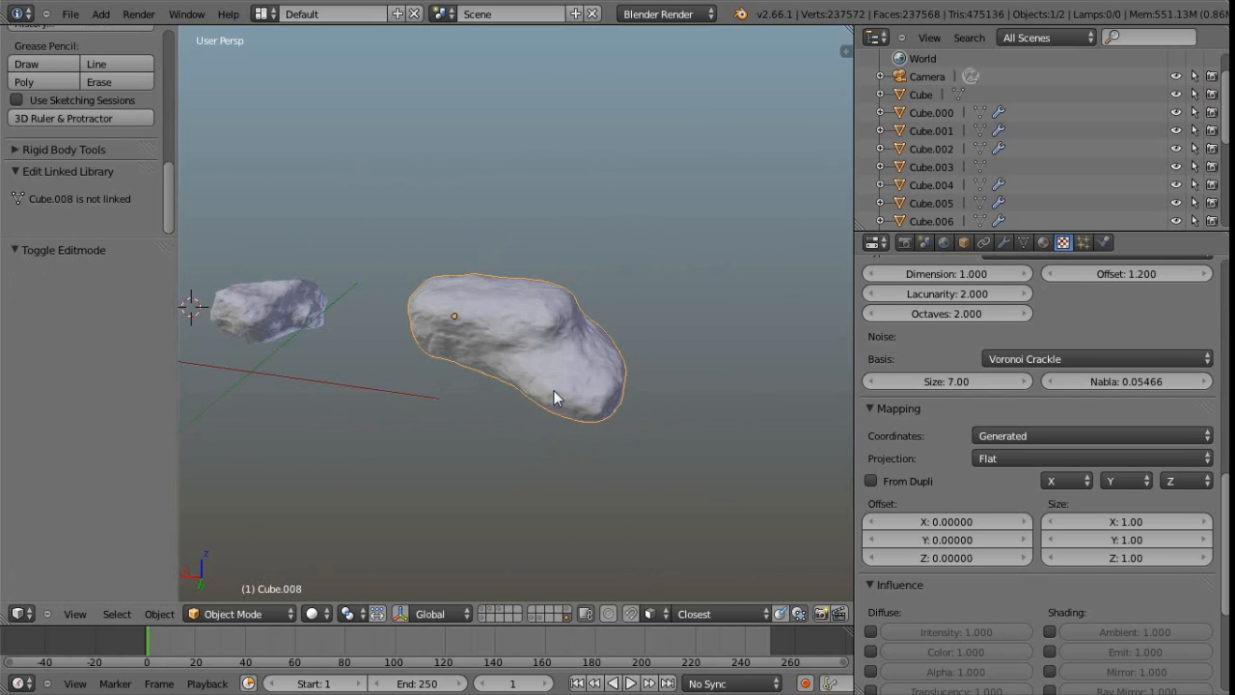
Extrude the lower face on the long side of the base mesh about 2.3 units outward and inspect the displaced rock.
{"action": "scroll", "coordinate": [554, 391], "scroll_direction": "up", "scroll_amount": 3}
{"action": "middle_click_drag", "start_coordinate": [543, 345], "coordinate": [469, 343]}
{"action": "key", "text": "Tab"}
{"action": "right_click", "coordinate": [518, 382]}
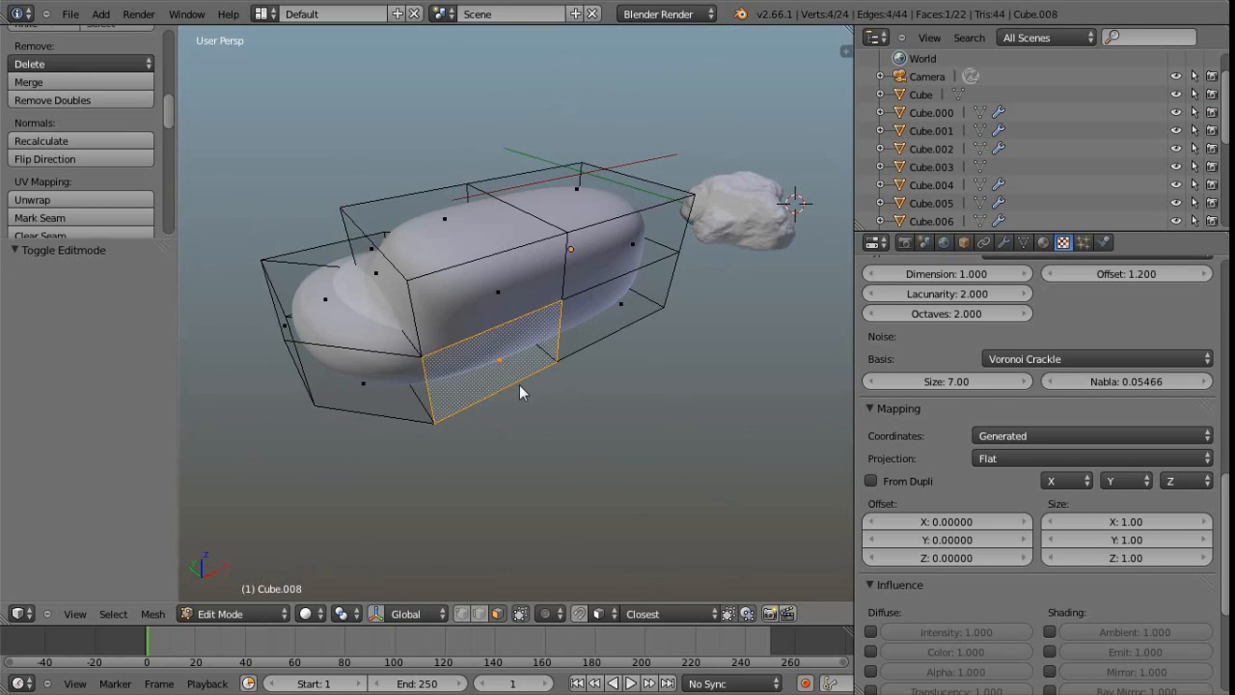
{"action": "key", "text": "e"}
{"action": "left_click", "coordinate": [583, 437]}
{"action": "middle_click_drag", "start_coordinate": [555, 280], "coordinate": [551, 330]}
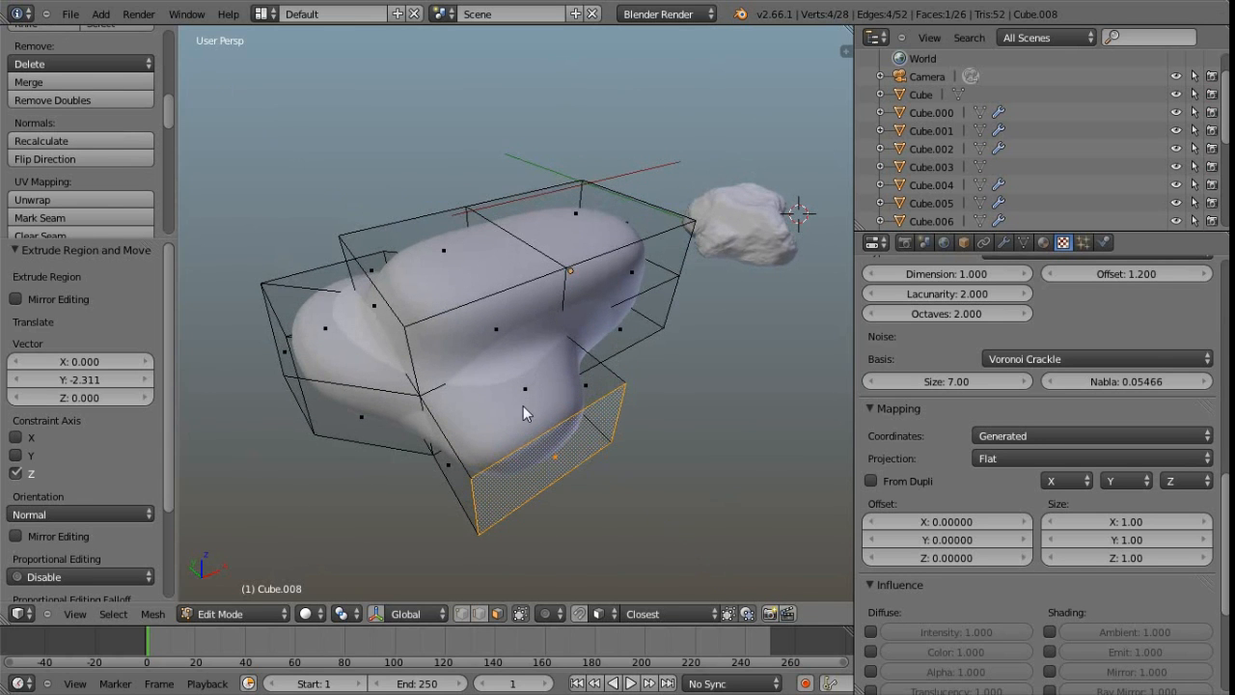
{"action": "key", "text": "Tab"}
{"action": "middle_click_drag", "start_coordinate": [569, 421], "coordinate": [523, 347]}
{"action": "scroll", "coordinate": [563, 346], "scroll_direction": "up", "scroll_amount": 4}
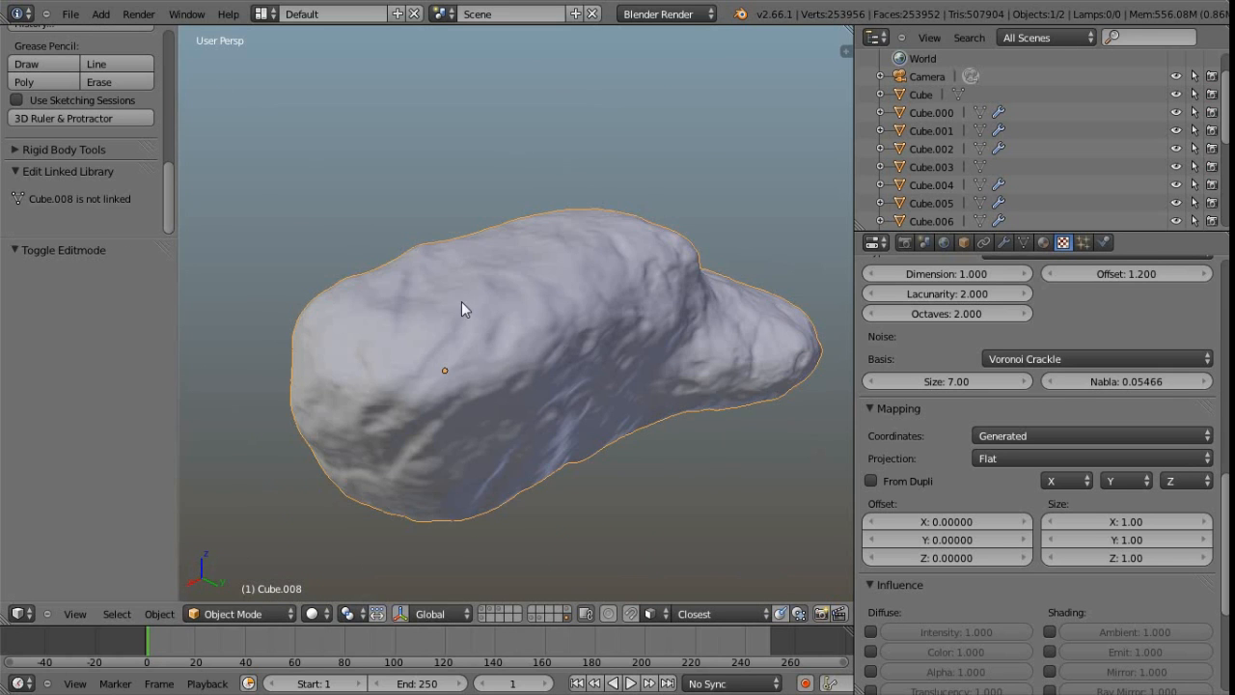
{"action": "middle_click_drag", "start_coordinate": [581, 327], "coordinate": [503, 346]}
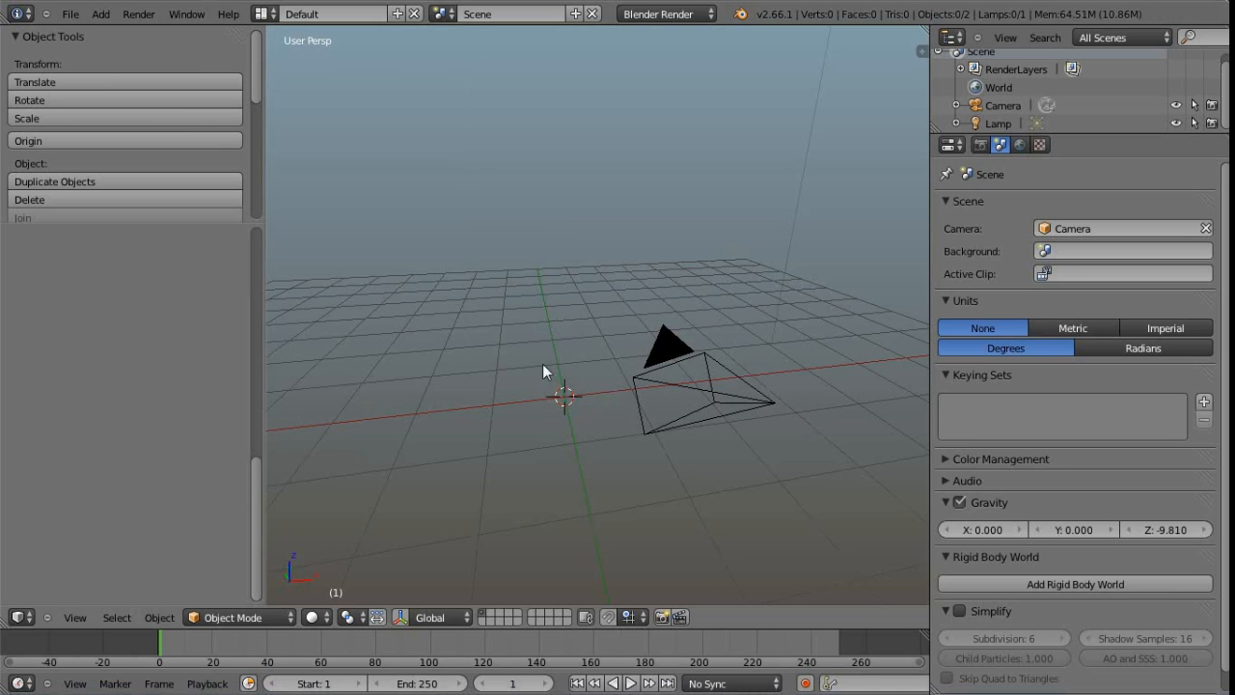
Review the Add Mesh and Add Curve add-ons in the user preferences and close the preferences window.
{"action": "mouse_move", "coordinate": [568, 395]}
{"action": "middle_mouse_down"}
{"action": "mouse_move", "coordinate": [562, 368]}
{"action": "mouse_move", "coordinate": [620, 367]}
{"action": "mouse_move", "coordinate": [592, 383]}
{"action": "mouse_move", "coordinate": [618, 385]}
{"action": "mouse_move", "coordinate": [564, 400]}
{"action": "mouse_move", "coordinate": [628, 397]}
{"action": "mouse_move", "coordinate": [589, 415]}
{"action": "mouse_move", "coordinate": [614, 369]}
{"action": "mouse_move", "coordinate": [589, 407]}
{"action": "mouse_move", "coordinate": [551, 405]}
{"action": "middle_mouse_up"}
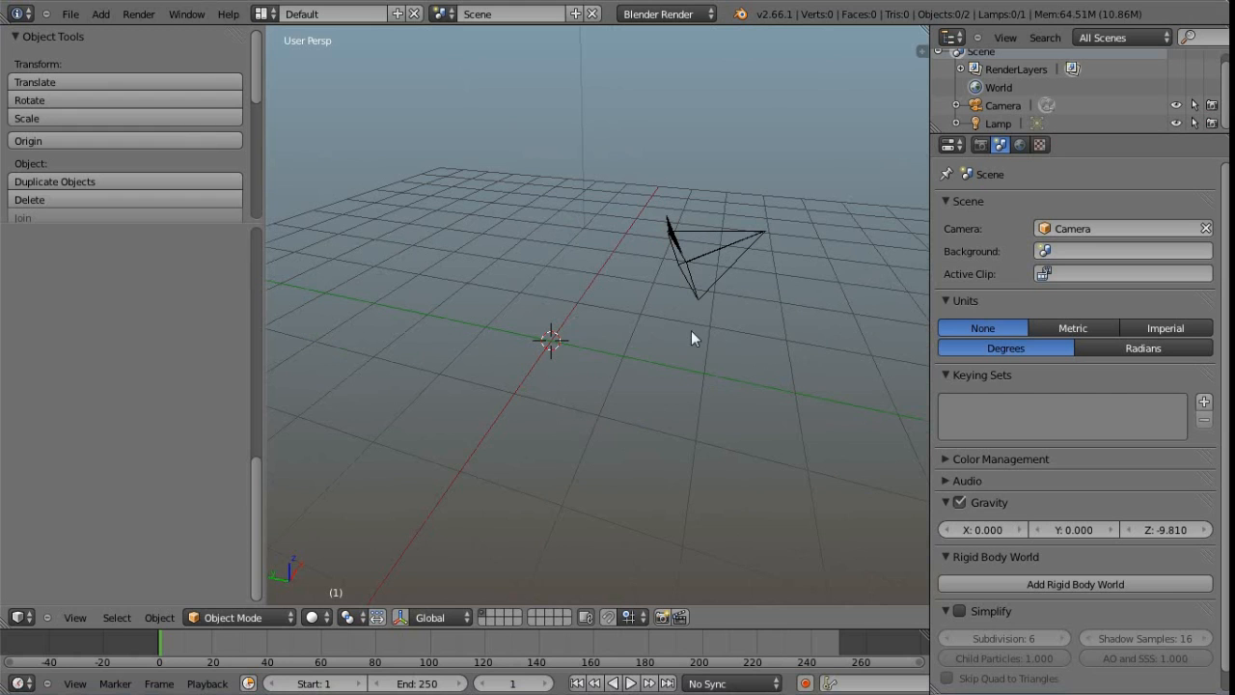
{"action": "left_click", "coordinate": [70, 14]}
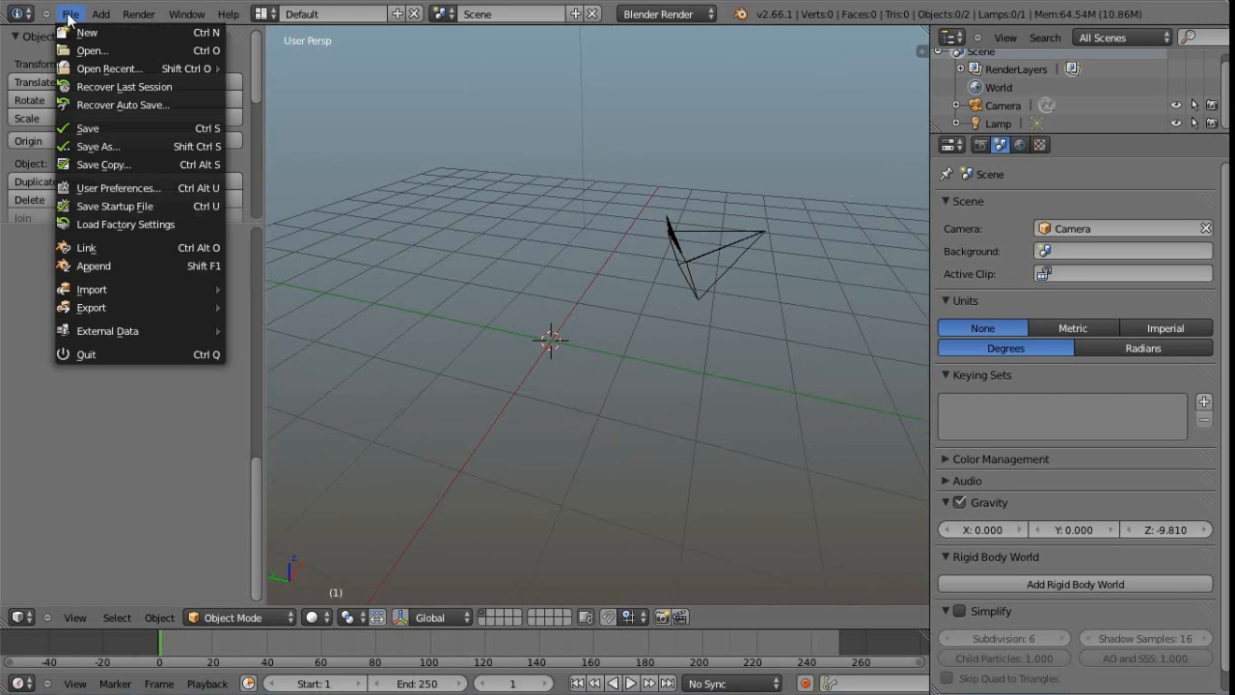
{"action": "left_click", "coordinate": [140, 192]}
{"action": "left_click_drag", "start_coordinate": [357, 37], "coordinate": [591, 114]}
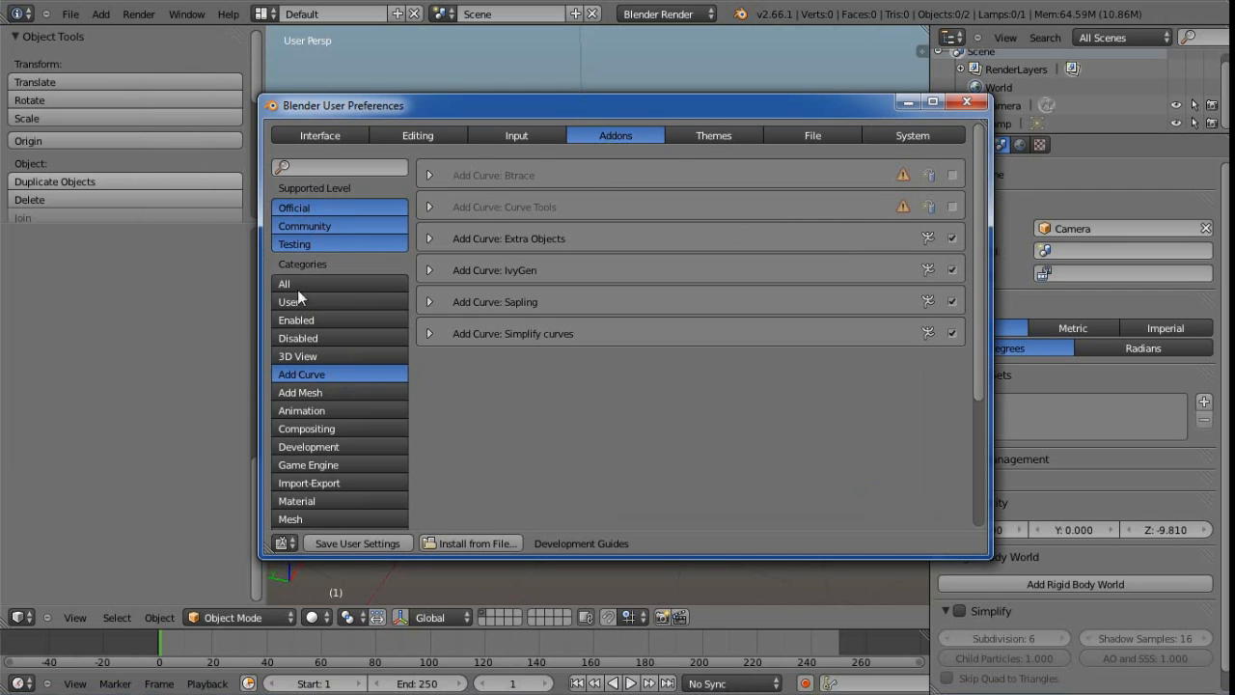
{"action": "left_click", "coordinate": [310, 392]}
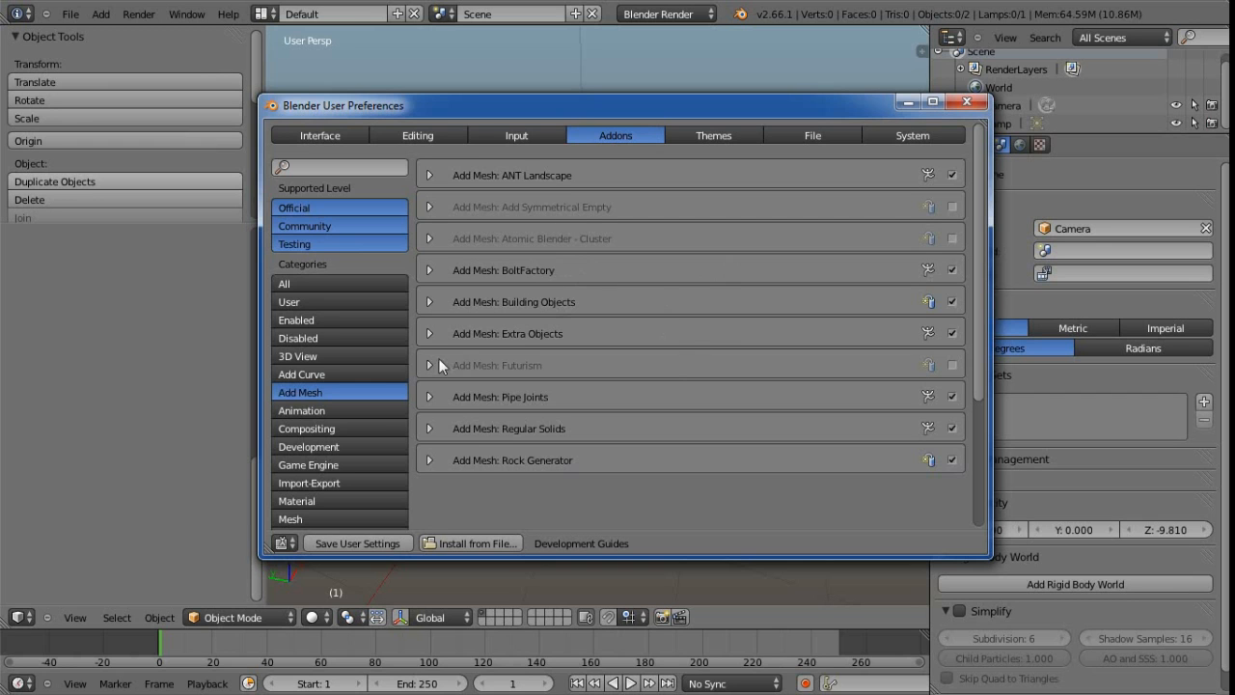
{"action": "left_click", "coordinate": [316, 376]}
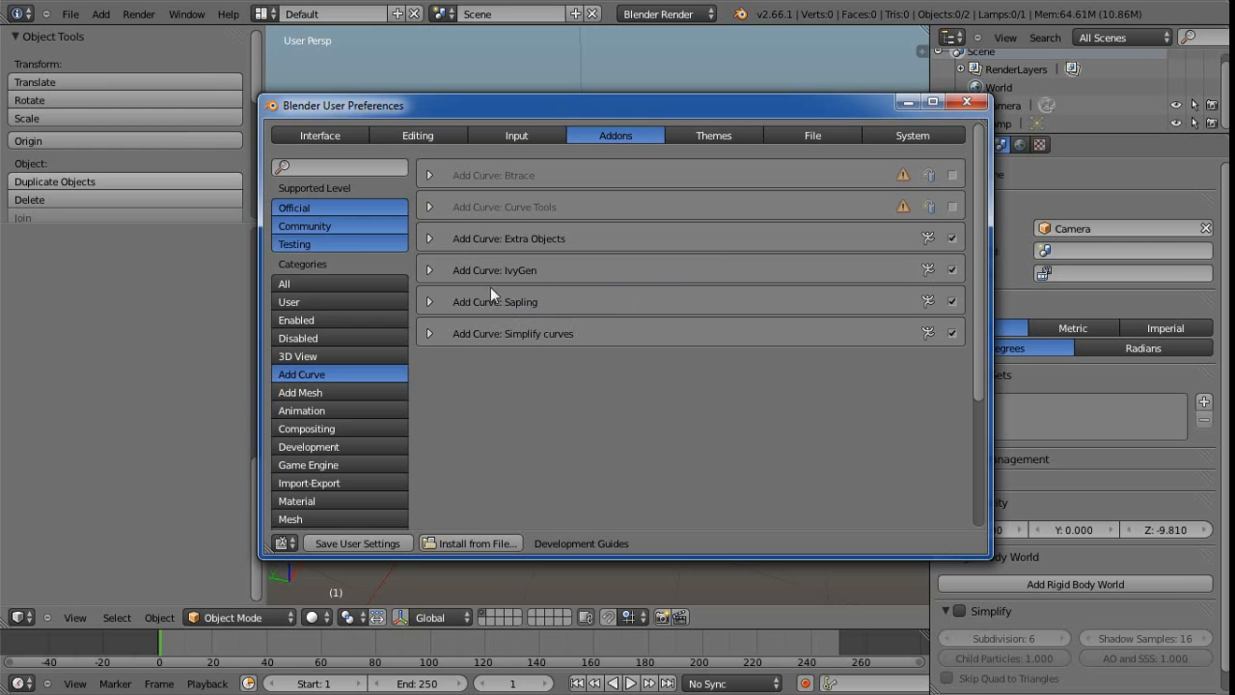
{"action": "left_click", "coordinate": [965, 104]}
Look through the mesh and curve types that can be added, add a Rock Generator mesh, and frame it.
{"action": "key", "text": "shift+a"}
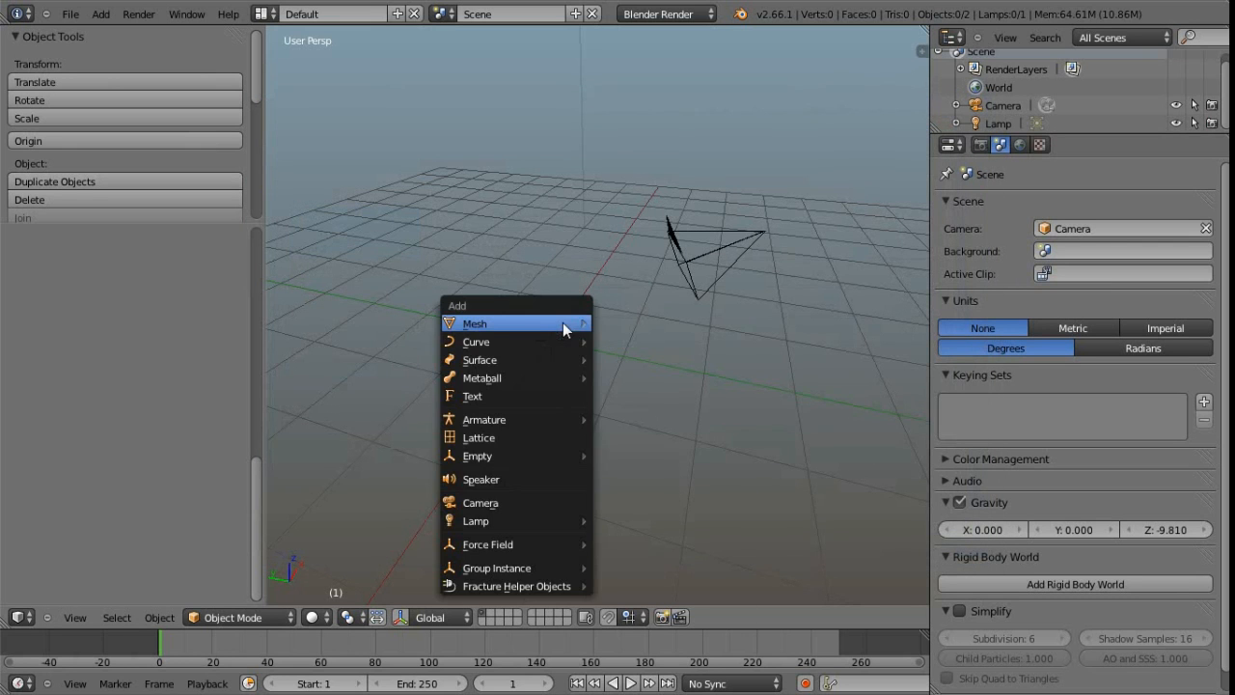
{"action": "mouse_move", "coordinate": [562, 323]}
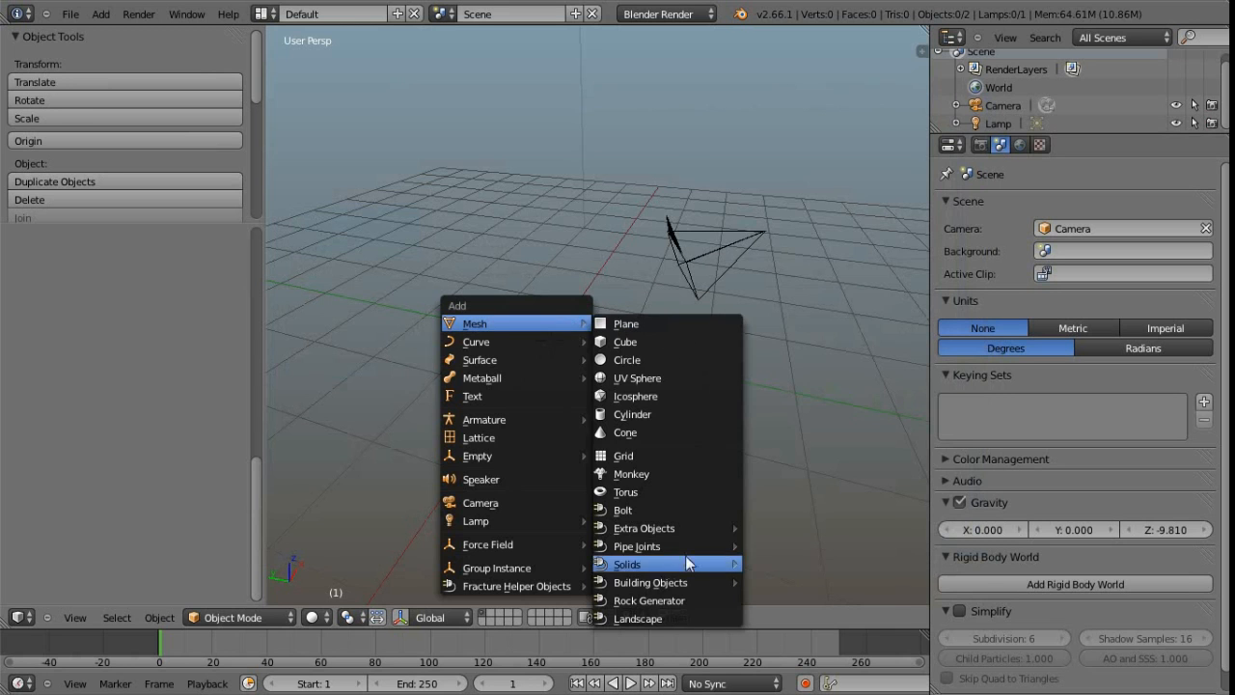
{"action": "mouse_move", "coordinate": [494, 347]}
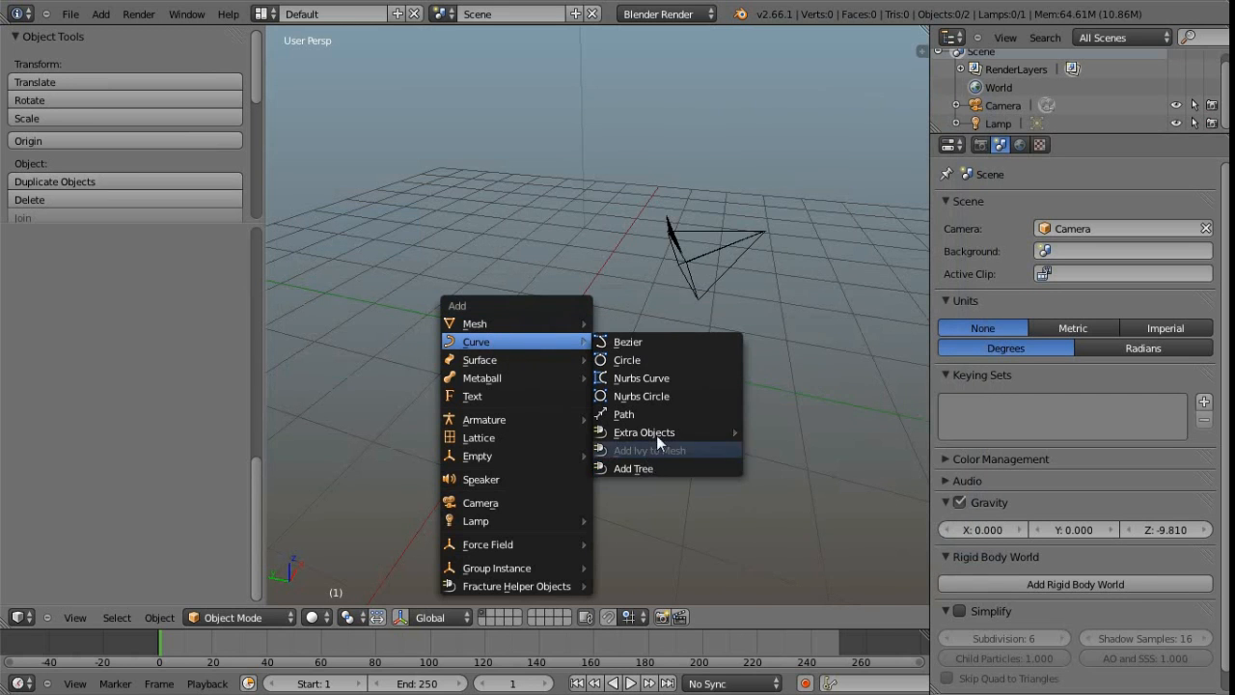
{"action": "mouse_move", "coordinate": [513, 323]}
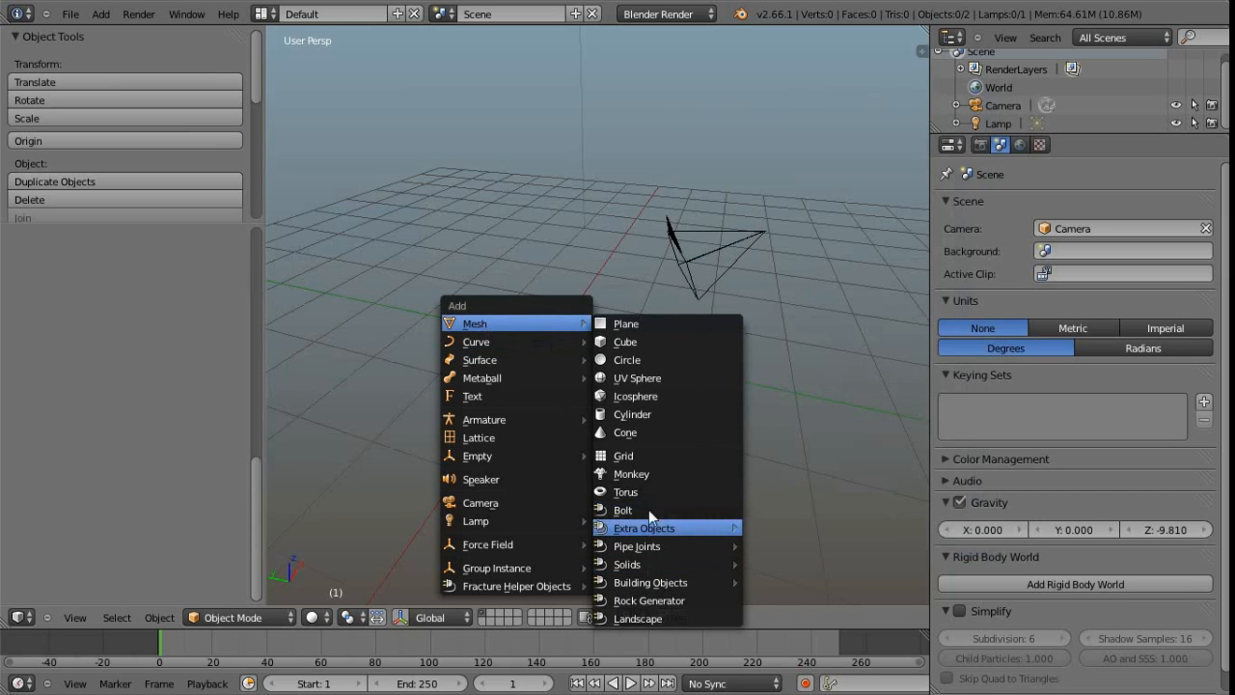
{"action": "mouse_move", "coordinate": [657, 567]}
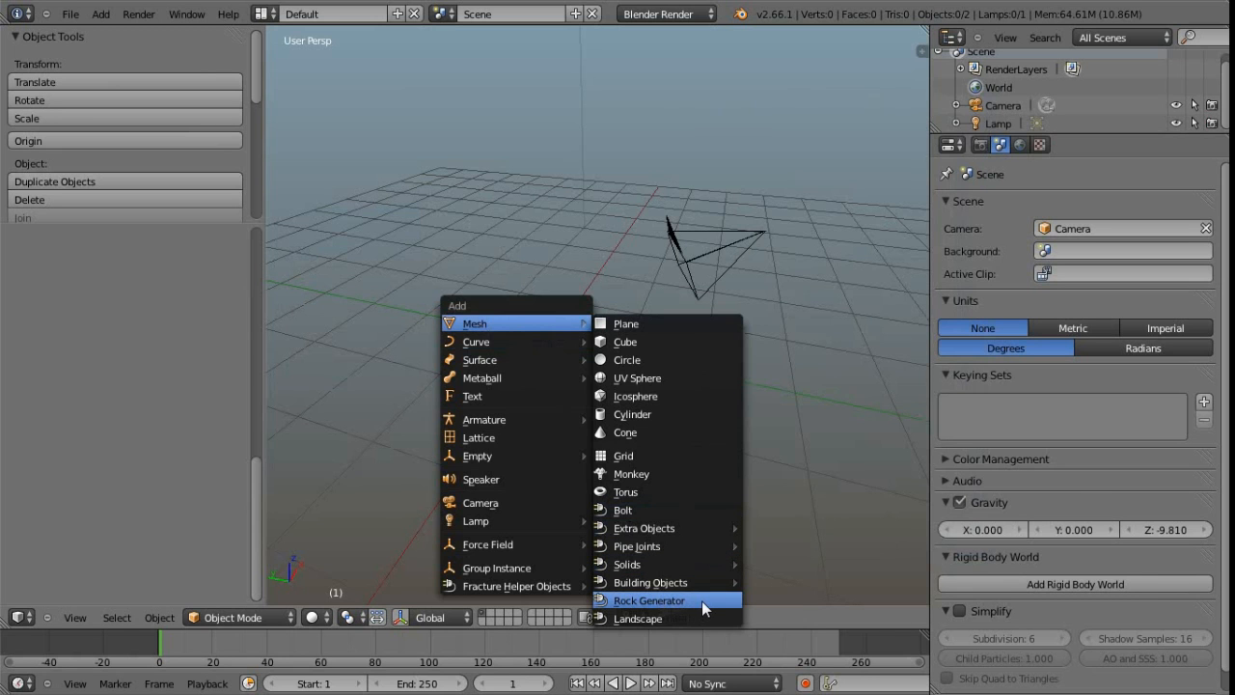
{"action": "left_click", "coordinate": [648, 600]}
{"action": "scroll", "coordinate": [592, 395], "scroll_direction": "down", "scroll_amount": 2}
{"action": "scroll", "coordinate": [545, 333], "scroll_direction": "up", "scroll_amount": 1}
{"action": "mouse_move", "coordinate": [546, 333]}
{"action": "middle_mouse_down"}
{"action": "mouse_move", "coordinate": [678, 372]}
{"action": "mouse_move", "coordinate": [564, 364]}
{"action": "mouse_move", "coordinate": [609, 356]}
{"action": "mouse_move", "coordinate": [579, 373]}
{"action": "mouse_move", "coordinate": [560, 315]}
{"action": "middle_mouse_up"}
{"action": "scroll", "coordinate": [571, 365], "scroll_direction": "up", "scroll_amount": 2}
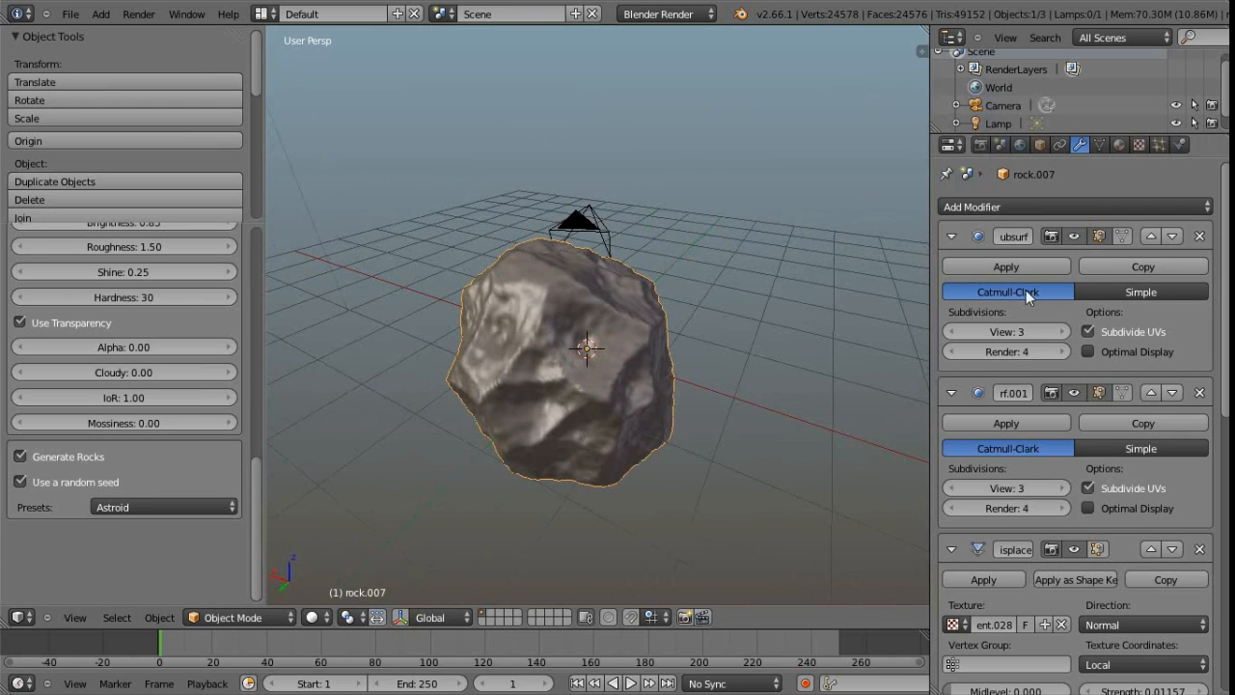
Examine the generated rock's modifier stack, textures, material and generator settings.
{"action": "scroll", "coordinate": [1075, 398], "scroll_direction": "down", "scroll_amount": 10}
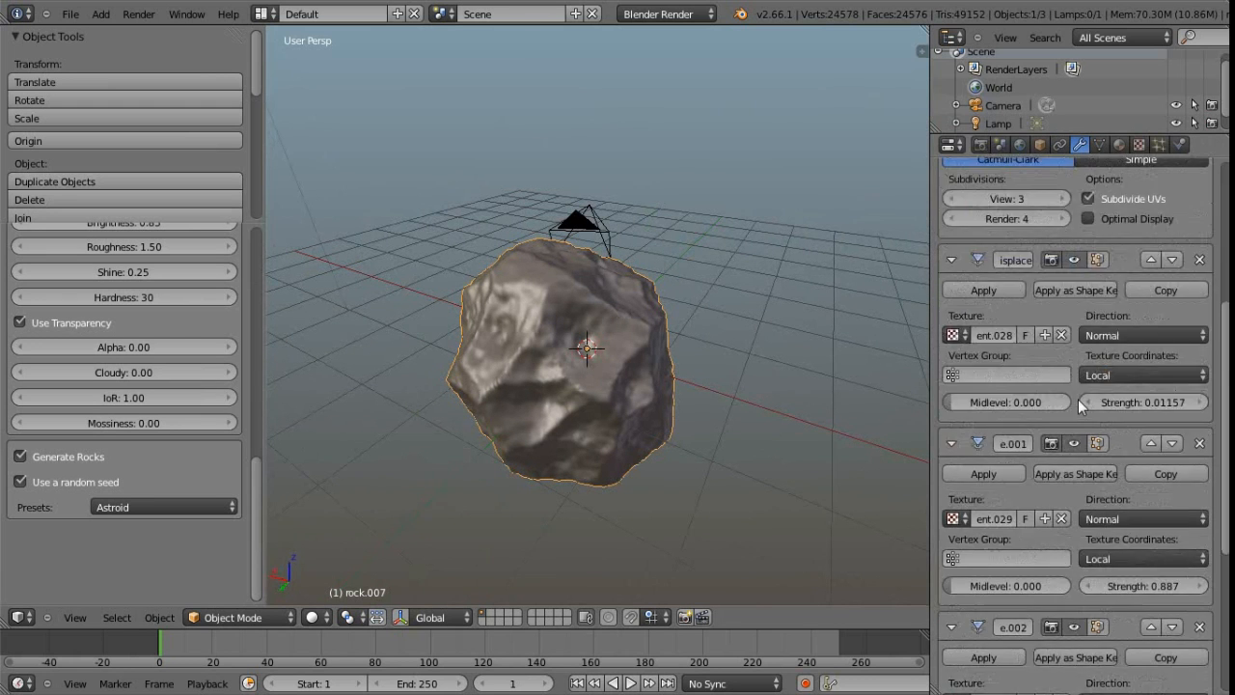
{"action": "scroll", "coordinate": [1085, 452], "scroll_direction": "up", "scroll_amount": 10}
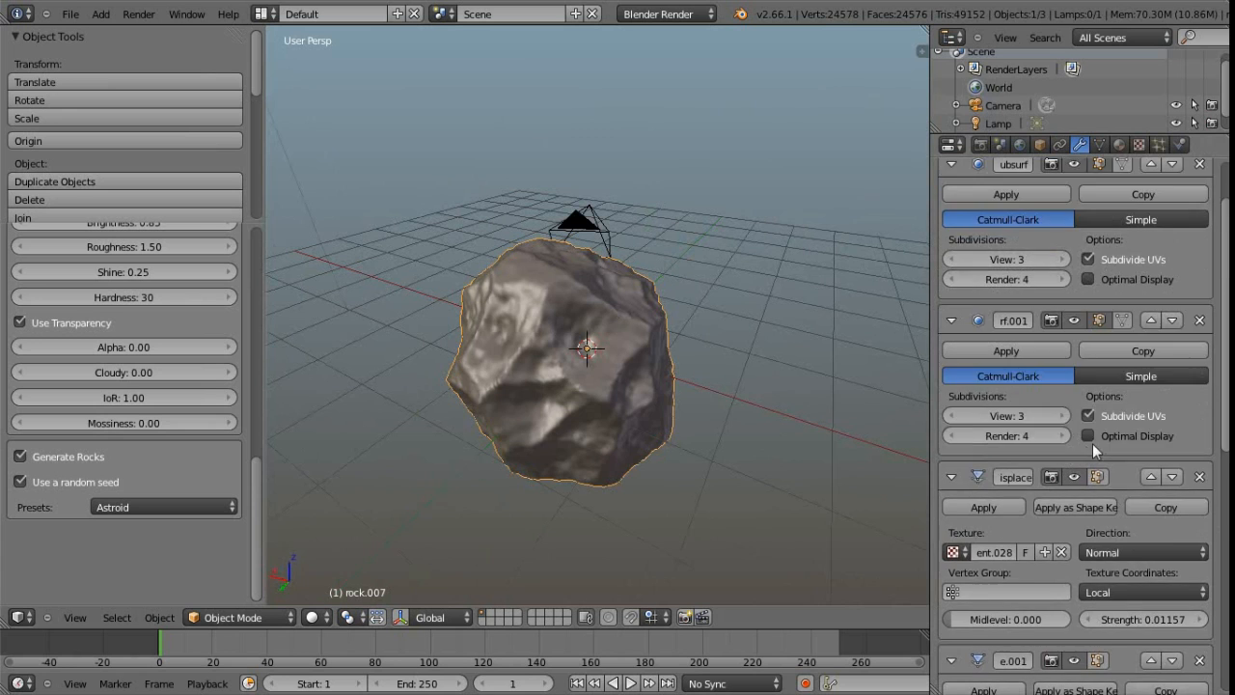
{"action": "left_click", "coordinate": [1138, 144]}
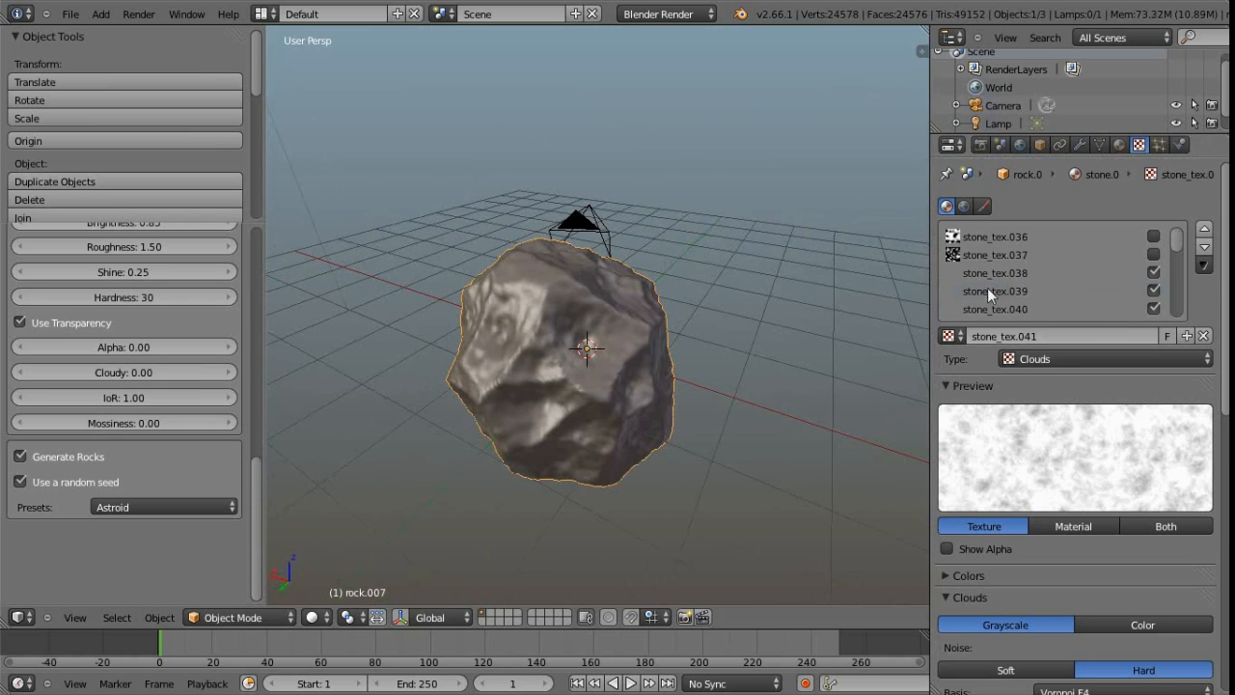
{"action": "scroll", "coordinate": [1015, 250], "scroll_direction": "down", "scroll_amount": 1}
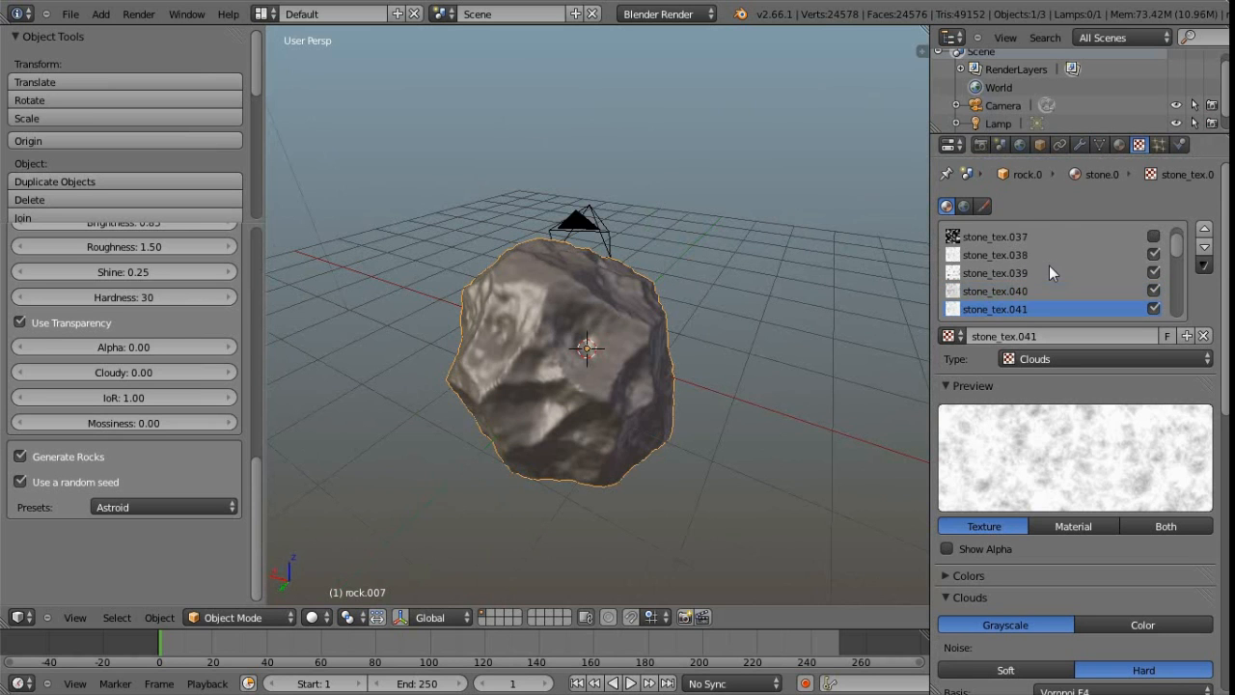
{"action": "left_click", "coordinate": [1117, 145]}
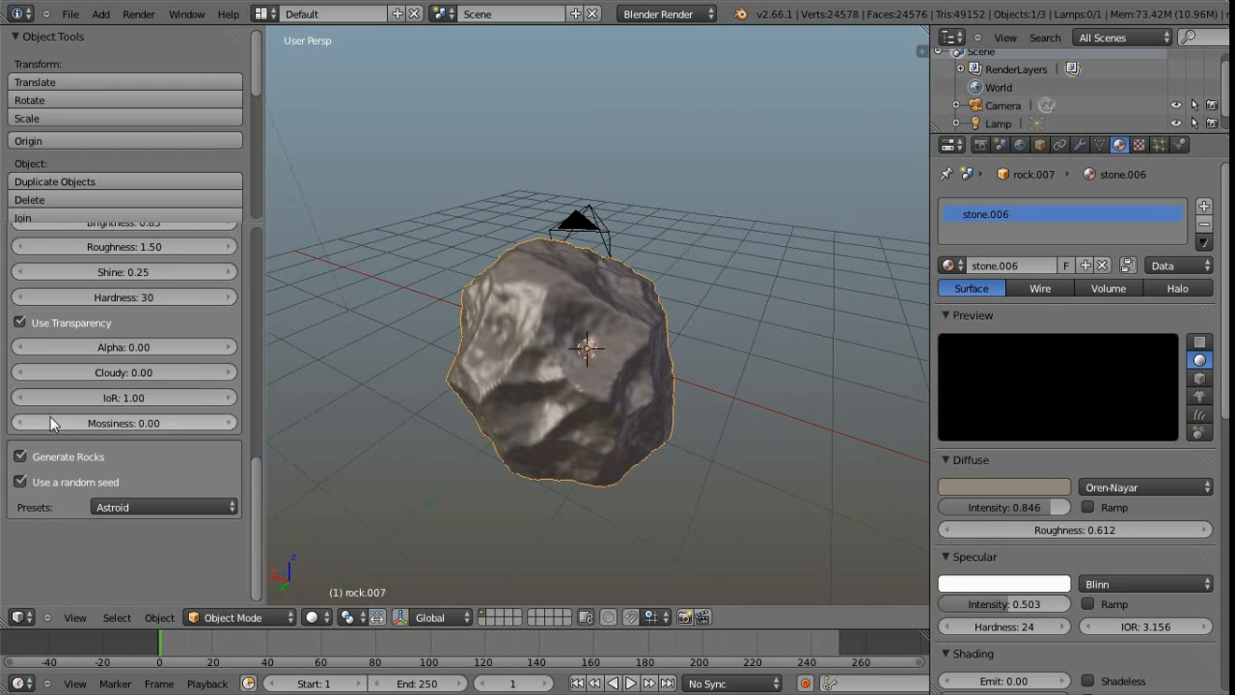
{"action": "scroll", "coordinate": [133, 355], "scroll_direction": "up", "scroll_amount": 4}
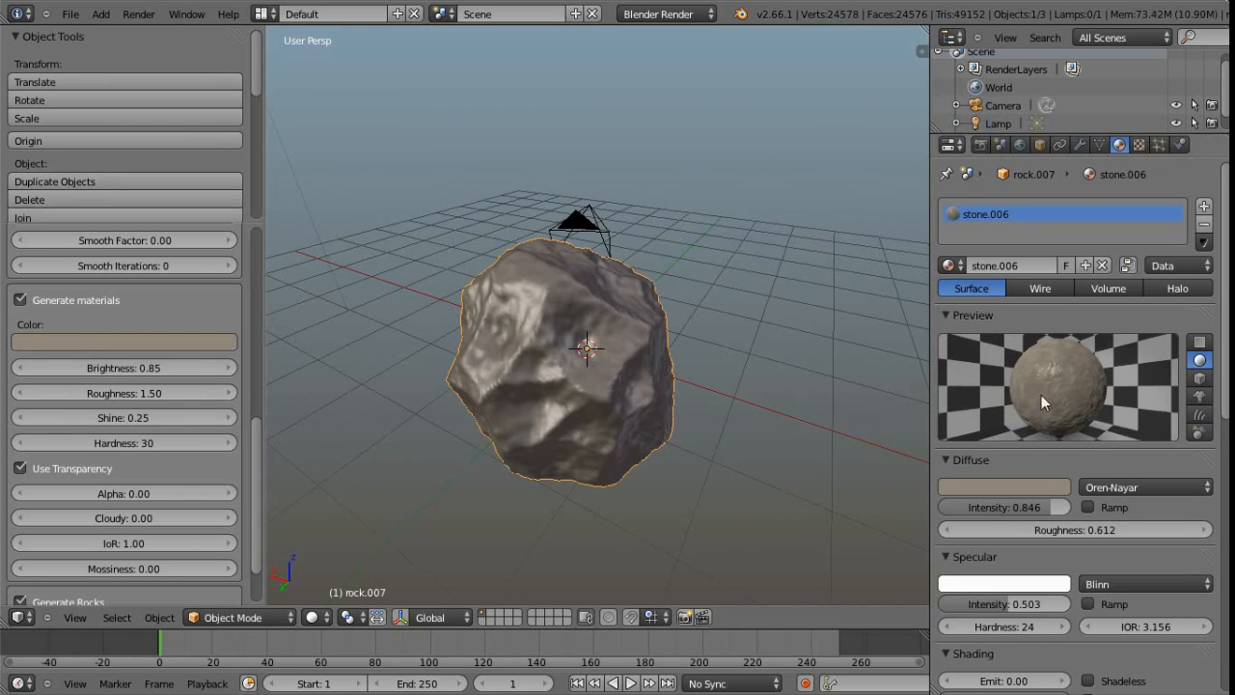
{"action": "scroll", "coordinate": [83, 415], "scroll_direction": "down", "scroll_amount": 2}
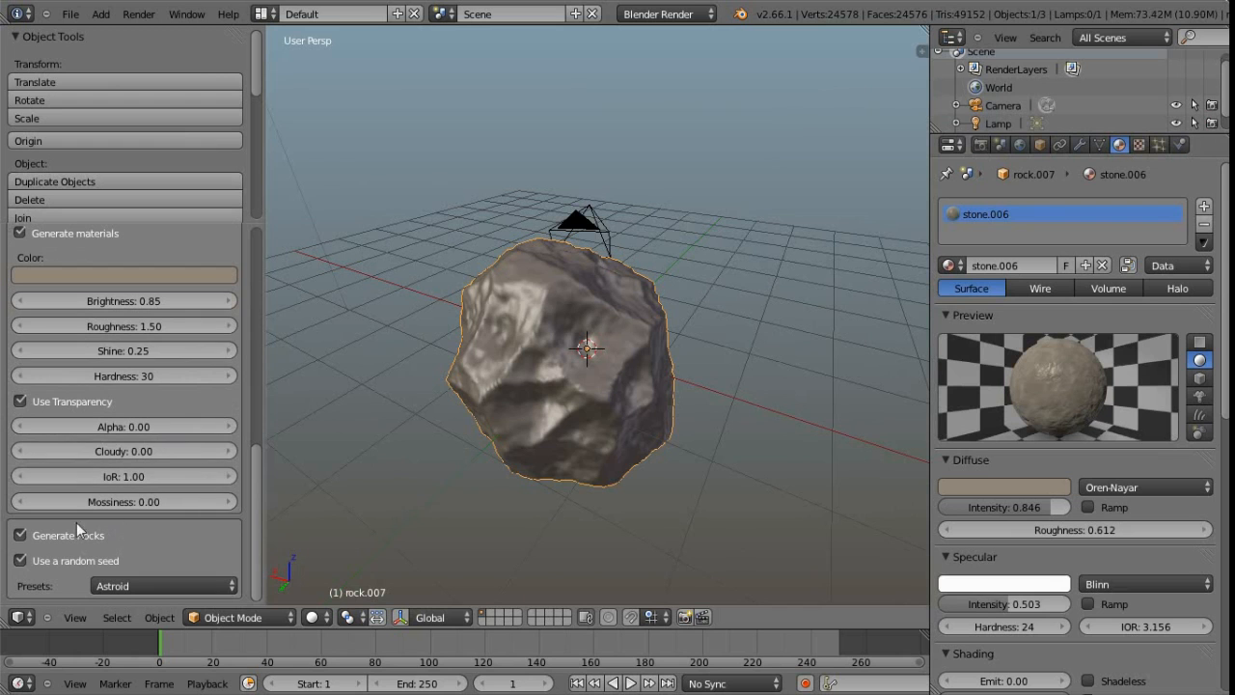
Turn off the random seed for the generated rock and set the user seed to 2.
{"action": "left_click", "coordinate": [22, 561]}
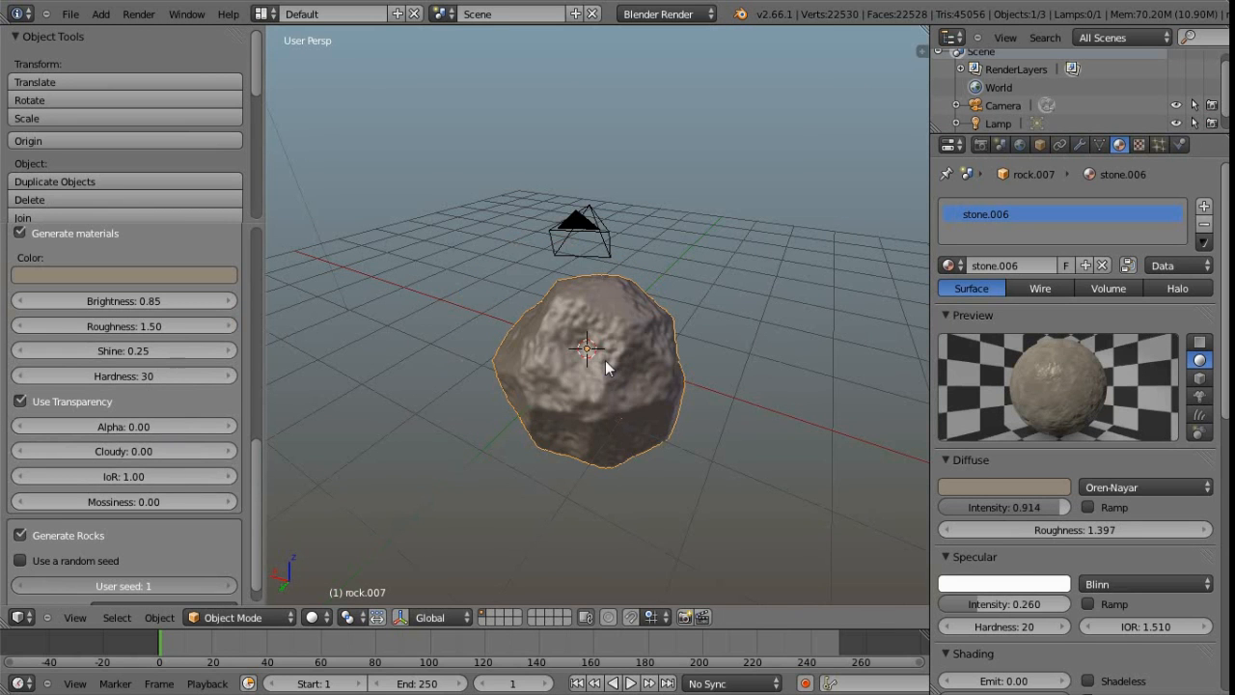
{"action": "middle_click_drag", "start_coordinate": [543, 360], "coordinate": [540, 326]}
{"action": "scroll", "coordinate": [169, 444], "scroll_direction": "down", "scroll_amount": 1}
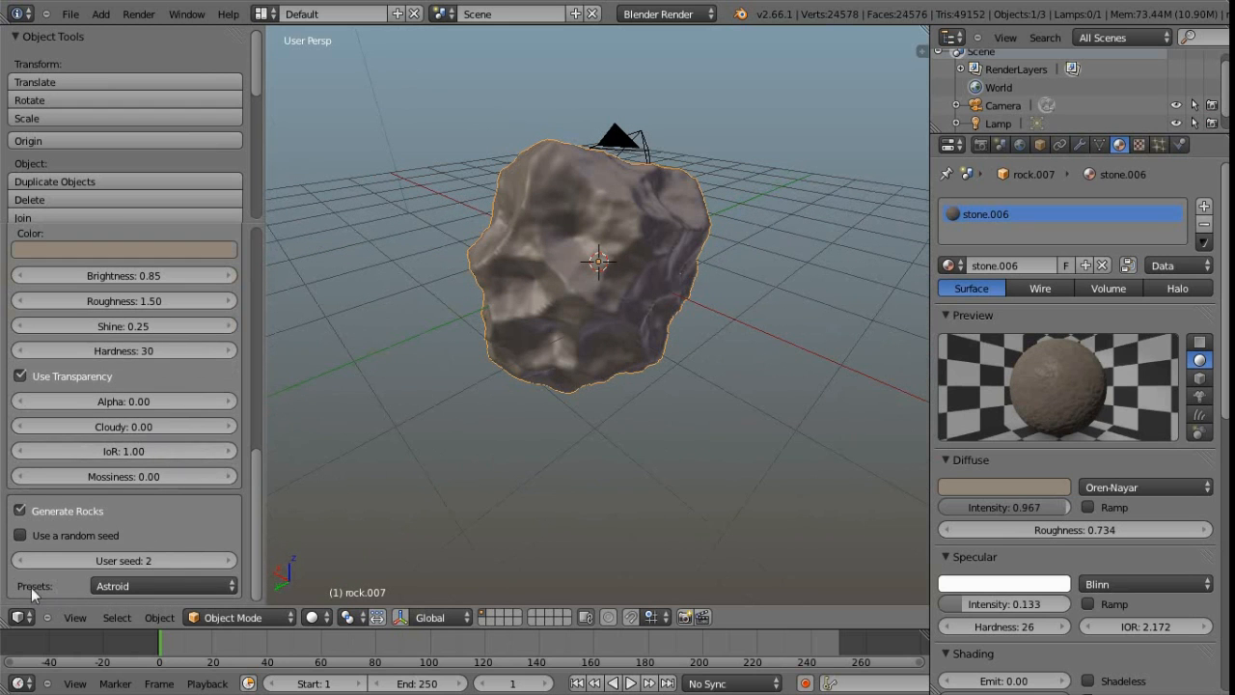
Apply the Sandstone preset to the generated rock and inspect its shape up close.
{"action": "left_click", "coordinate": [165, 586]}
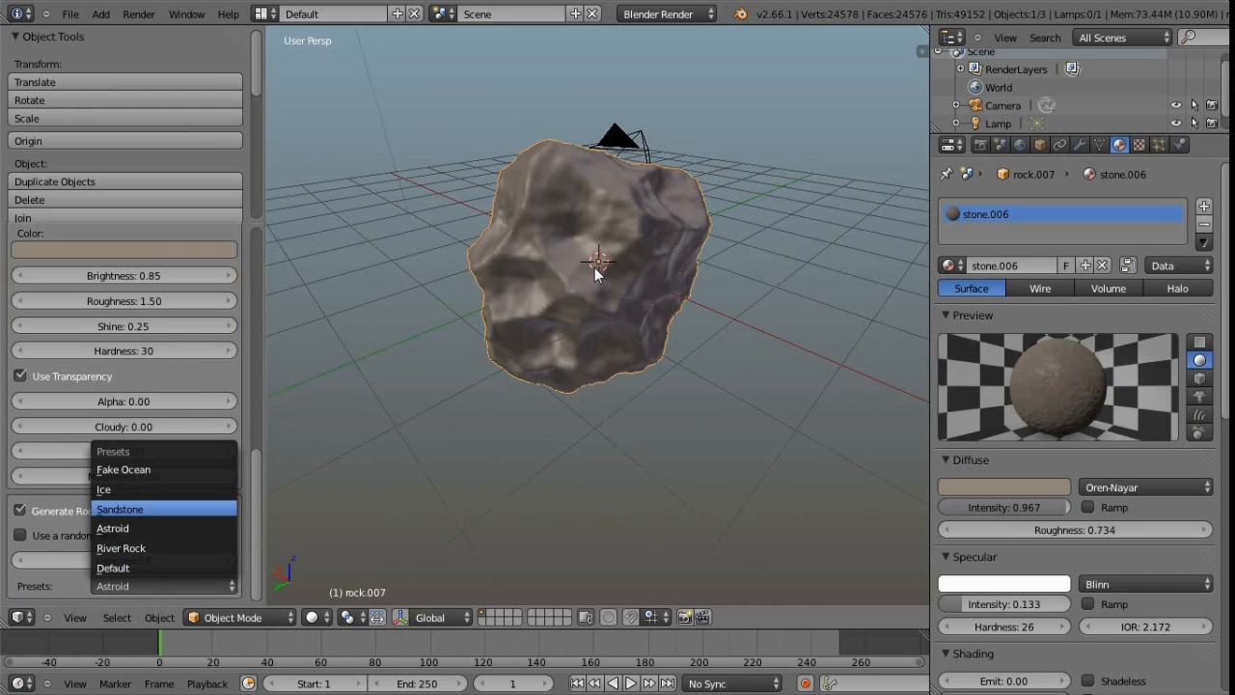
{"action": "key", "text": "Return"}
{"action": "scroll", "coordinate": [541, 286], "scroll_direction": "up", "scroll_amount": 8}
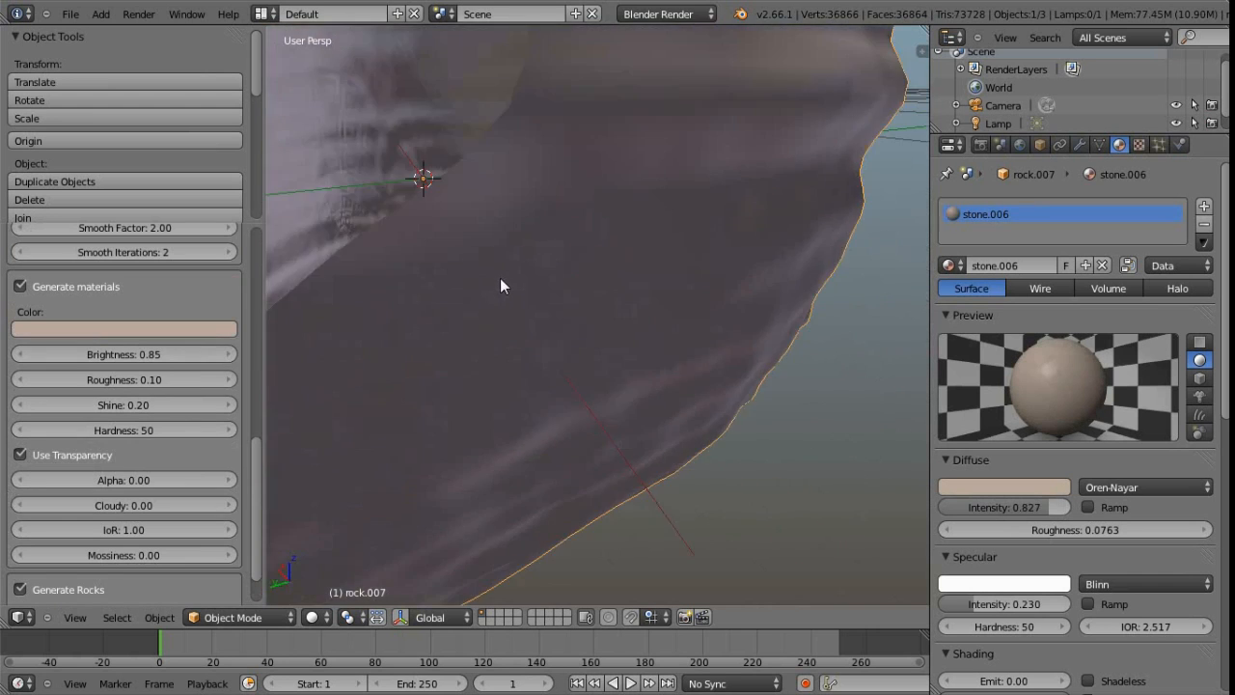
{"action": "scroll", "coordinate": [500, 286], "scroll_direction": "down", "scroll_amount": 6}
{"action": "mouse_move", "coordinate": [504, 284]}
{"action": "middle_mouse_down"}
{"action": "mouse_move", "coordinate": [549, 295]}
{"action": "mouse_move", "coordinate": [515, 293]}
{"action": "middle_mouse_up"}
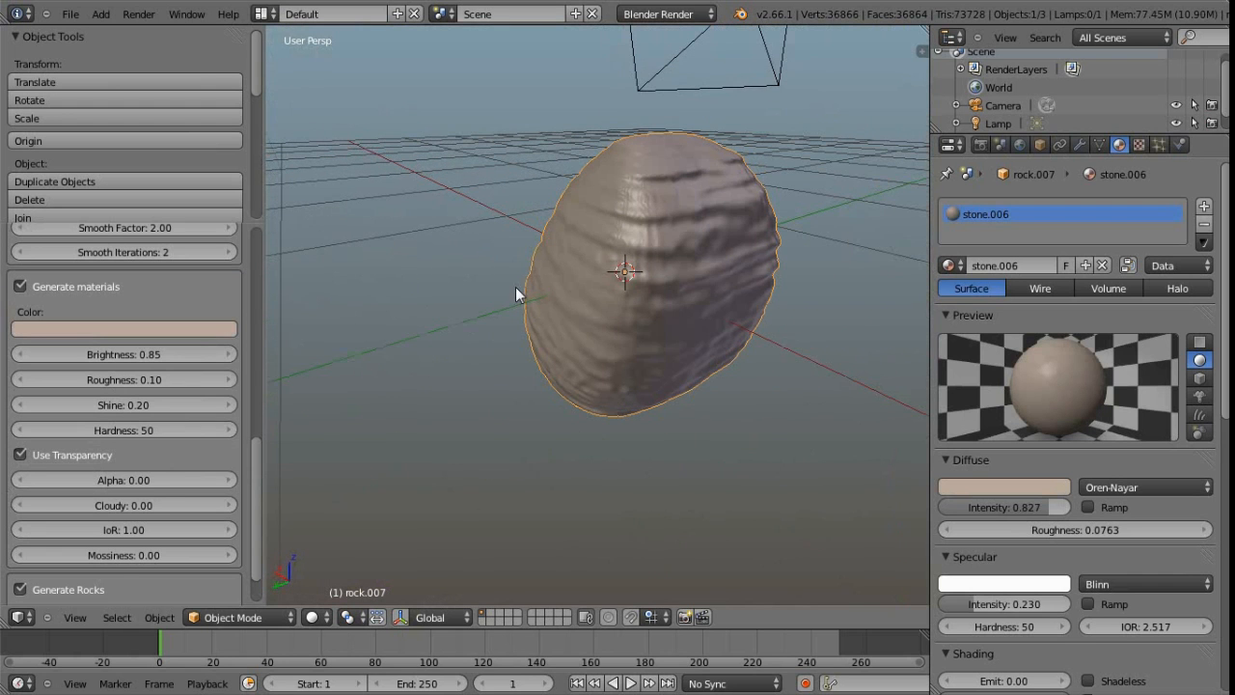
Apply the River Rock preset to the generated rock and inspect its shape and detail settings.
{"action": "scroll", "coordinate": [130, 557], "scroll_direction": "down", "scroll_amount": 2}
{"action": "left_click", "coordinate": [147, 583]}
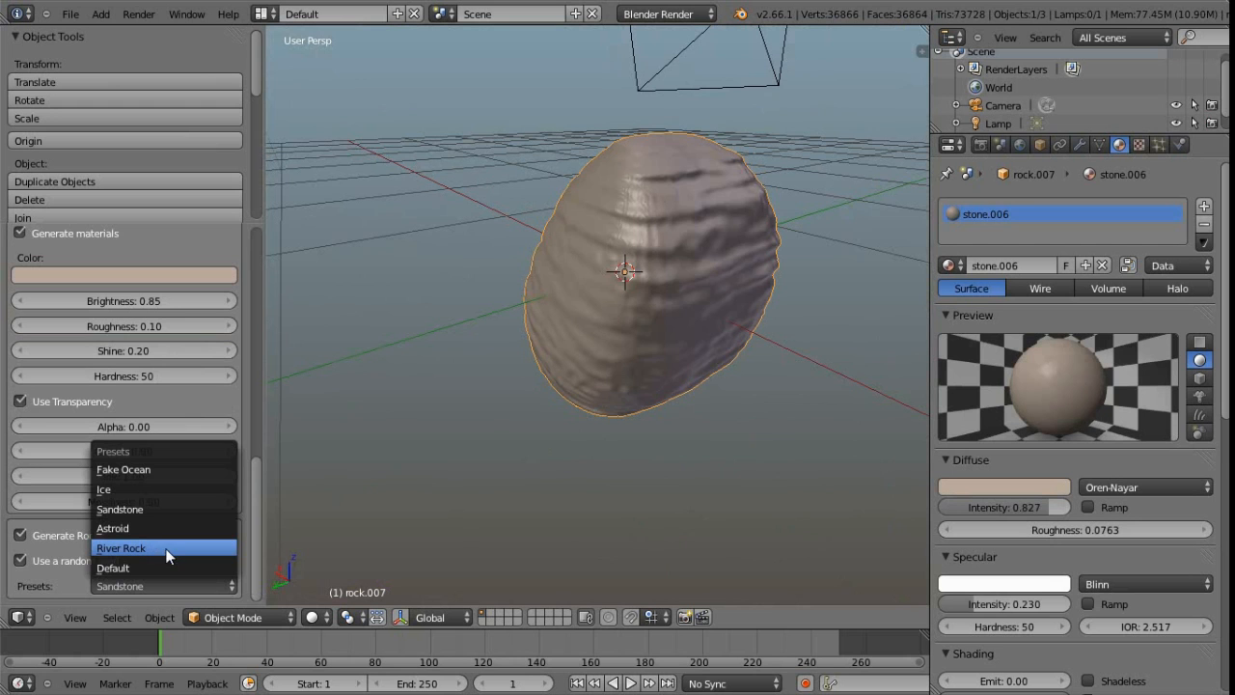
{"action": "left_click", "coordinate": [165, 556]}
{"action": "scroll", "coordinate": [693, 383], "scroll_direction": "down", "scroll_amount": 3}
{"action": "middle_click_drag", "start_coordinate": [676, 378], "coordinate": [639, 403]}
{"action": "scroll", "coordinate": [596, 356], "scroll_direction": "up", "scroll_amount": 3}
{"action": "scroll", "coordinate": [120, 376], "scroll_direction": "up", "scroll_amount": 10}
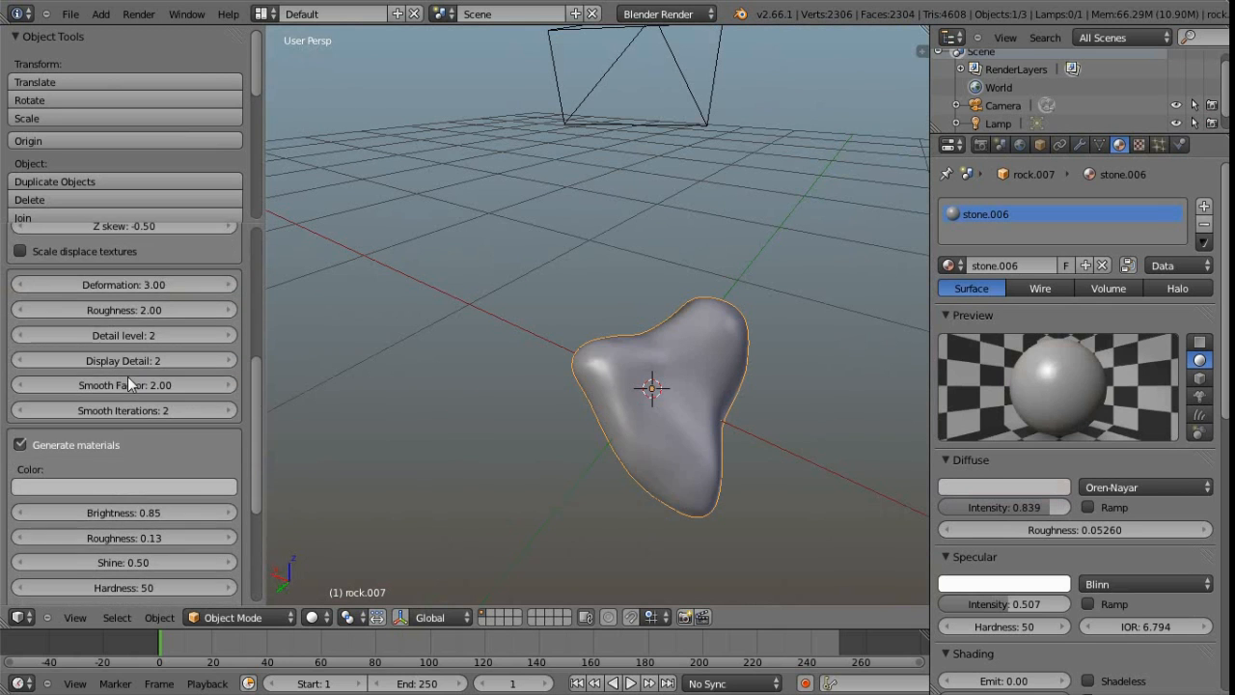
Examine the River Rock's scale, skew, deformation, smoothing and material settings in the rock generator.
{"action": "scroll", "coordinate": [142, 378], "scroll_direction": "up", "scroll_amount": 3}
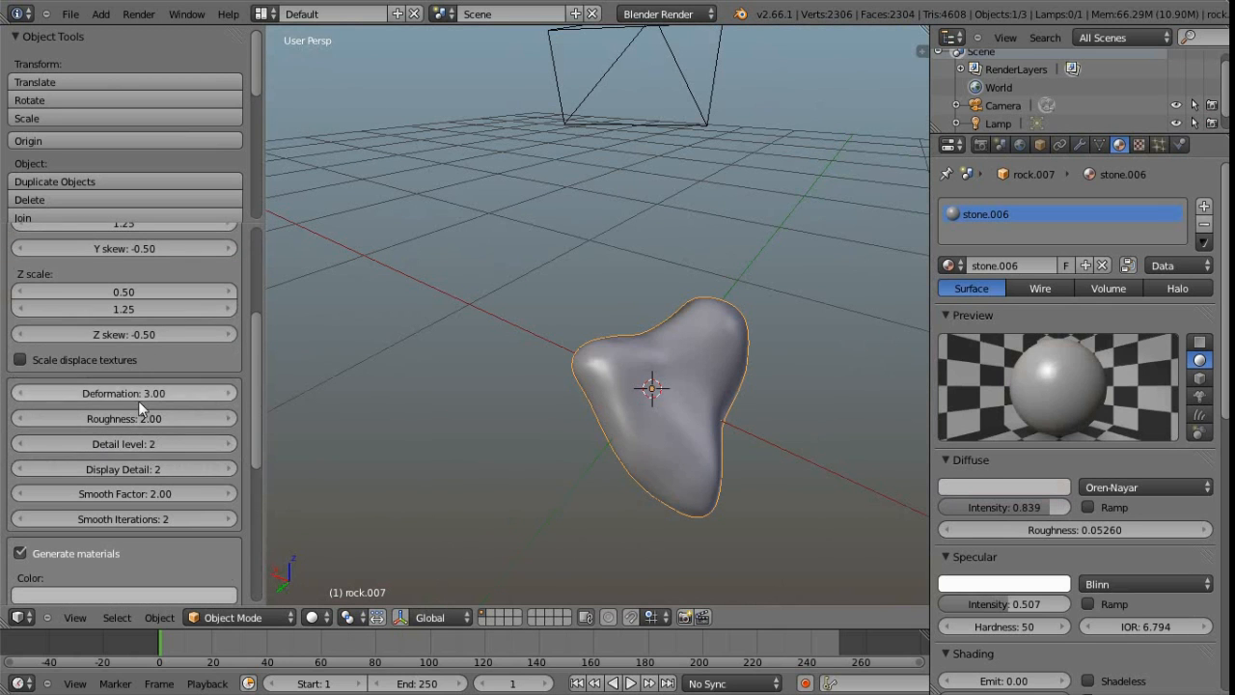
{"action": "scroll", "coordinate": [113, 455], "scroll_direction": "up", "scroll_amount": 8}
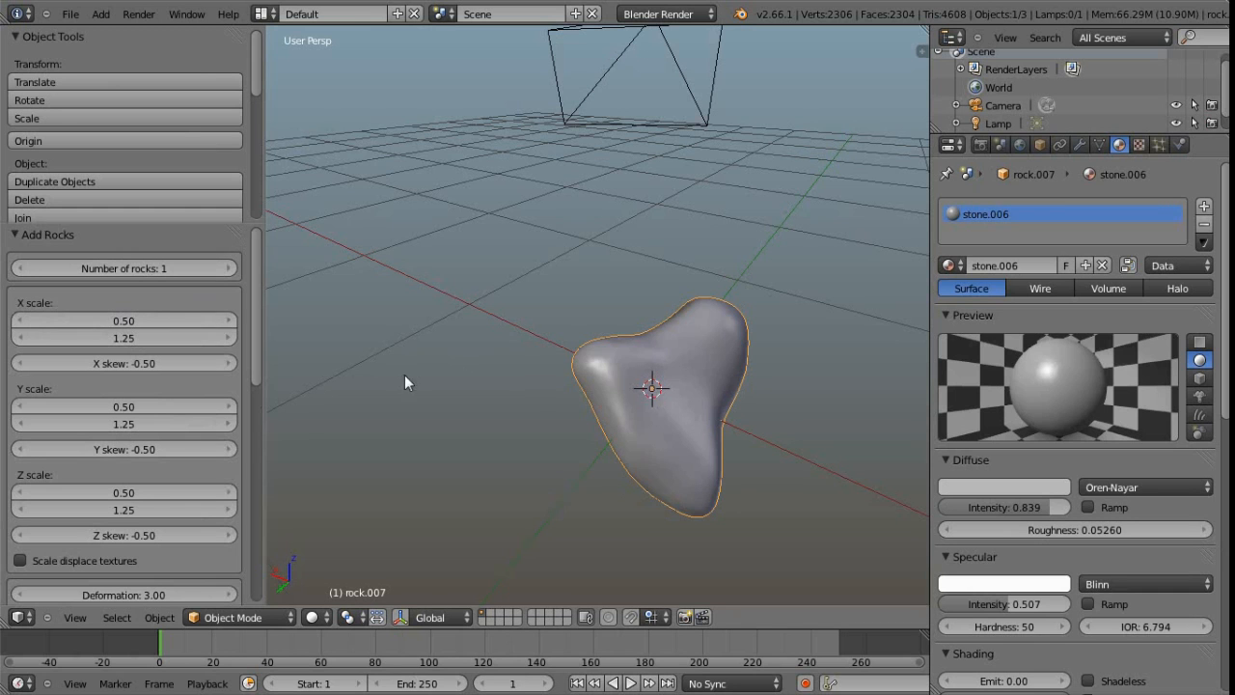
{"action": "scroll", "coordinate": [132, 397], "scroll_direction": "down", "scroll_amount": 3}
{"action": "scroll", "coordinate": [120, 387], "scroll_direction": "down", "scroll_amount": 1}
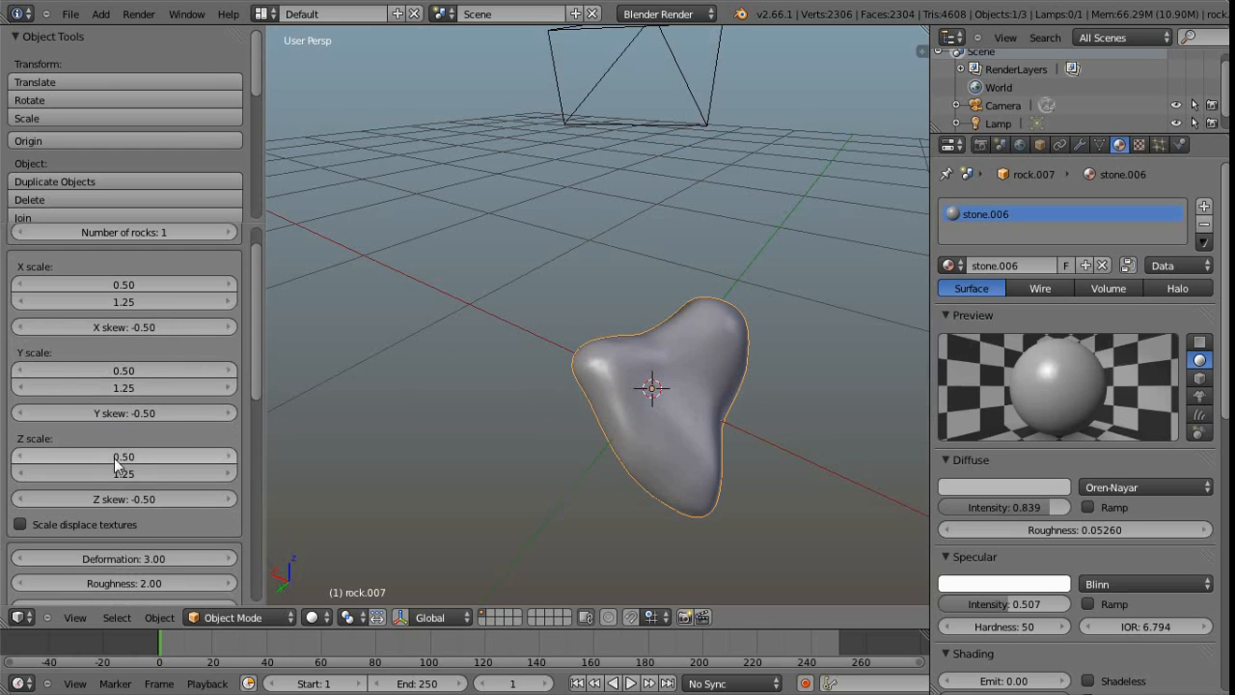
{"action": "scroll", "coordinate": [119, 458], "scroll_direction": "down", "scroll_amount": 3}
{"action": "scroll", "coordinate": [119, 458], "scroll_direction": "down", "scroll_amount": 2}
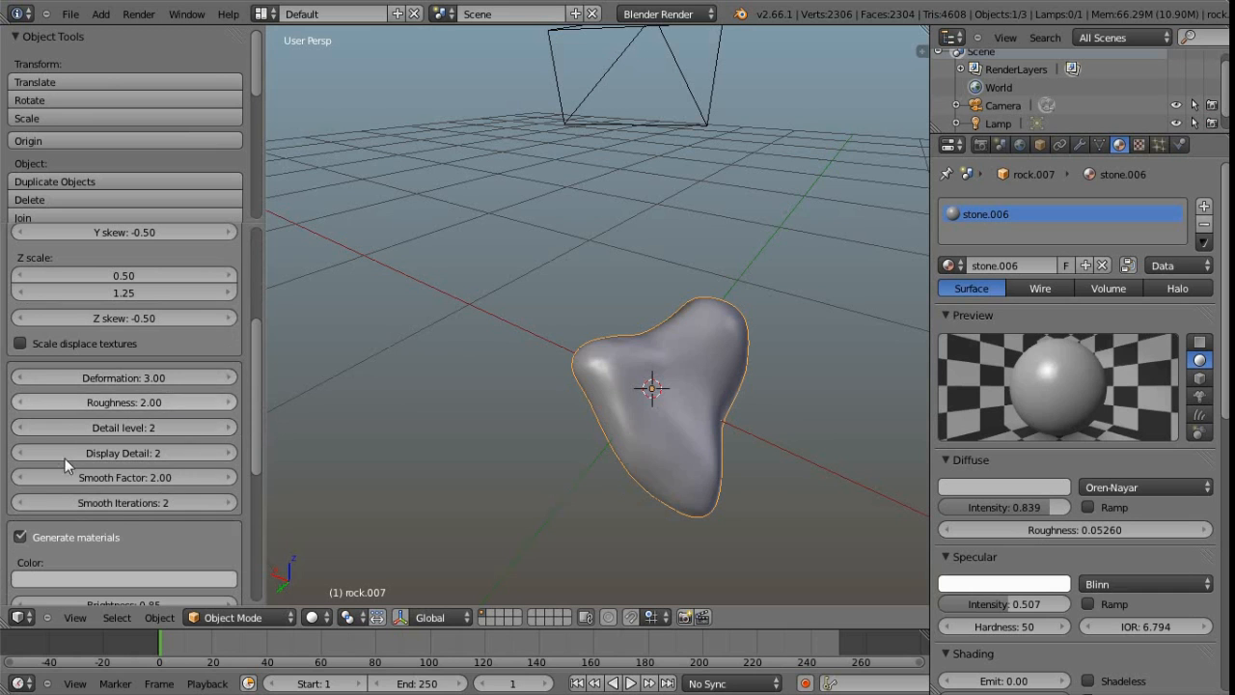
{"action": "scroll", "coordinate": [149, 424], "scroll_direction": "down", "scroll_amount": 8}
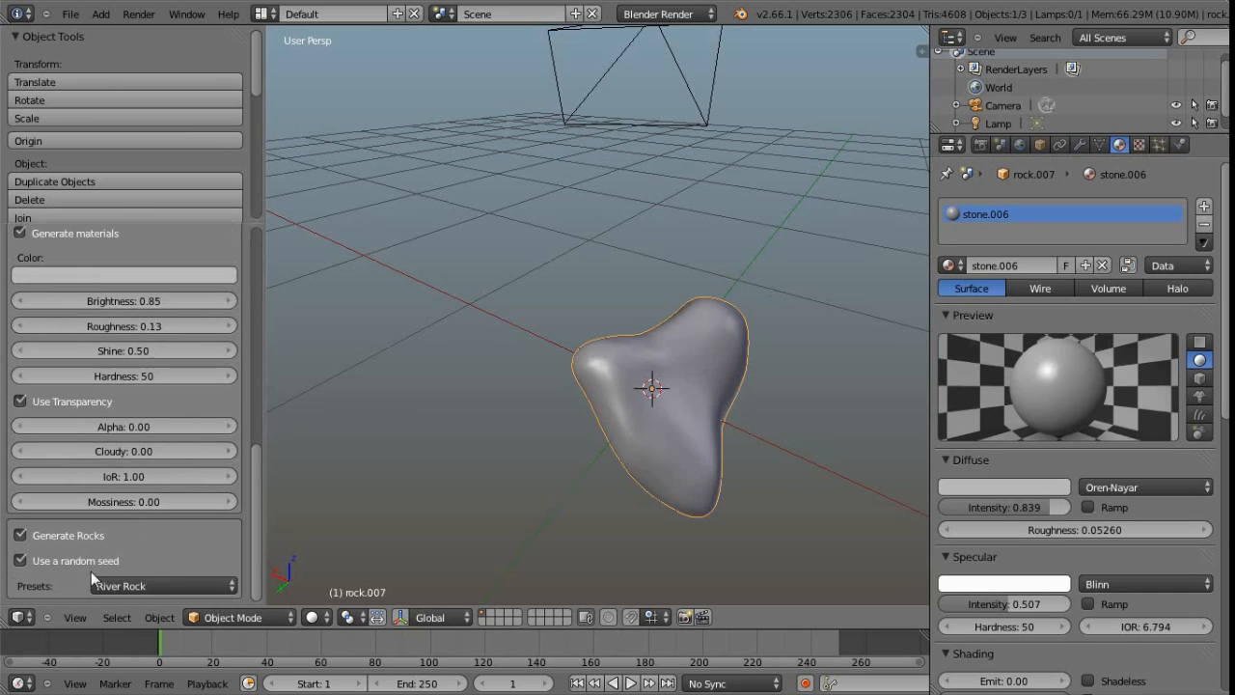
{"action": "scroll", "coordinate": [157, 533], "scroll_direction": "up", "scroll_amount": 5}
{"action": "scroll", "coordinate": [146, 519], "scroll_direction": "down", "scroll_amount": 5}
Apply the Default preset to the generated rock and inspect its shape, generator settings and modifier stack.
{"action": "left_click", "coordinate": [147, 585]}
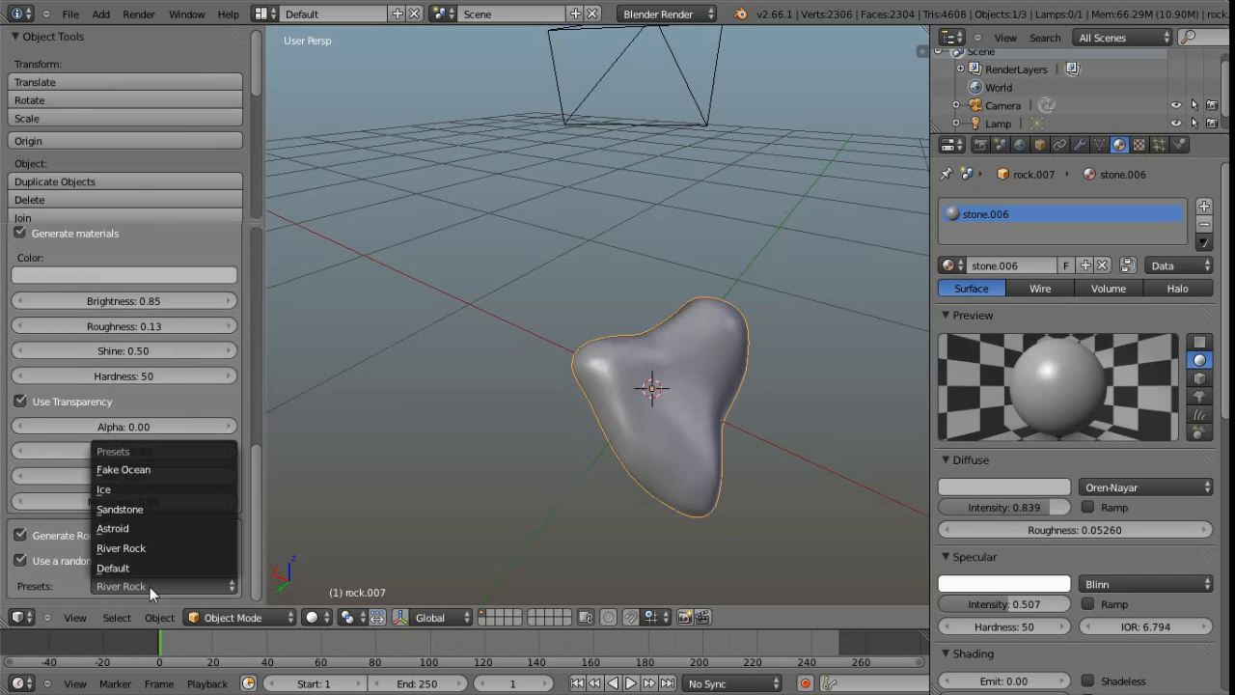
{"action": "left_click", "coordinate": [136, 571]}
{"action": "scroll", "coordinate": [536, 444], "scroll_direction": "down", "scroll_amount": 3}
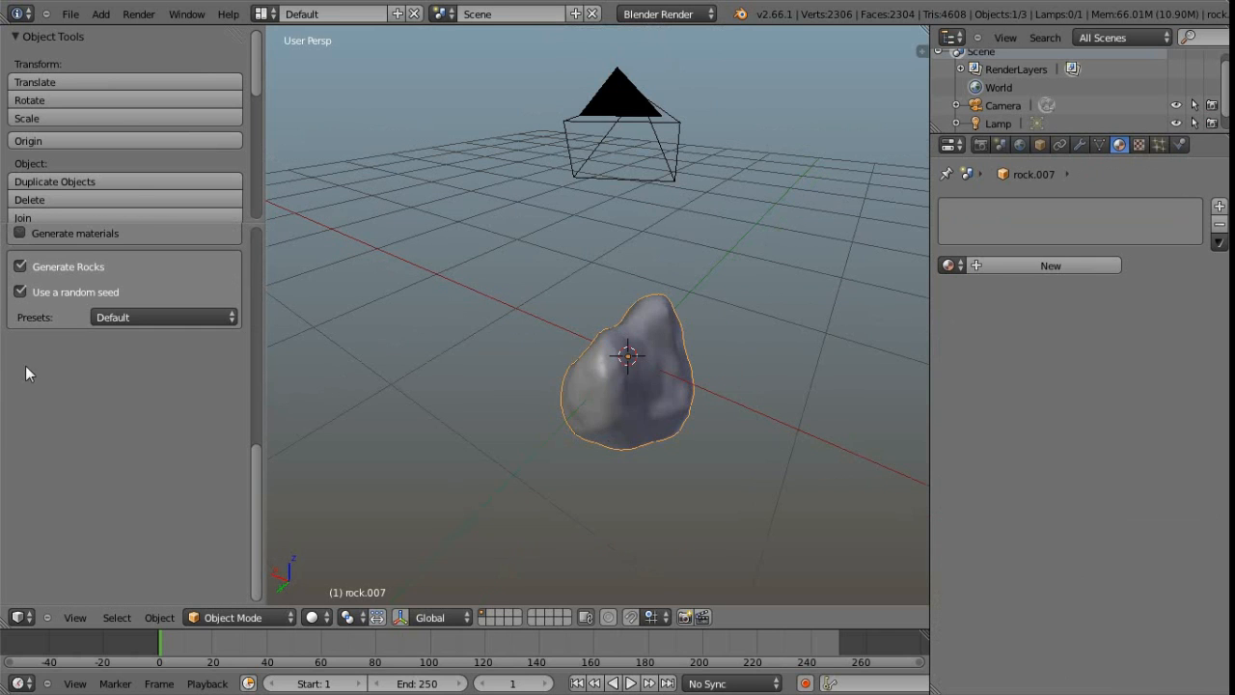
{"action": "scroll", "coordinate": [98, 367], "scroll_direction": "up", "scroll_amount": 12}
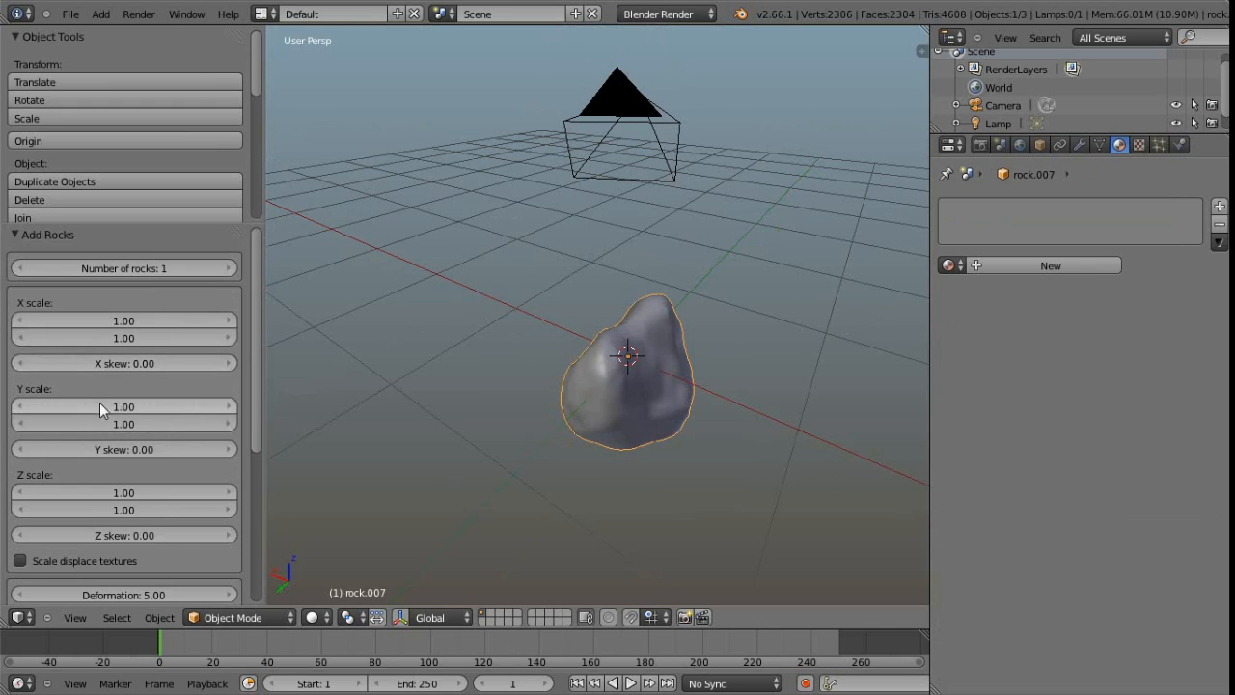
{"action": "scroll", "coordinate": [99, 403], "scroll_direction": "down", "scroll_amount": 6}
{"action": "scroll", "coordinate": [121, 406], "scroll_direction": "up", "scroll_amount": 6}
{"action": "middle_click_drag", "start_coordinate": [690, 457], "coordinate": [542, 410]}
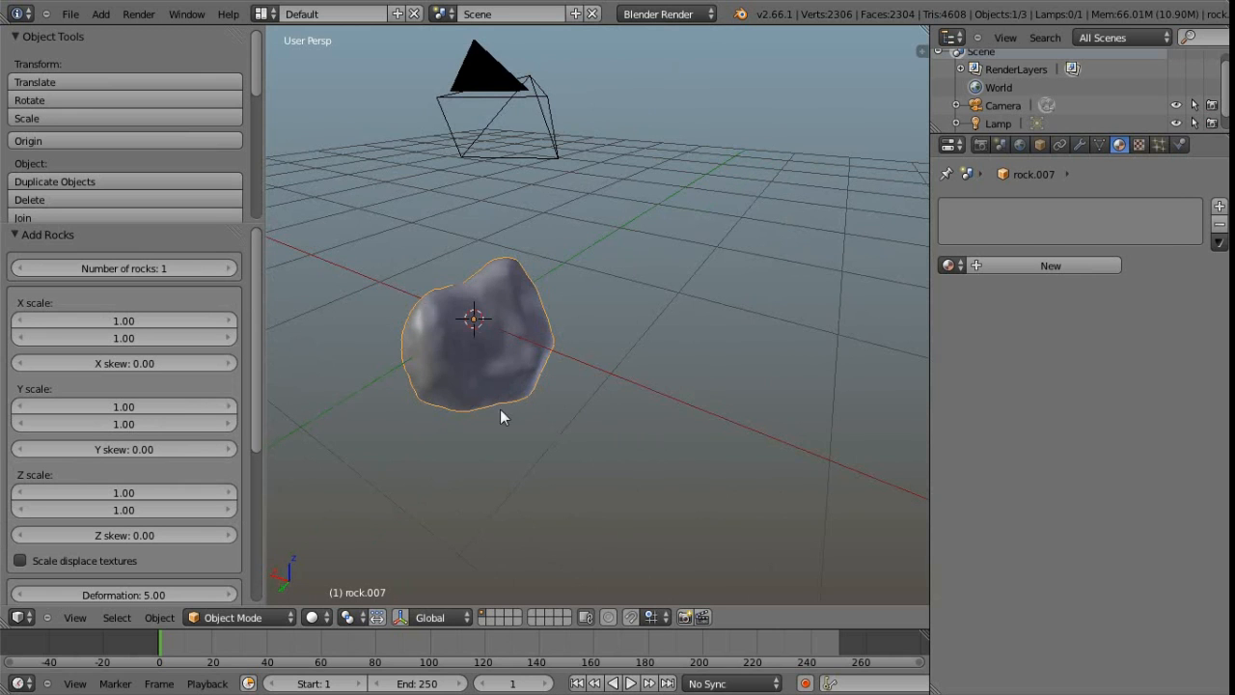
{"action": "mouse_move", "coordinate": [521, 383]}
{"action": "middle_mouse_down"}
{"action": "mouse_move", "coordinate": [543, 389]}
{"action": "mouse_move", "coordinate": [537, 402]}
{"action": "middle_mouse_up"}
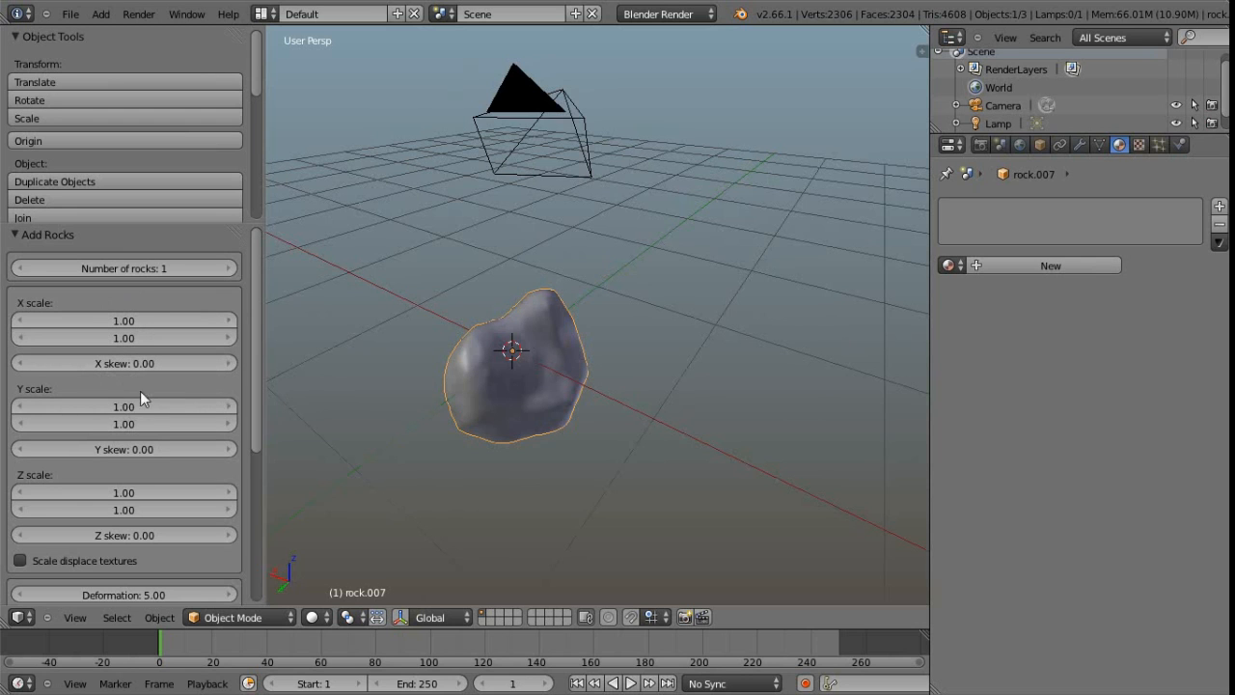
{"action": "left_click", "coordinate": [1080, 145]}
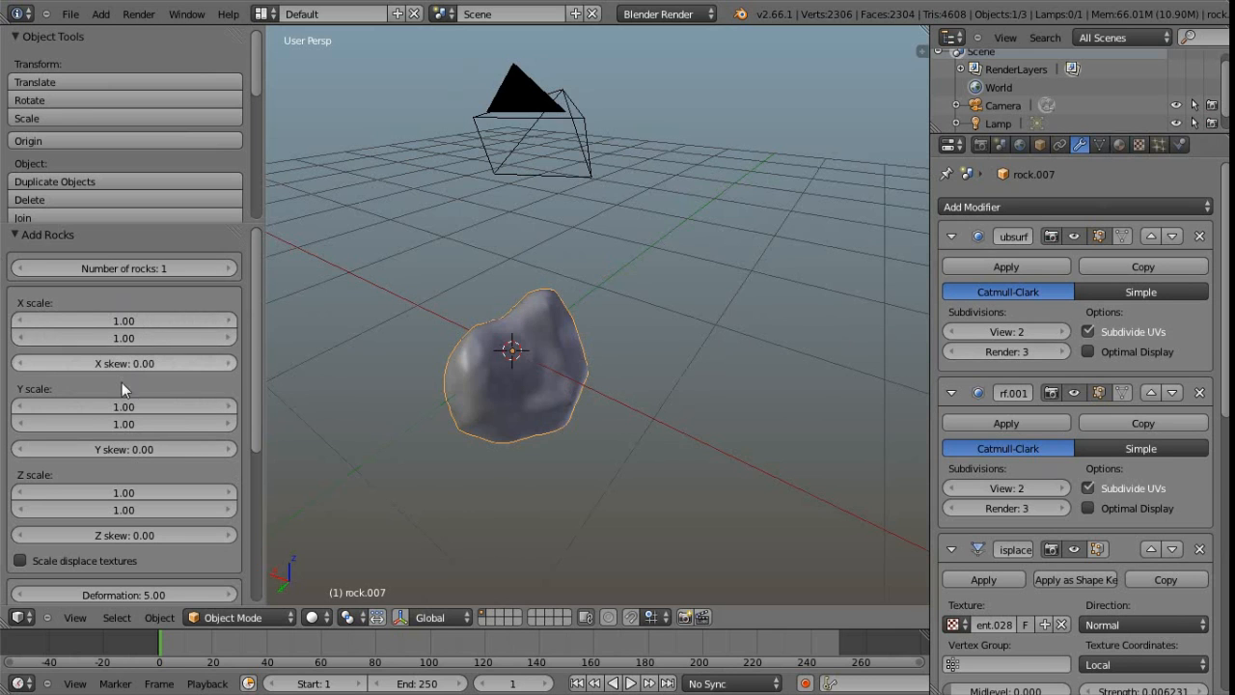
{"action": "scroll", "coordinate": [139, 530], "scroll_direction": "down", "scroll_amount": 6}
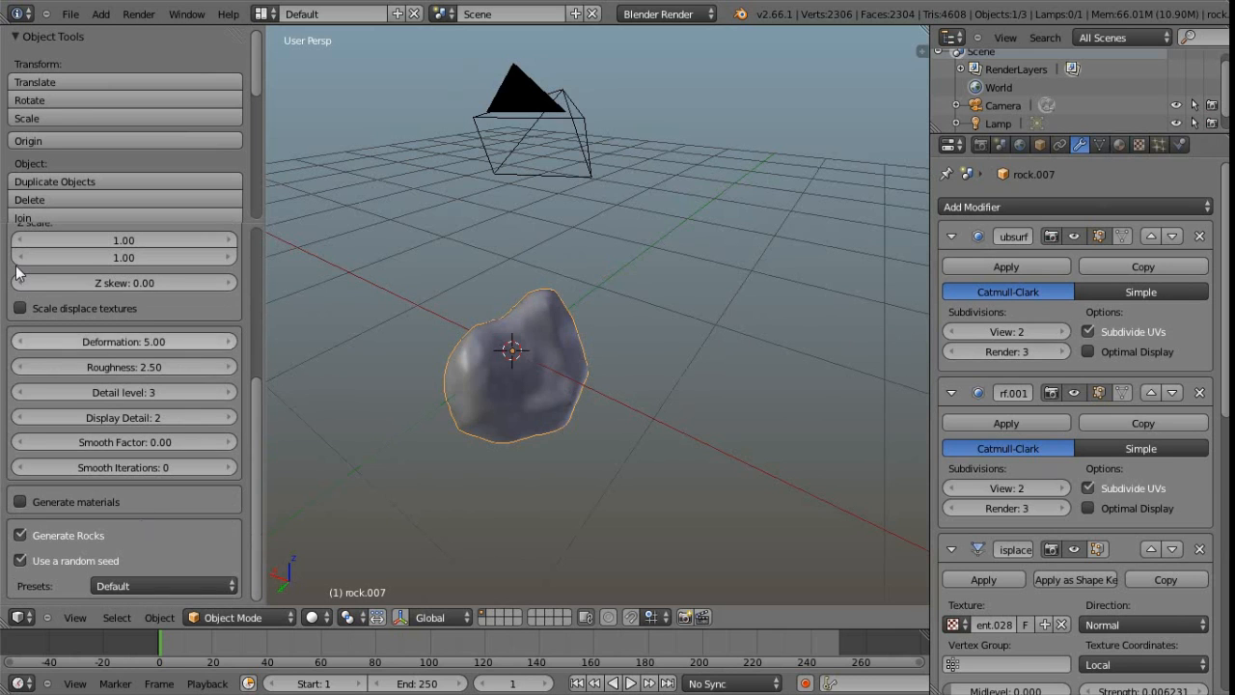
Delete the generated rock and add a Landscape mesh in its place.
{"action": "middle_click_drag", "start_coordinate": [445, 417], "coordinate": [525, 410]}
{"action": "key", "text": "x"}
{"action": "left_click", "coordinate": [497, 374]}
{"action": "key", "text": "shift+a"}
{"action": "mouse_move", "coordinate": [476, 352]}
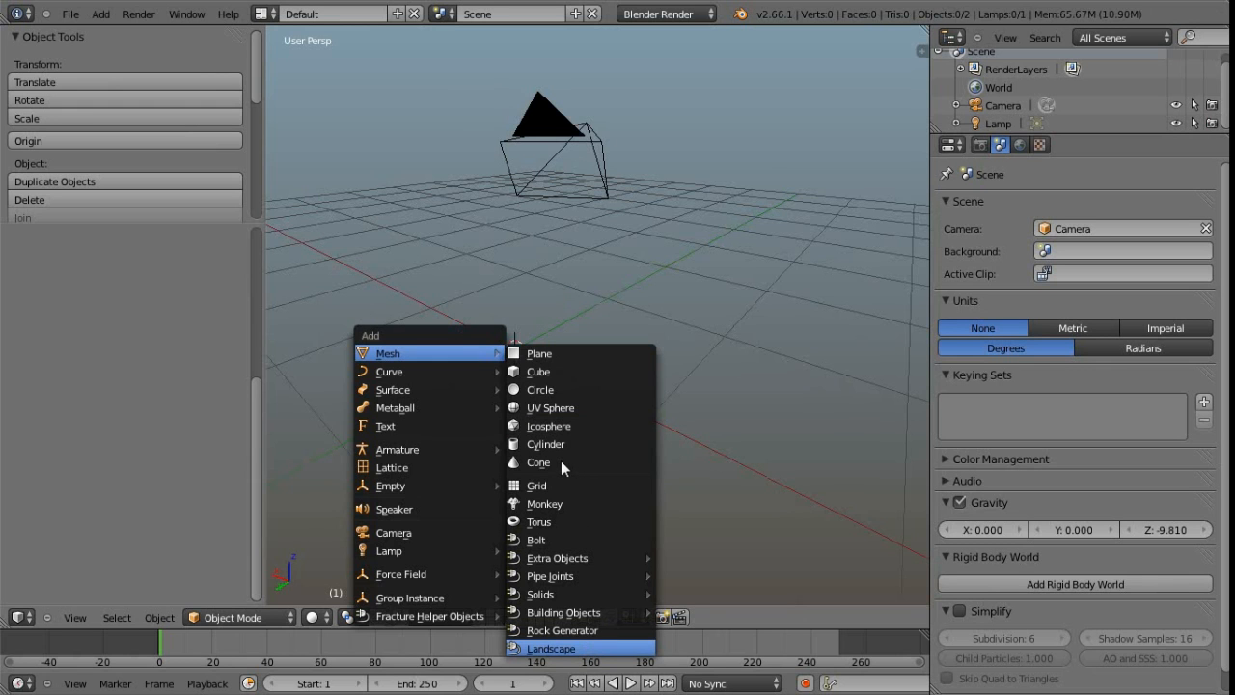
{"action": "scroll", "coordinate": [558, 460], "scroll_direction": "down", "scroll_amount": 4}
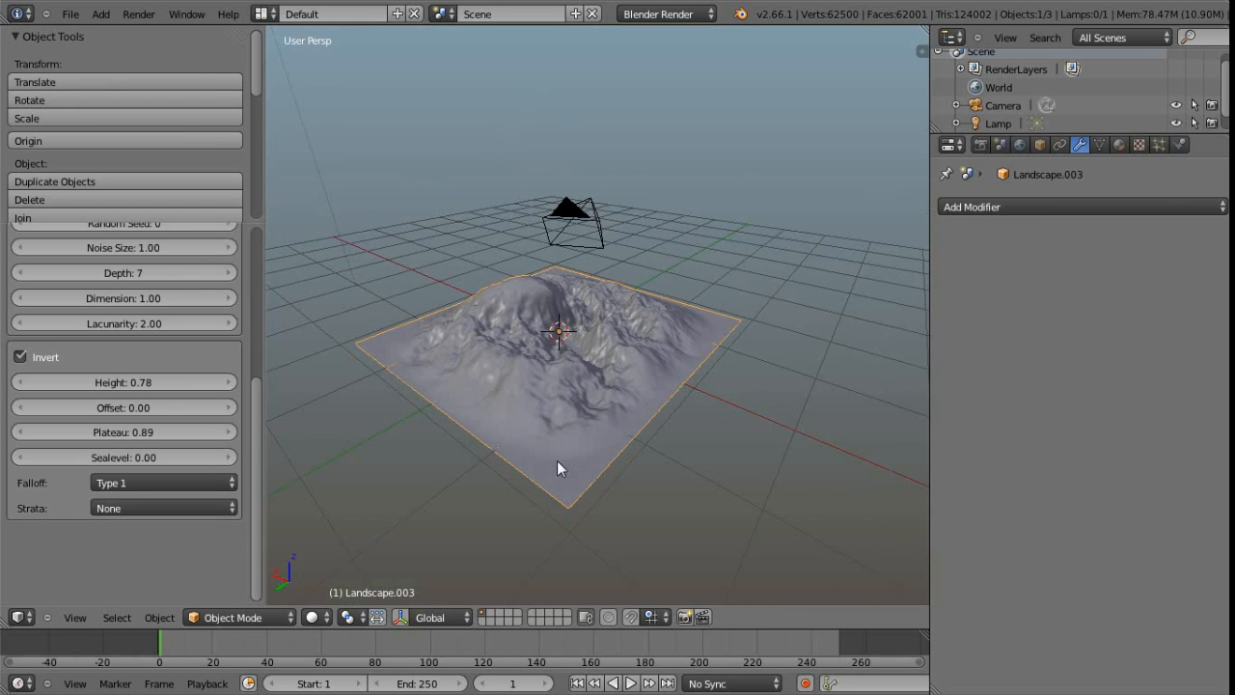
{"action": "middle_click_drag", "start_coordinate": [523, 433], "coordinate": [496, 432]}
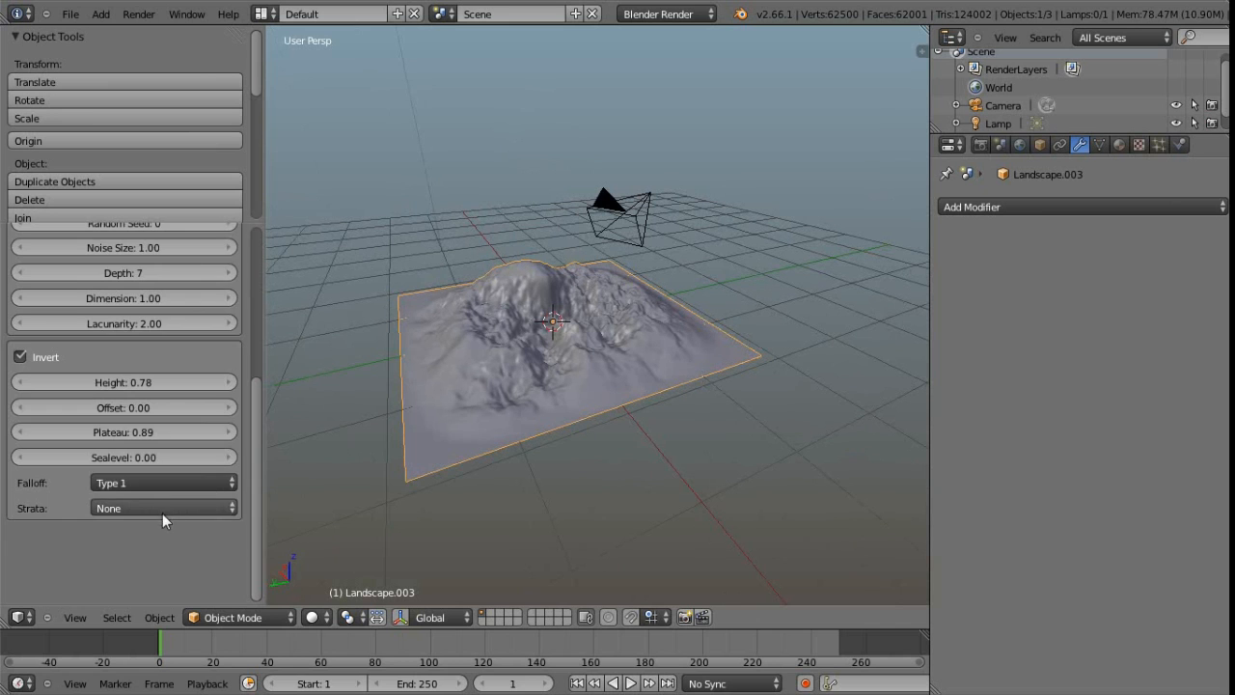
Turn on the Sphere option for the landscape to shape it as a rocky ball.
{"action": "scroll", "coordinate": [162, 513], "scroll_direction": "up", "scroll_amount": 5}
{"action": "scroll", "coordinate": [164, 508], "scroll_direction": "up", "scroll_amount": 2}
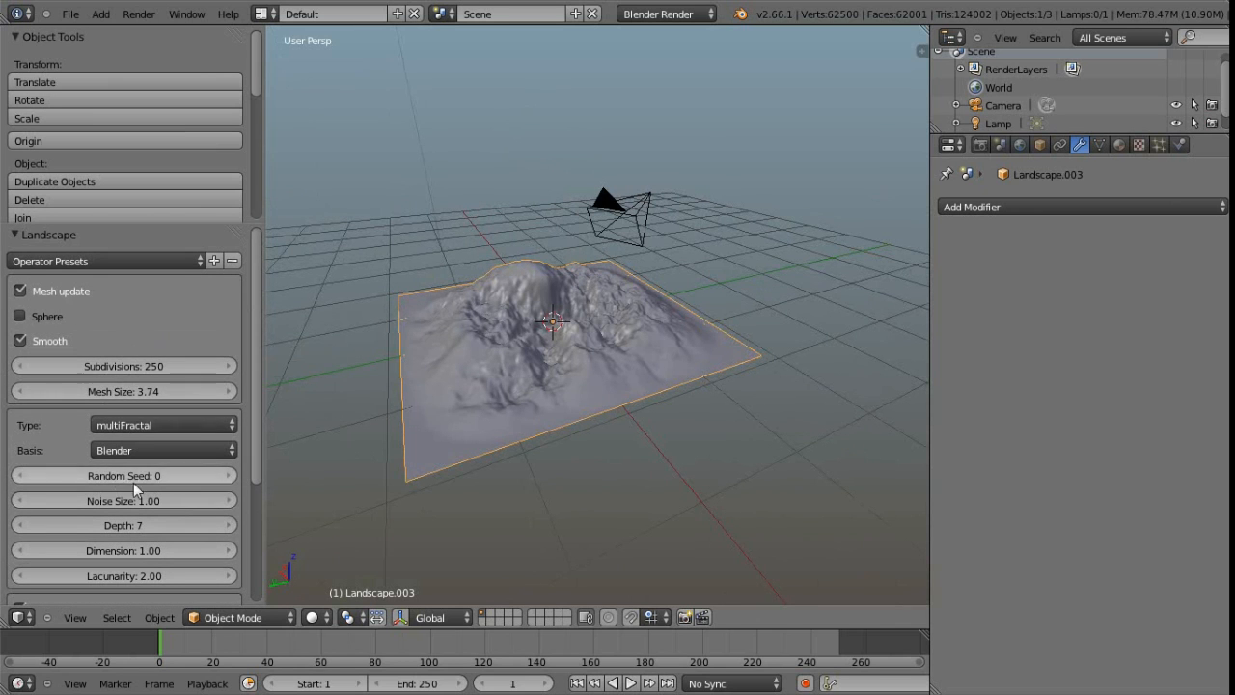
{"action": "scroll", "coordinate": [513, 370], "scroll_direction": "up", "scroll_amount": 3}
{"action": "middle_click_drag", "start_coordinate": [518, 367], "coordinate": [458, 382]}
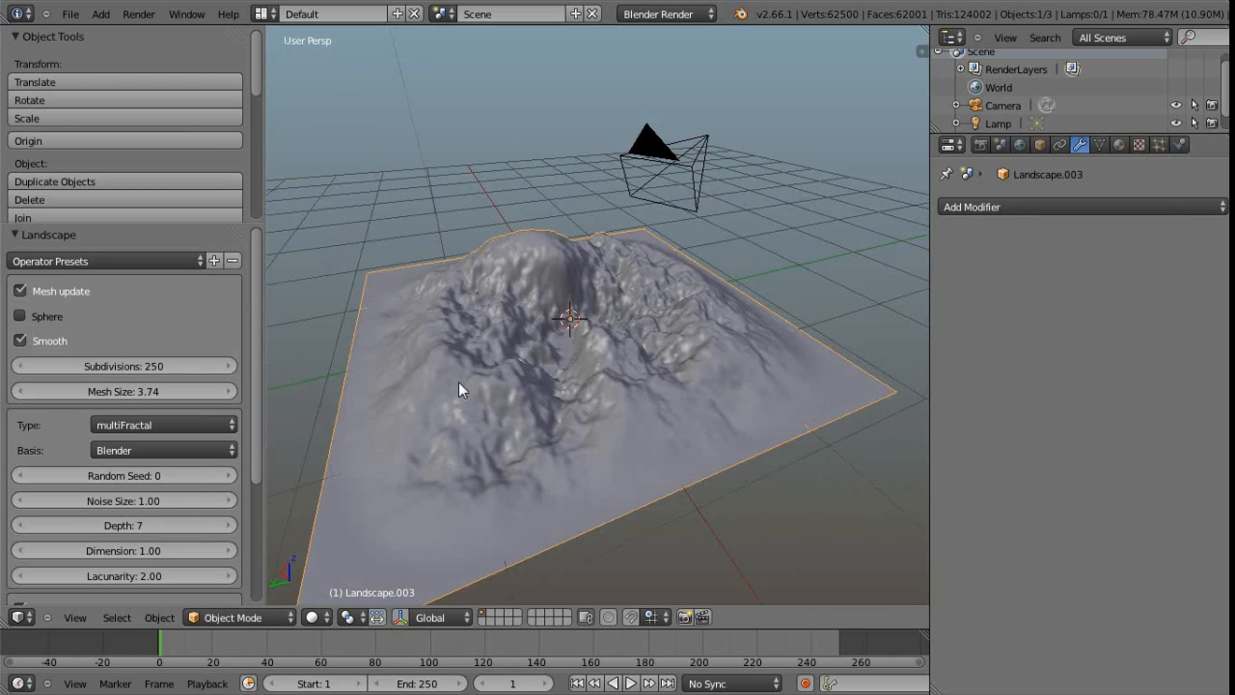
{"action": "left_click", "coordinate": [77, 262]}
{"action": "scroll", "coordinate": [572, 329], "scroll_direction": "down", "scroll_amount": 2}
{"action": "middle_click_drag", "start_coordinate": [571, 328], "coordinate": [605, 311]}
{"action": "scroll", "coordinate": [602, 321], "scroll_direction": "down", "scroll_amount": 4}
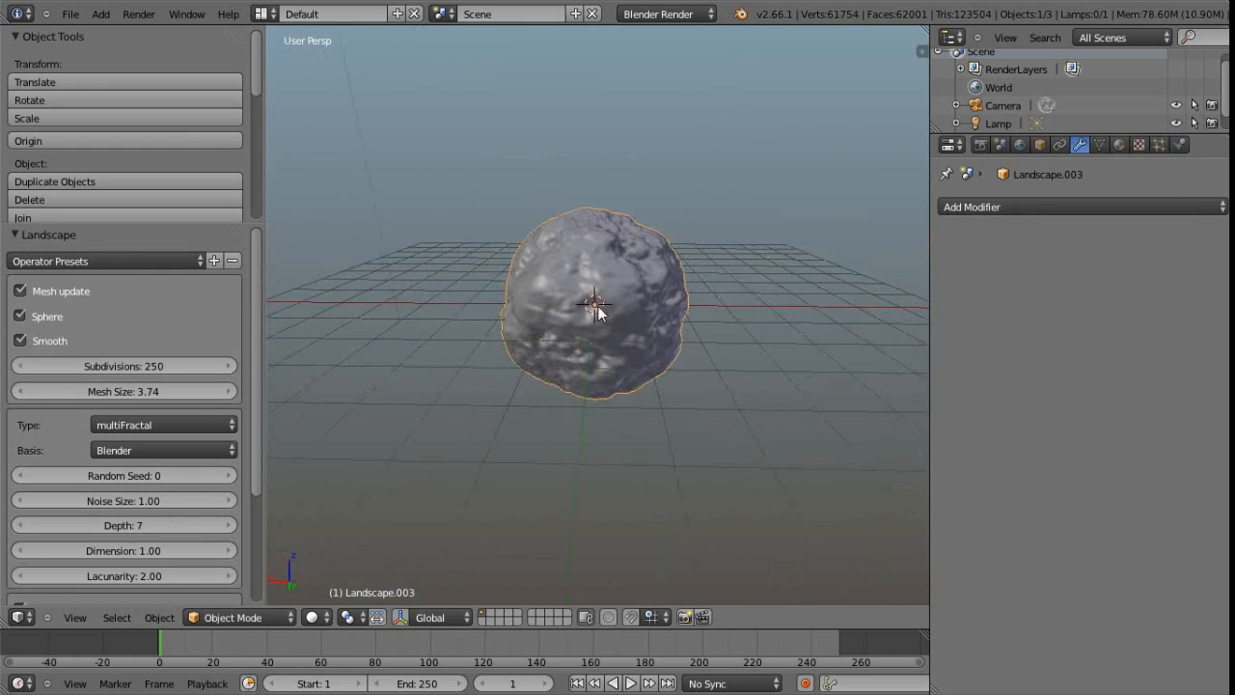
Examine the spherical landscape's surface from several sides along with its noise, height and strata settings.
{"action": "scroll", "coordinate": [604, 311], "scroll_direction": "up", "scroll_amount": 2}
{"action": "scroll", "coordinate": [123, 456], "scroll_direction": "down", "scroll_amount": 3}
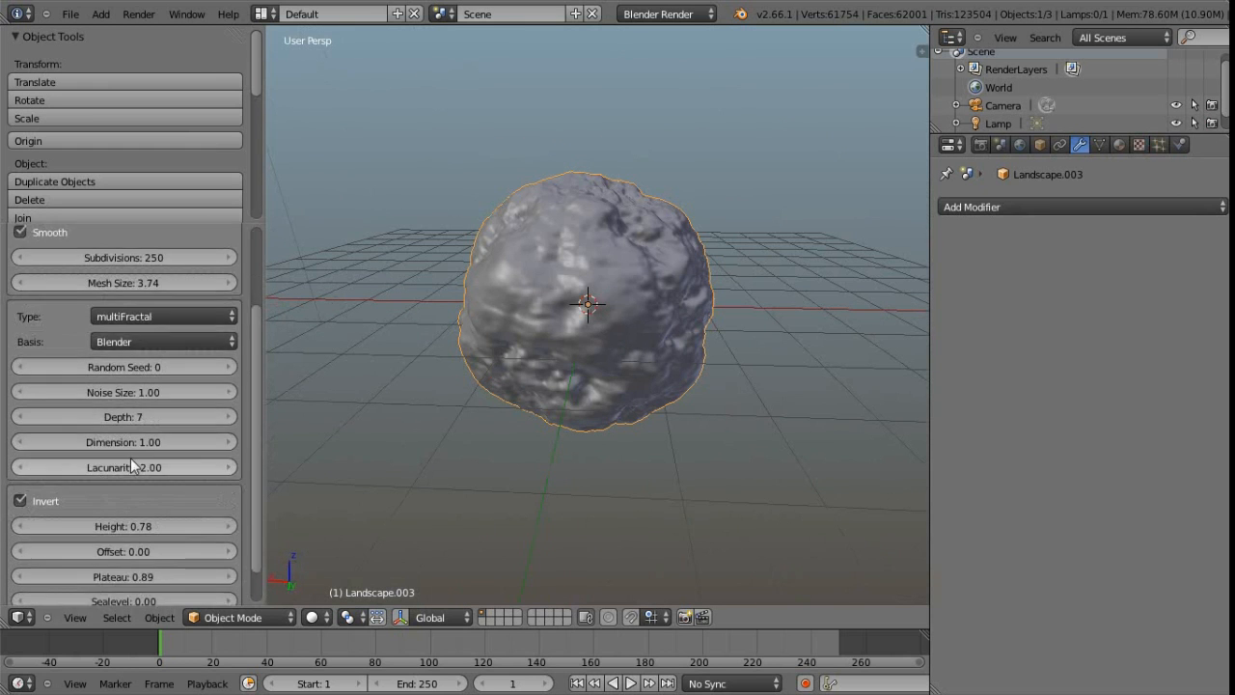
{"action": "scroll", "coordinate": [130, 457], "scroll_direction": "down", "scroll_amount": 2}
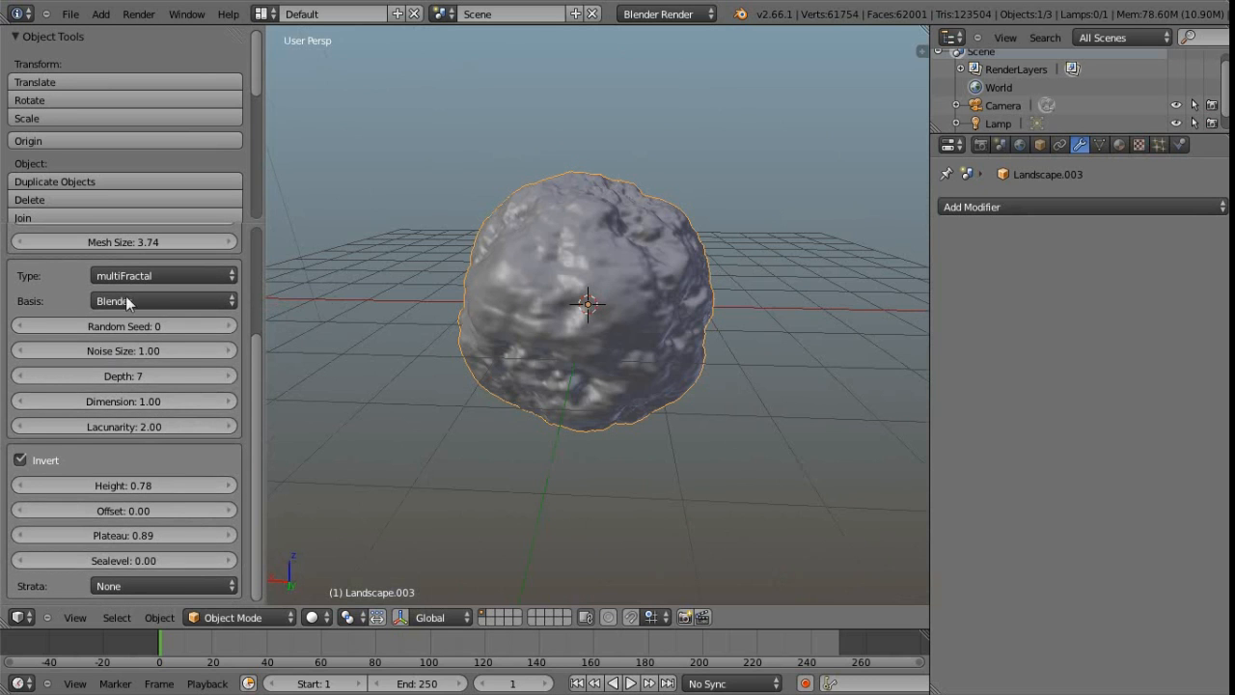
{"action": "scroll", "coordinate": [164, 521], "scroll_direction": "up", "scroll_amount": 5}
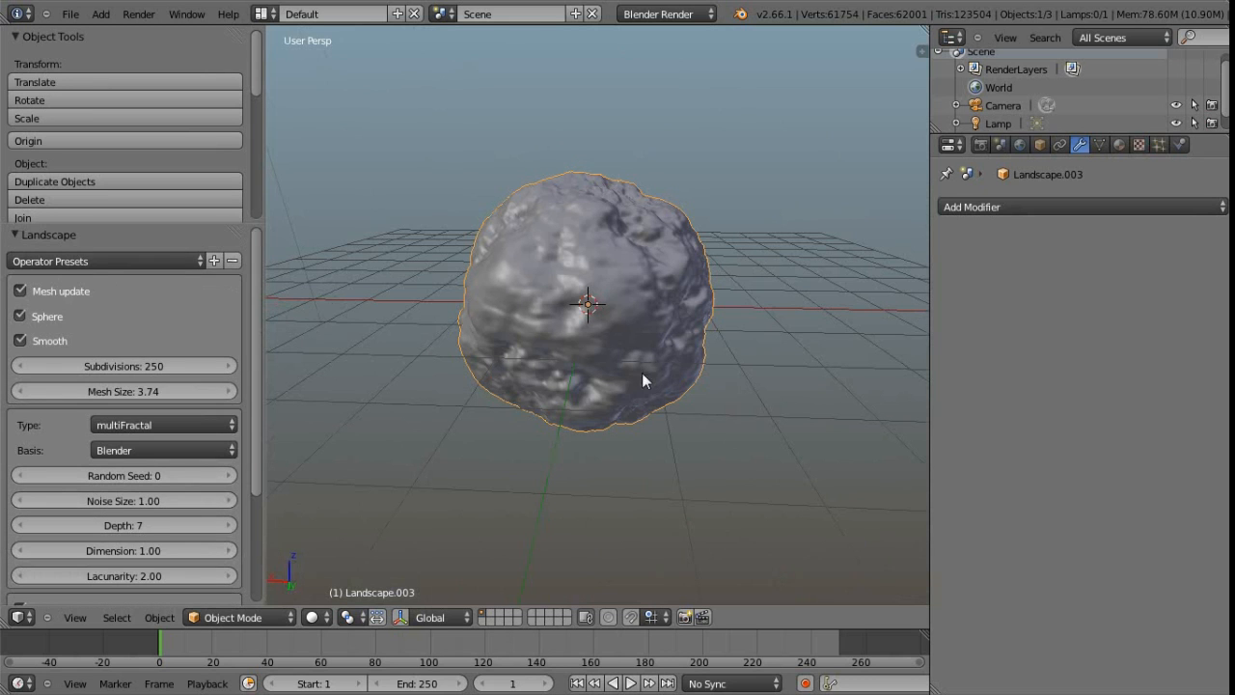
{"action": "middle_click_drag", "start_coordinate": [632, 379], "coordinate": [577, 380]}
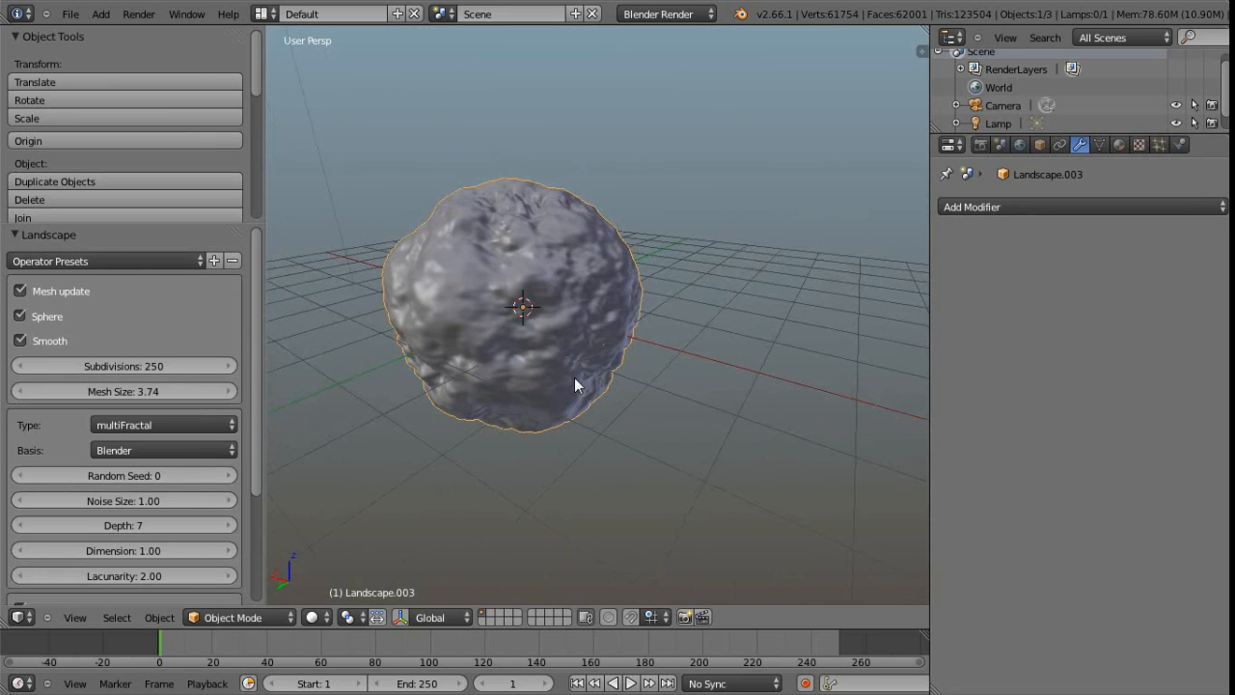
{"action": "middle_click_drag", "start_coordinate": [494, 335], "coordinate": [444, 273]}
{"action": "middle_click_drag", "start_coordinate": [541, 337], "coordinate": [584, 338]}
{"action": "scroll", "coordinate": [521, 336], "scroll_direction": "down", "scroll_amount": 2}
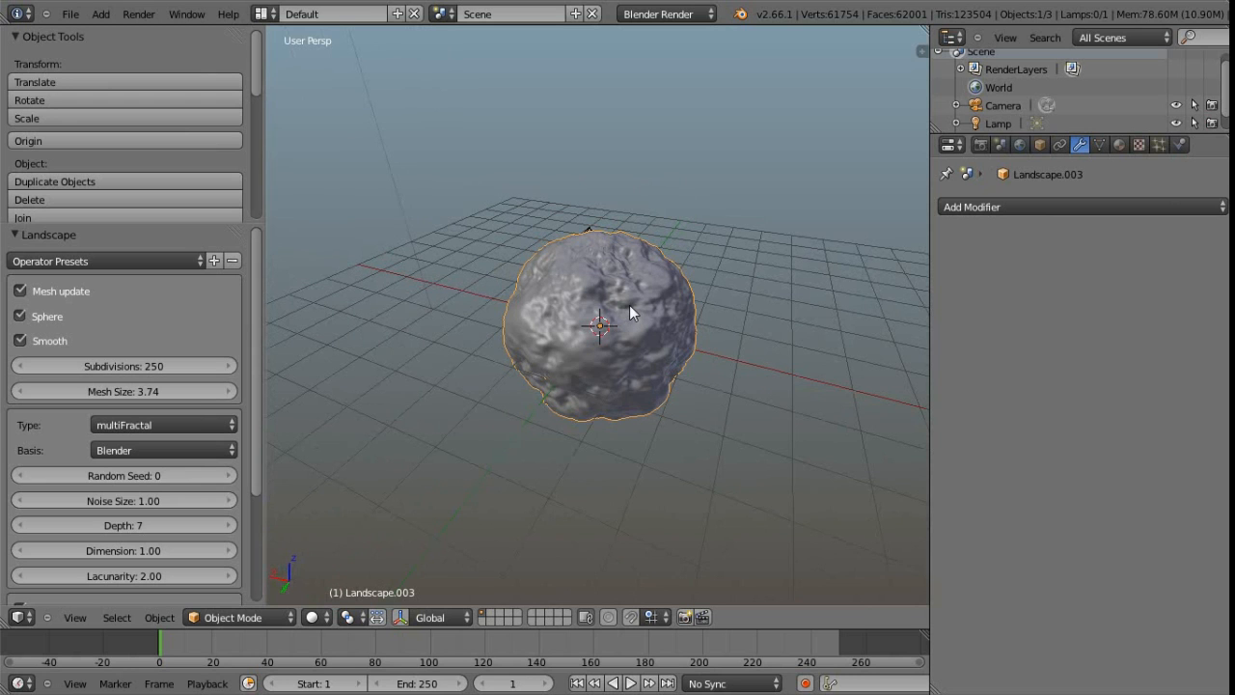